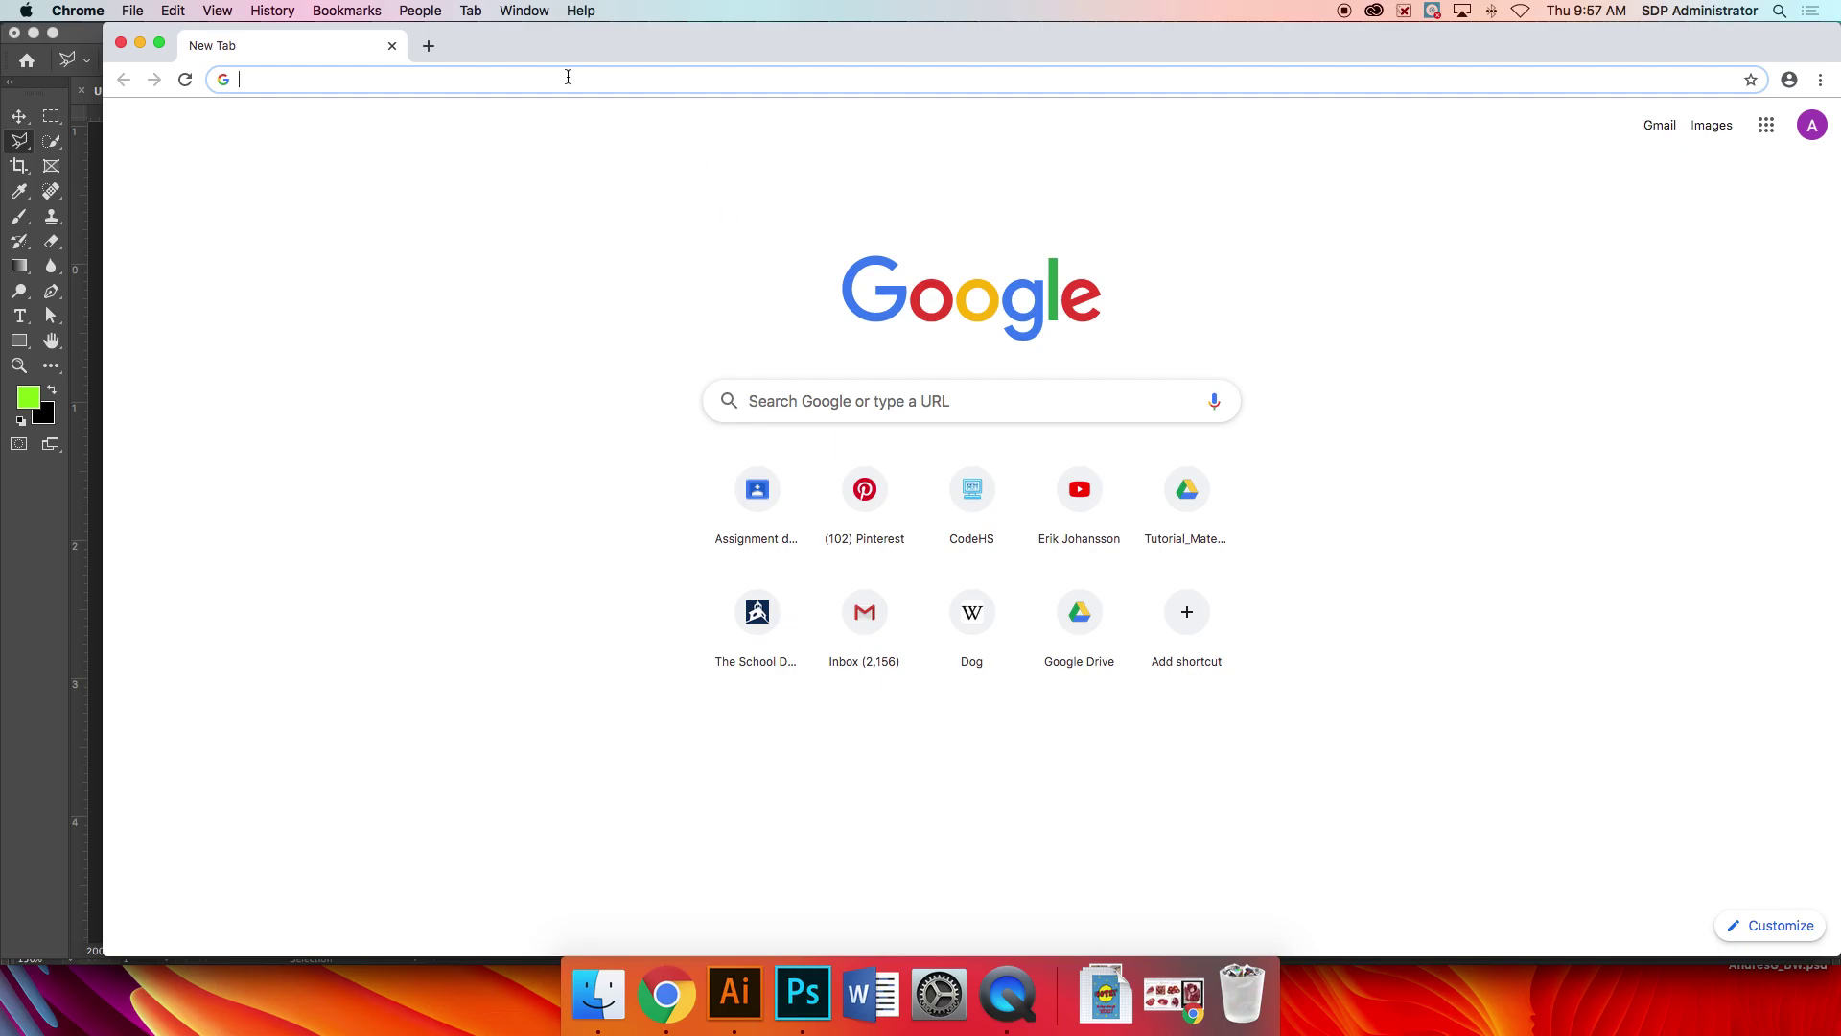
- Search Google Images for "arm"
text(arm)
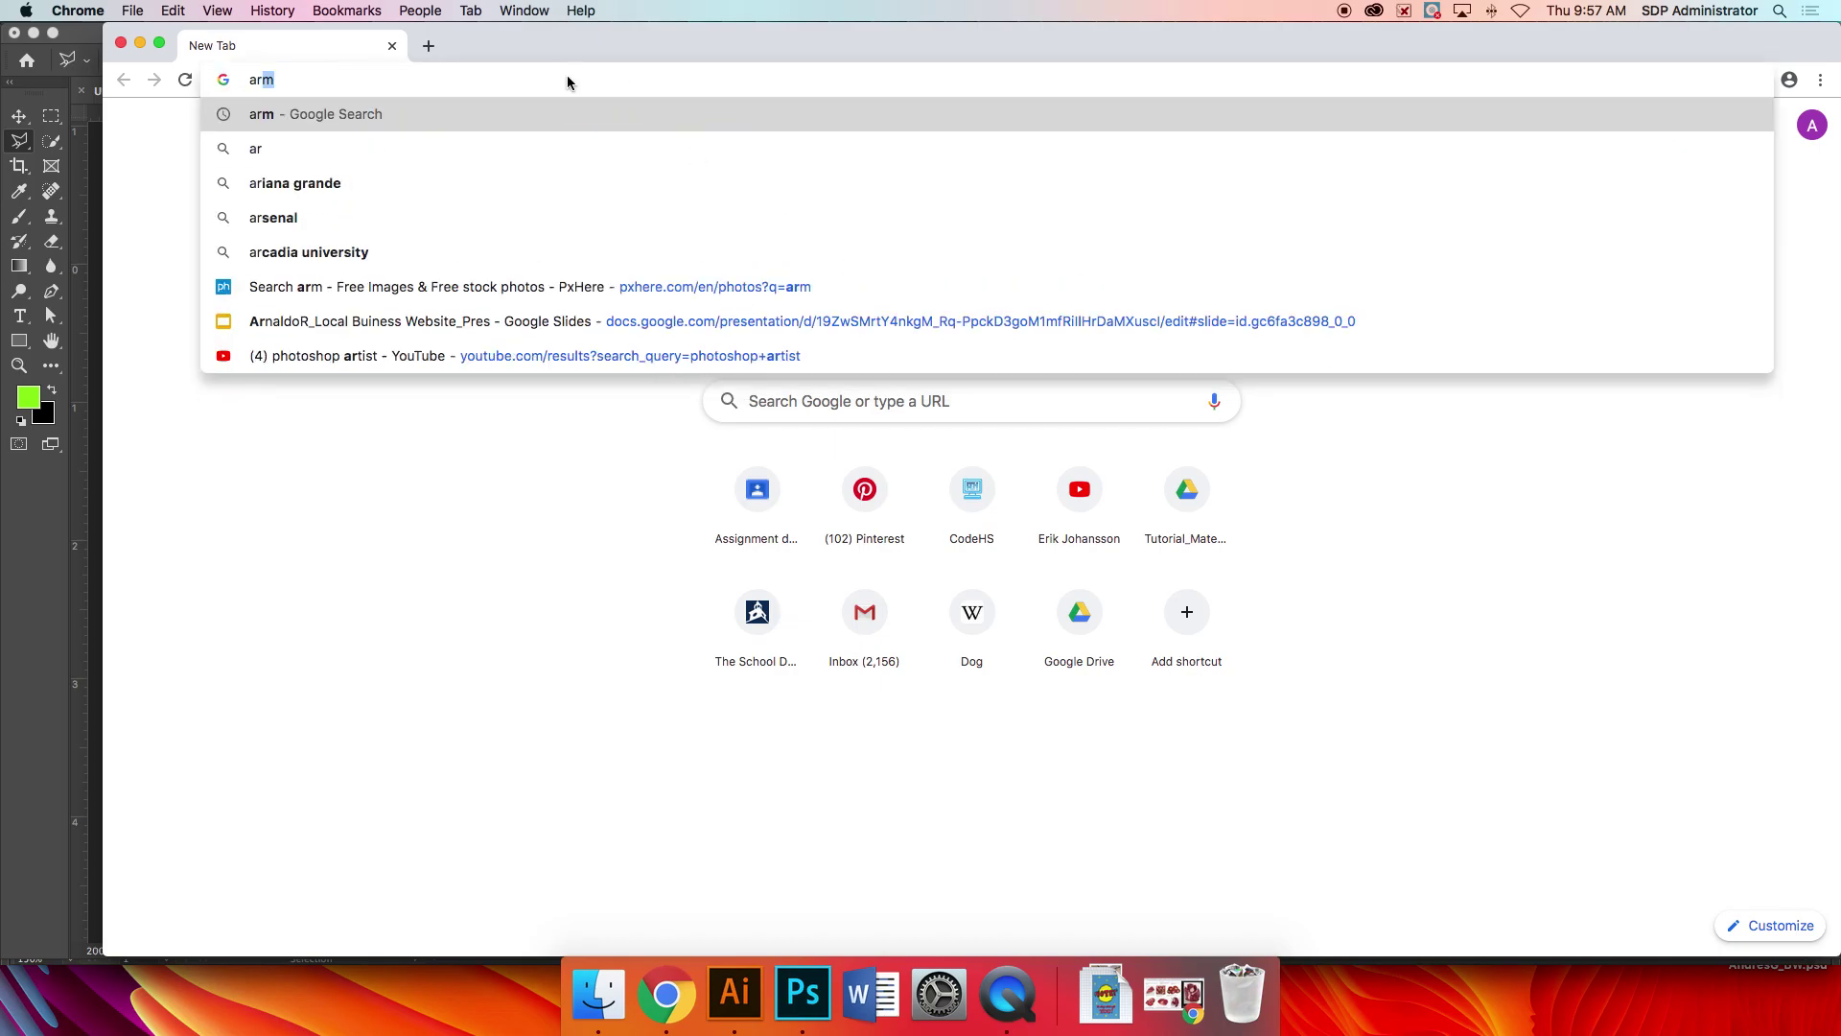
key(Return)
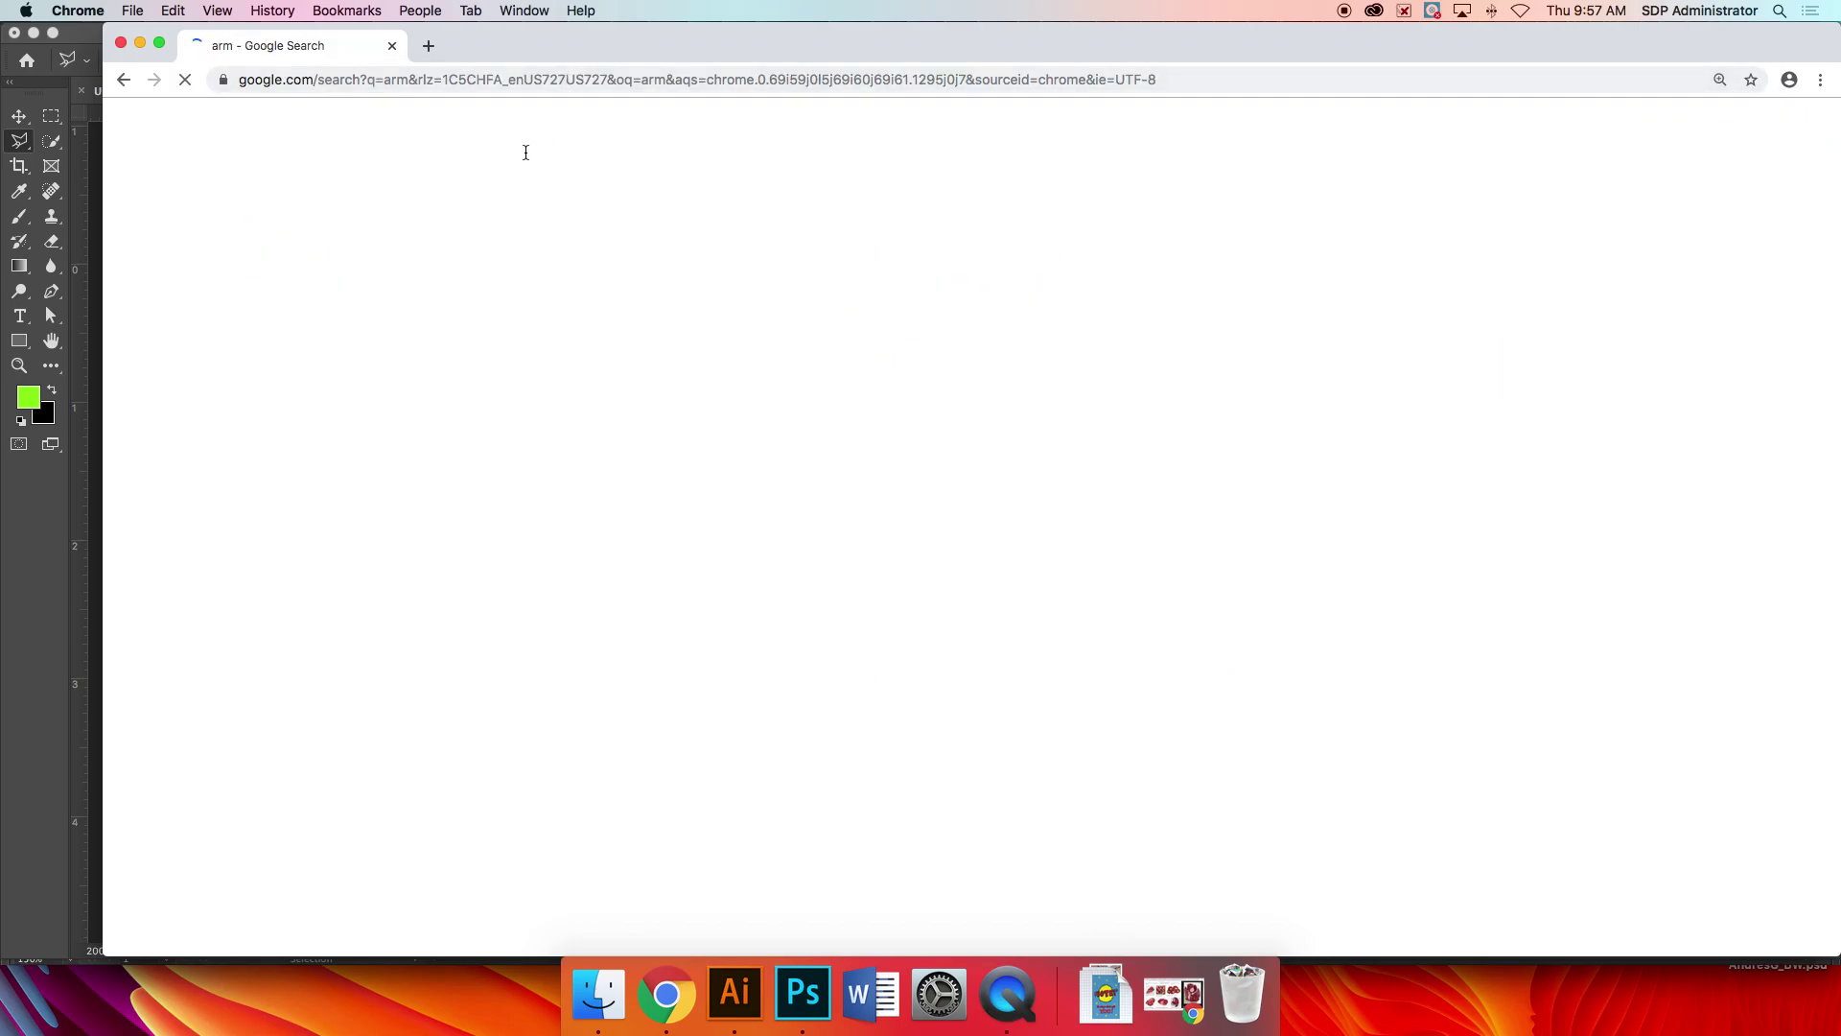
click(470, 247)
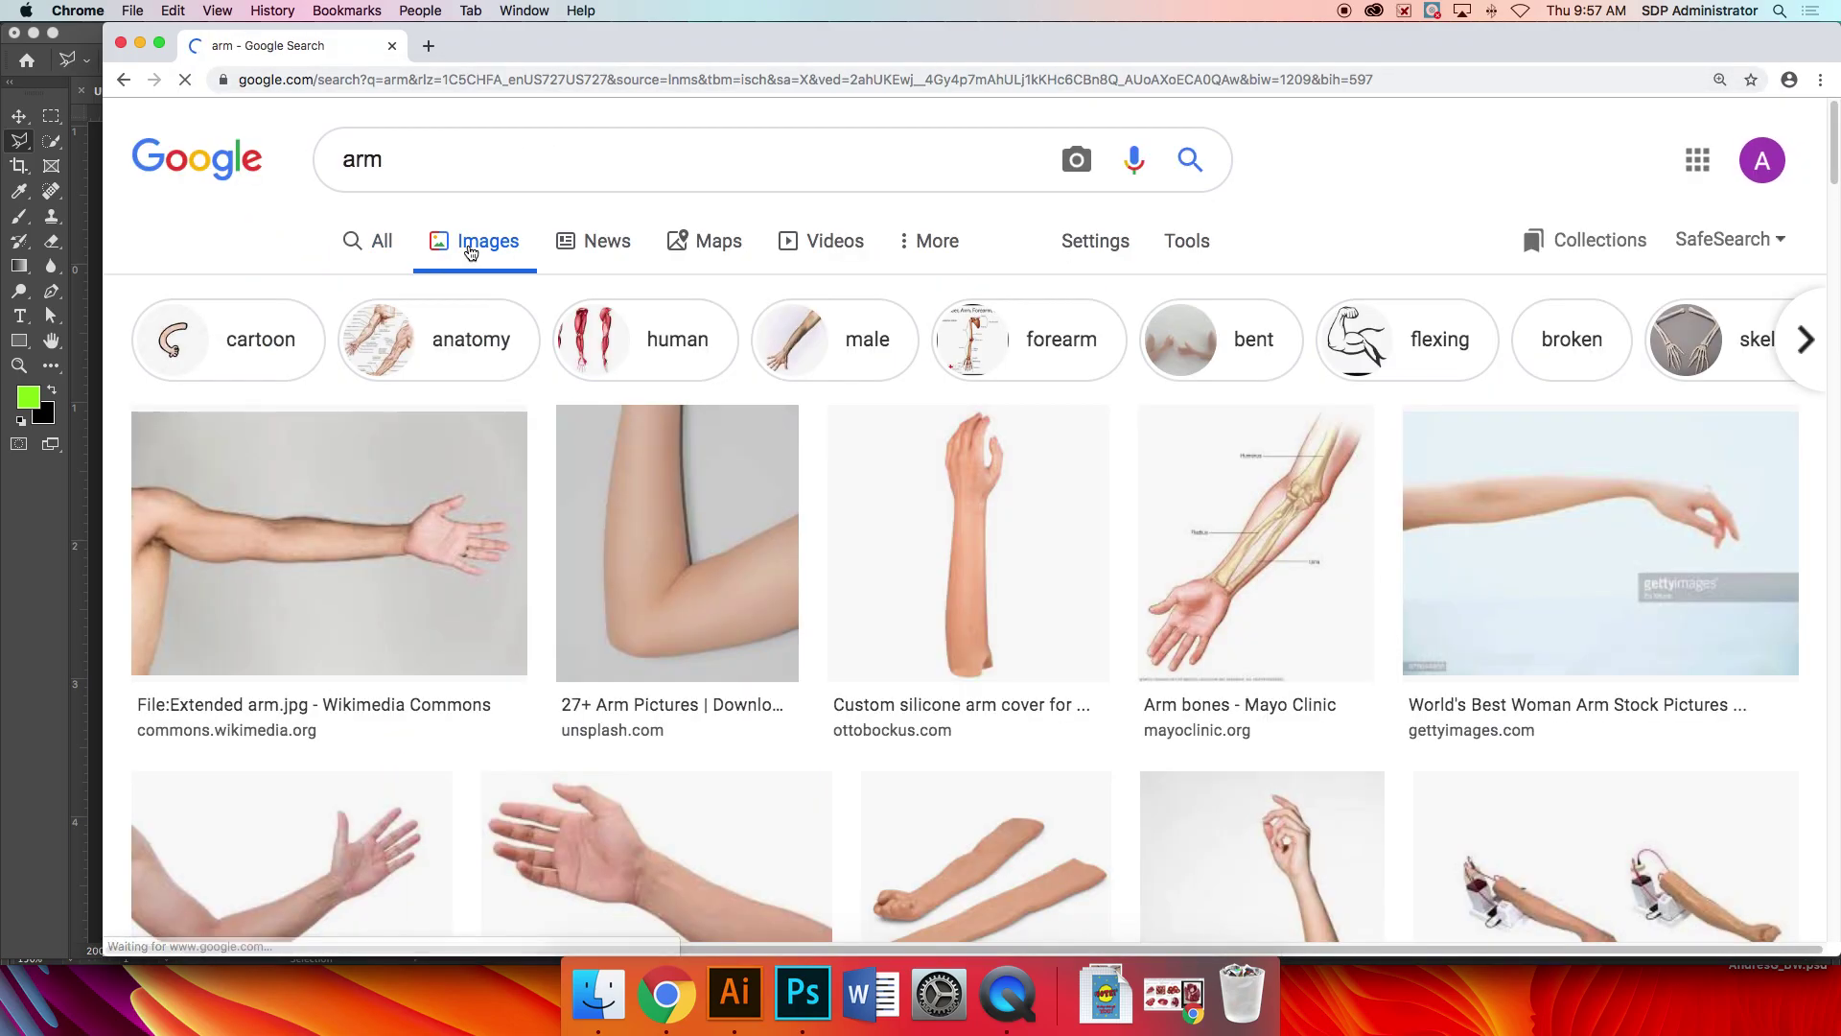
- Open the Shutterstock photo of an open-palmed hand and forearm from the results and copy the image
scroll(723, 608, down, 2)
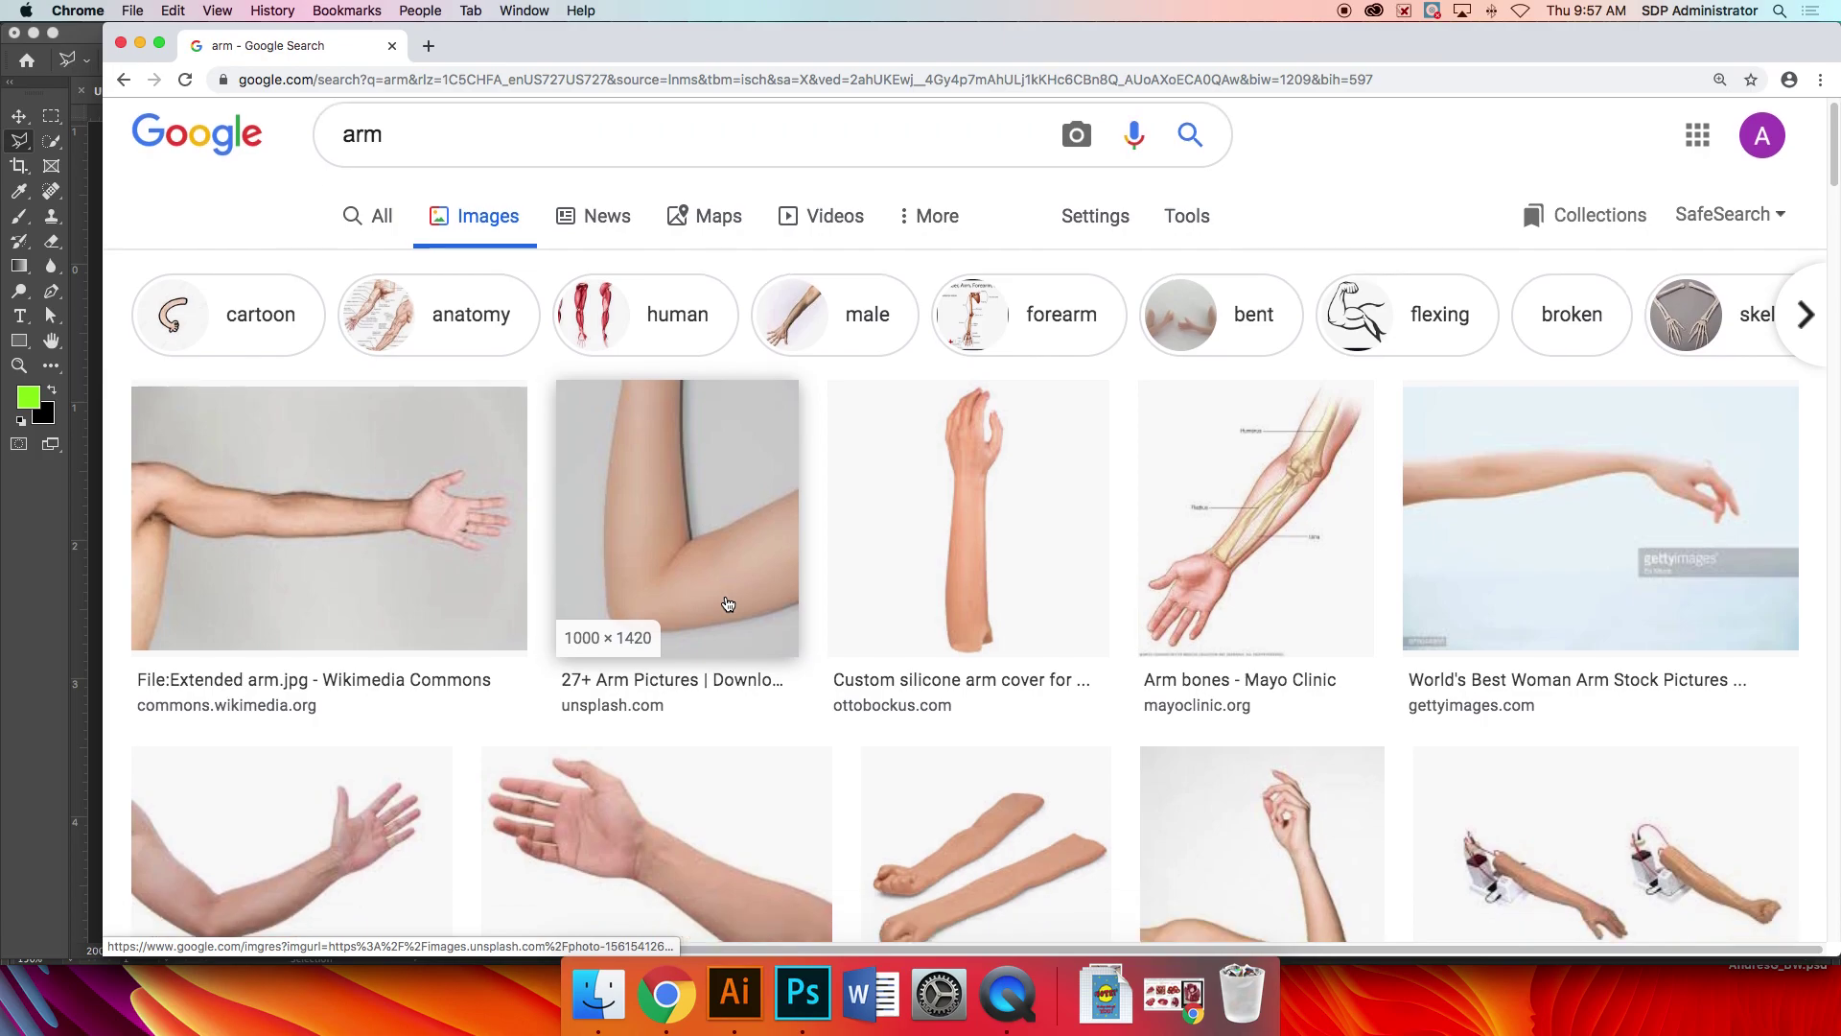
scroll(629, 772, down, 2)
click(634, 714)
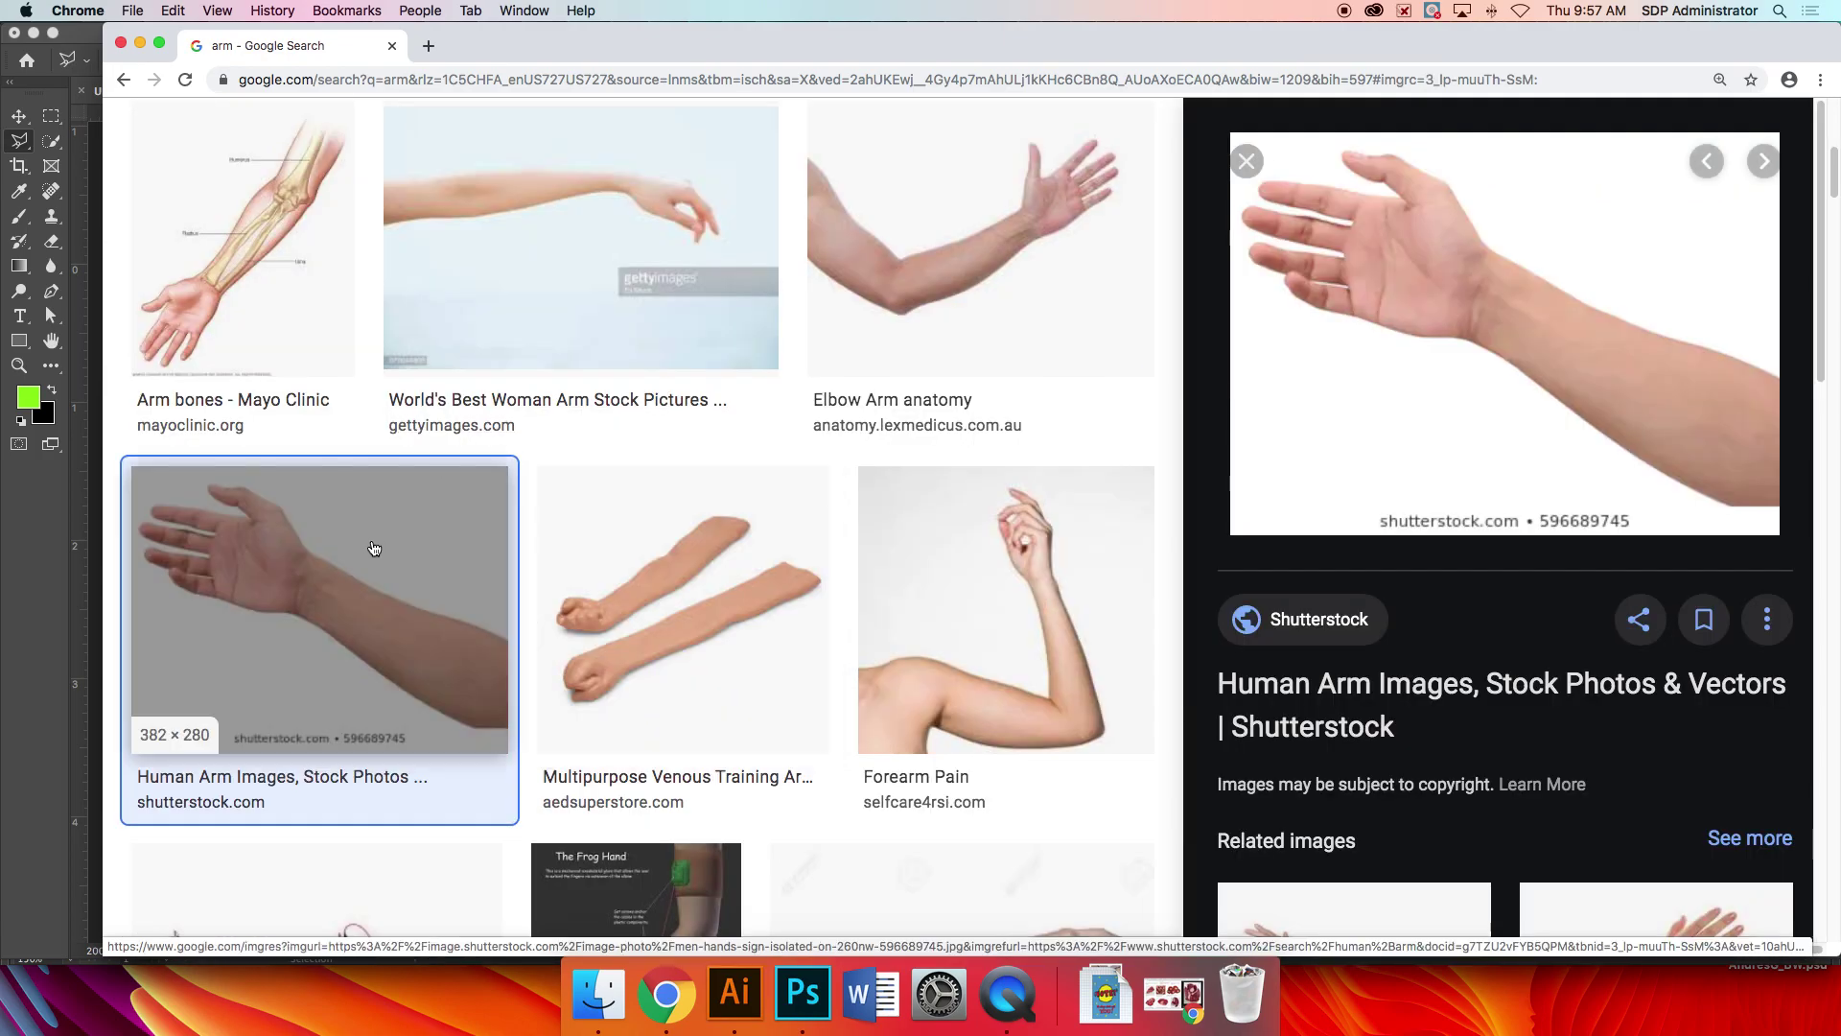
right_click(1571, 349)
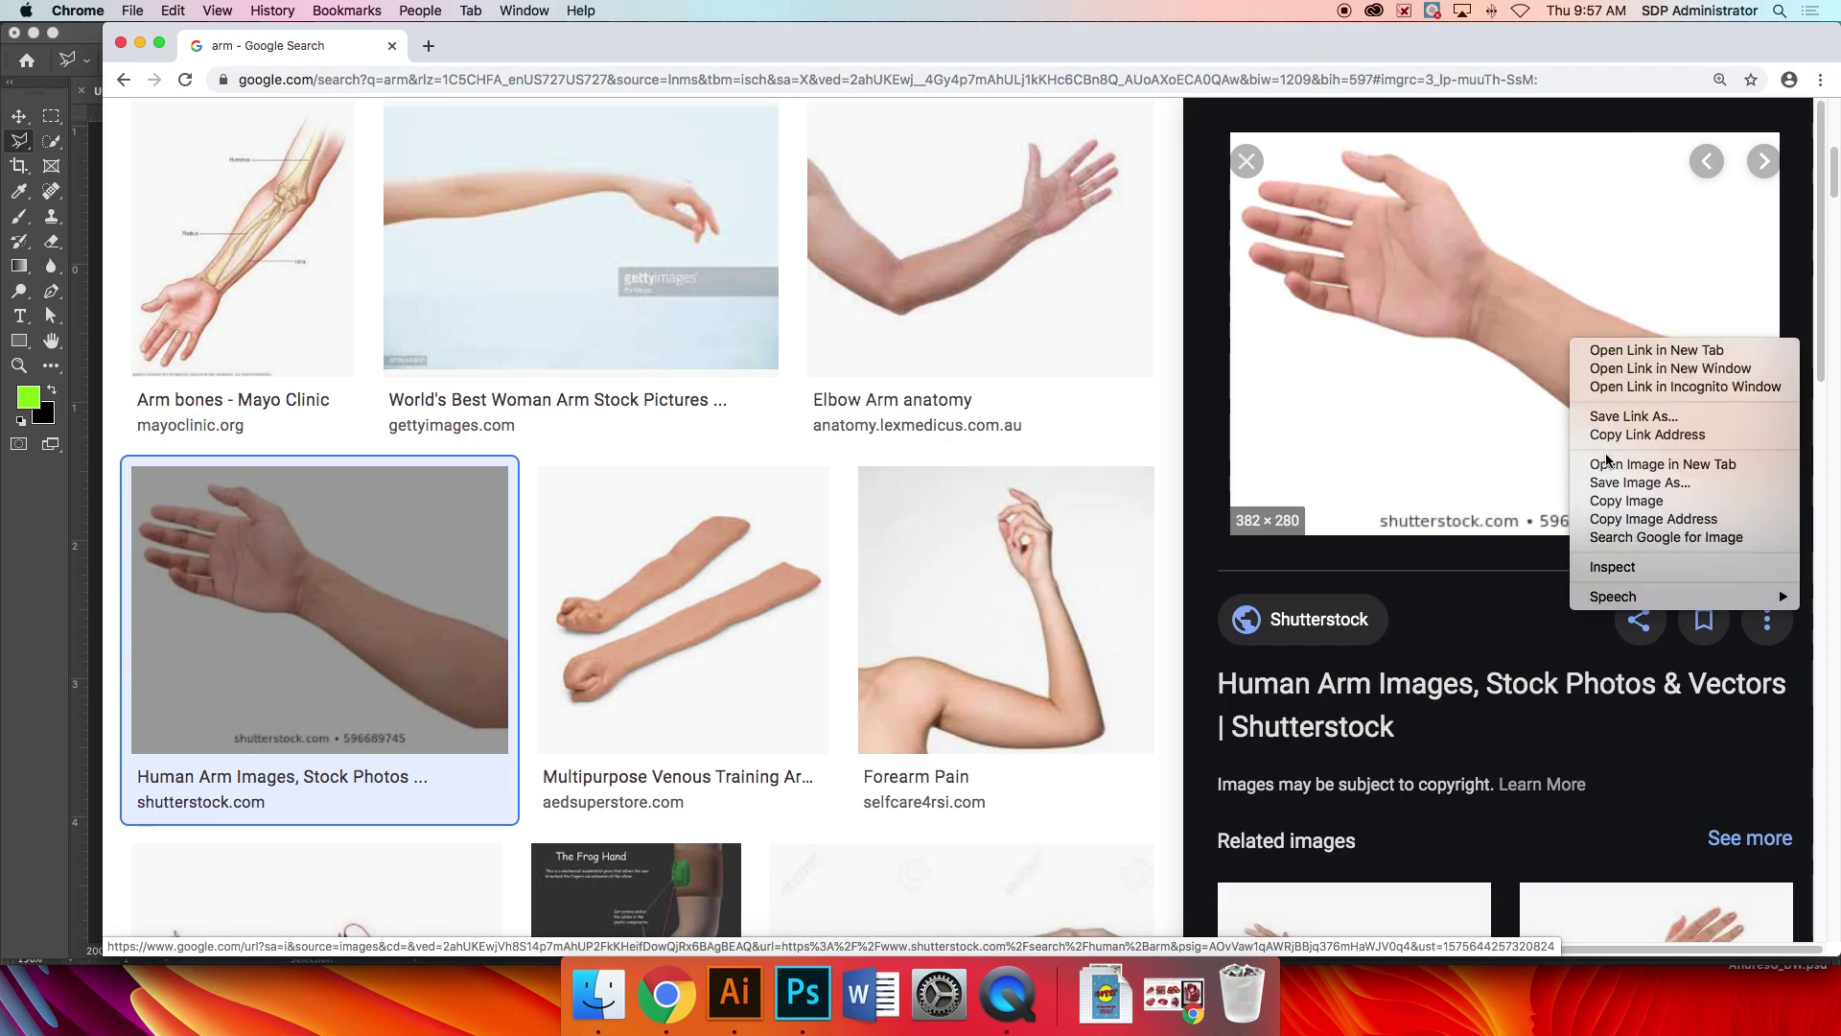
click(1623, 506)
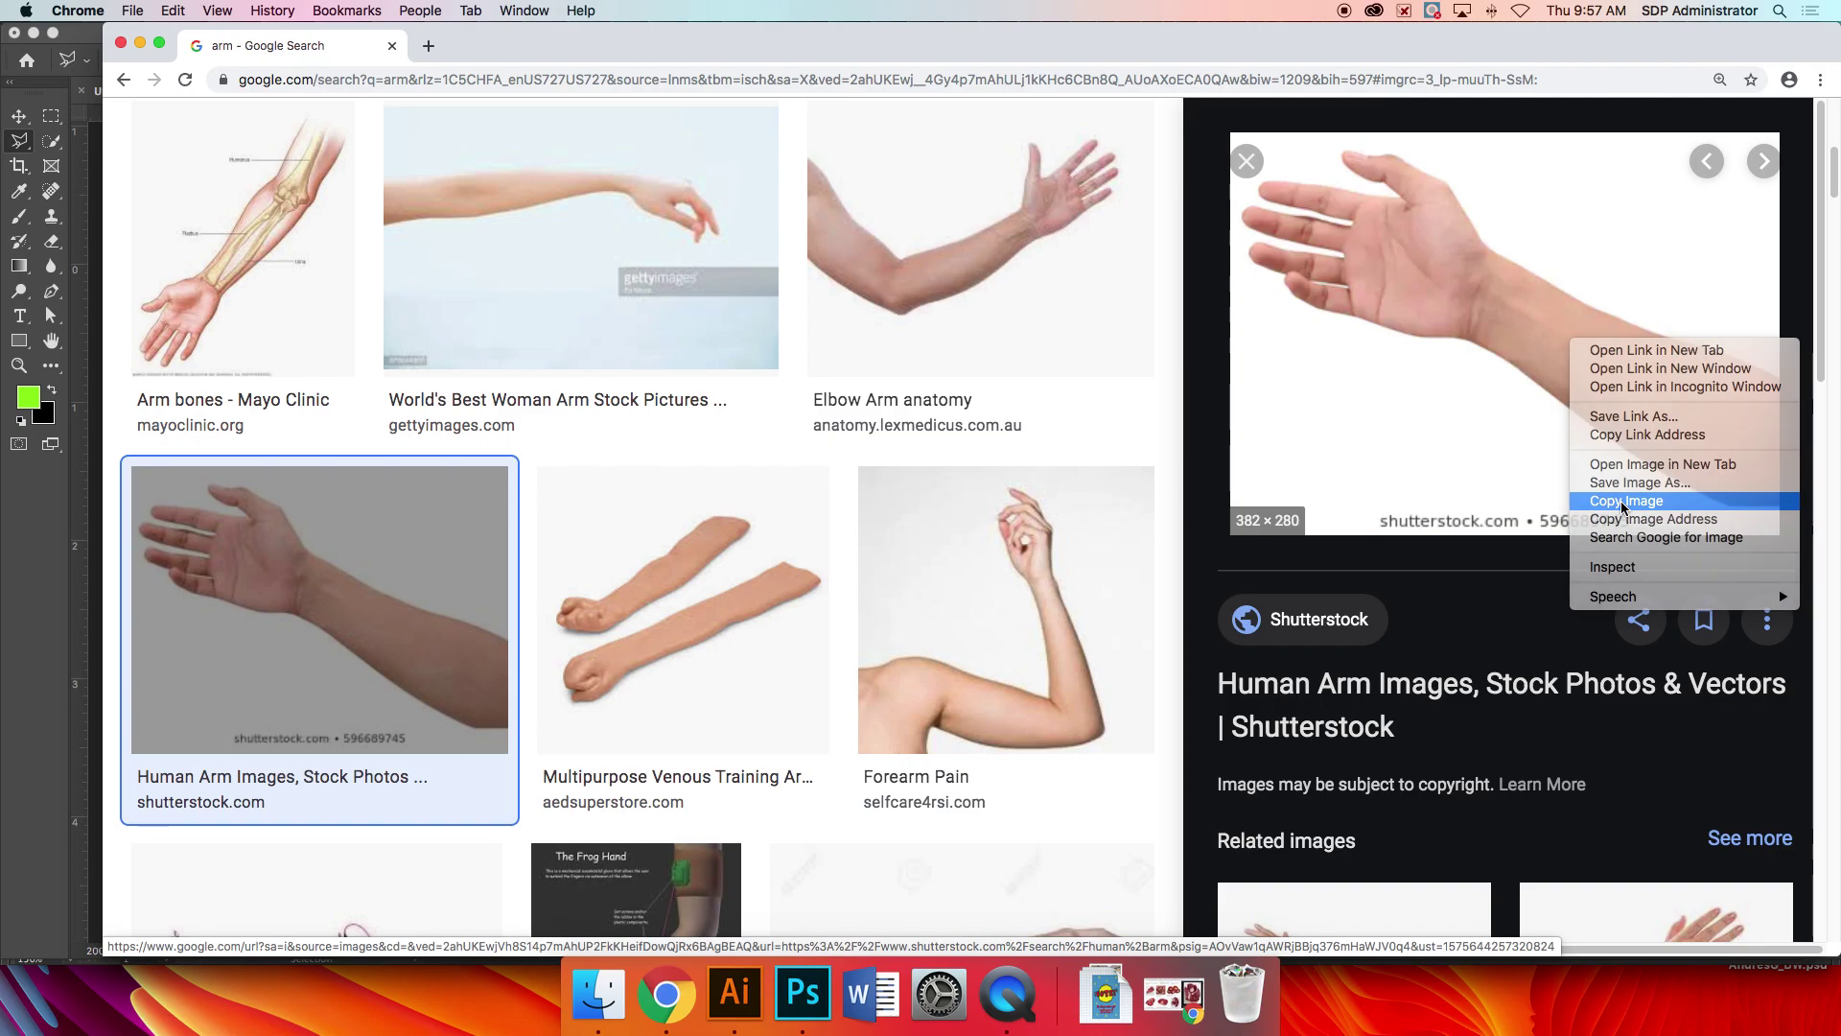
- Switch to Photoshop and create a new document from the Clipboard preset, 382 x 280 pixels at 72 ppi with a white background
click(803, 995)
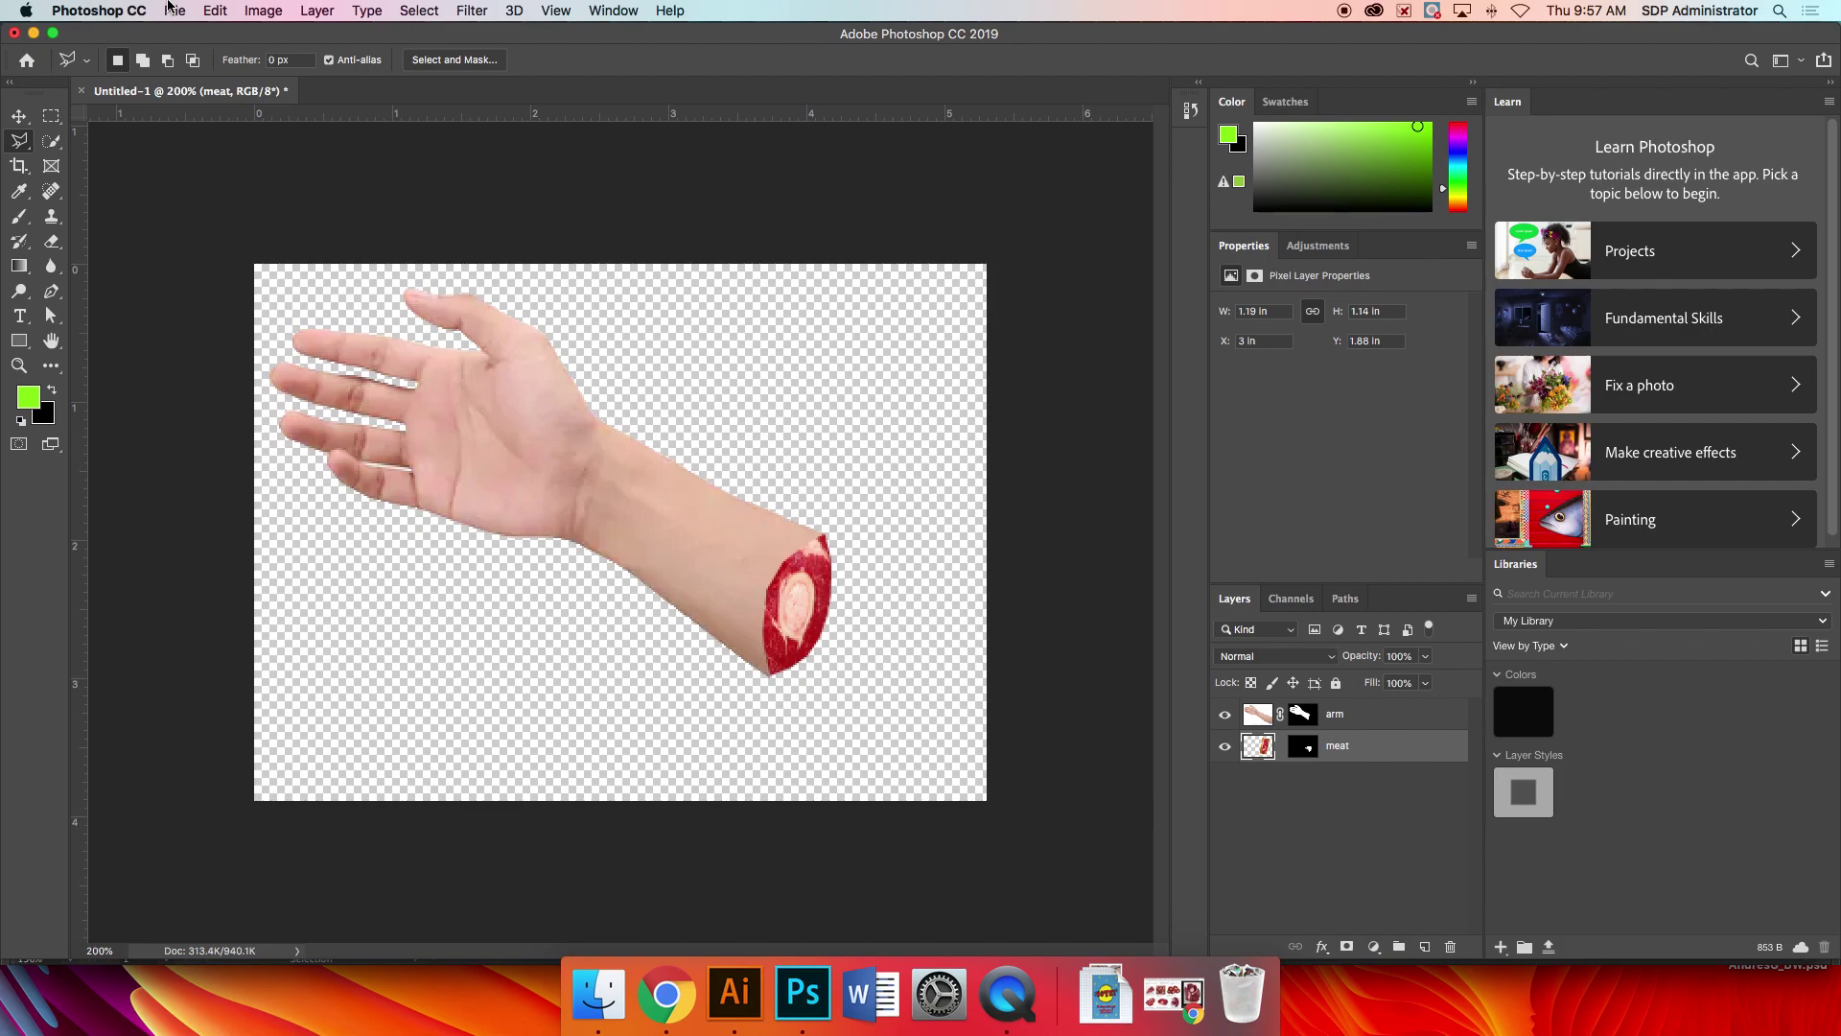
click(172, 10)
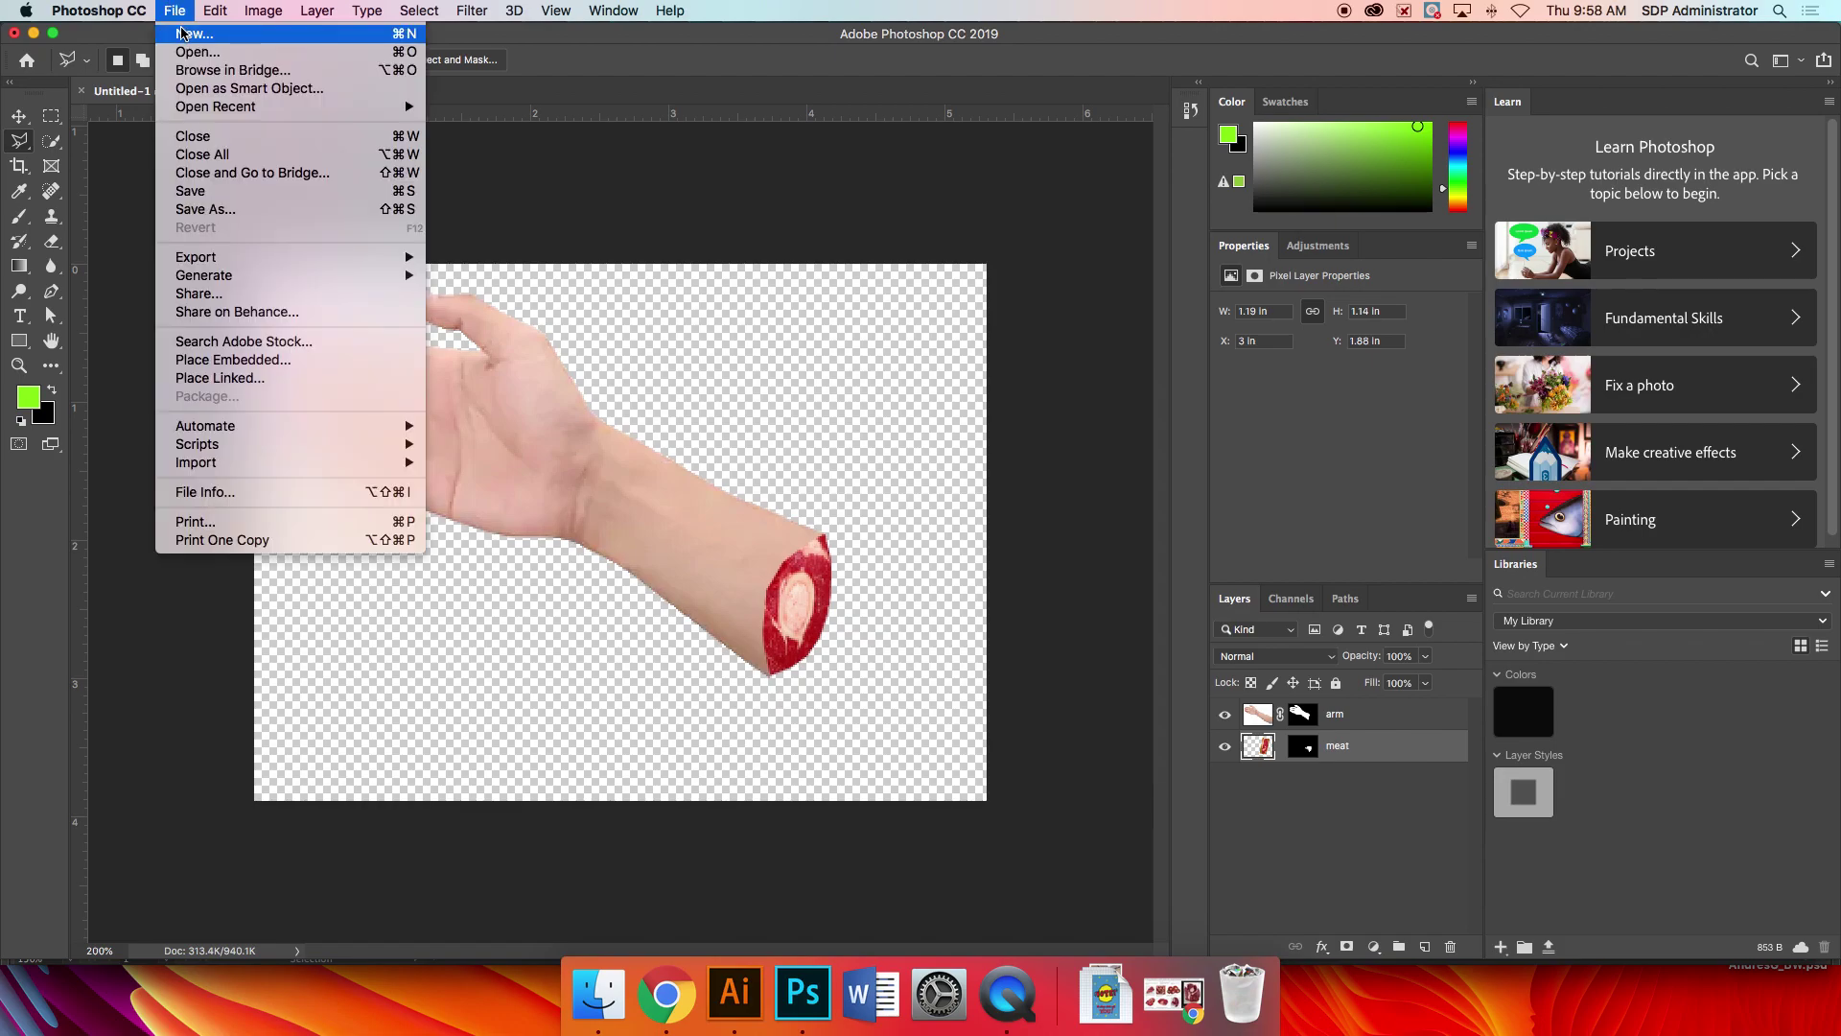
click(182, 33)
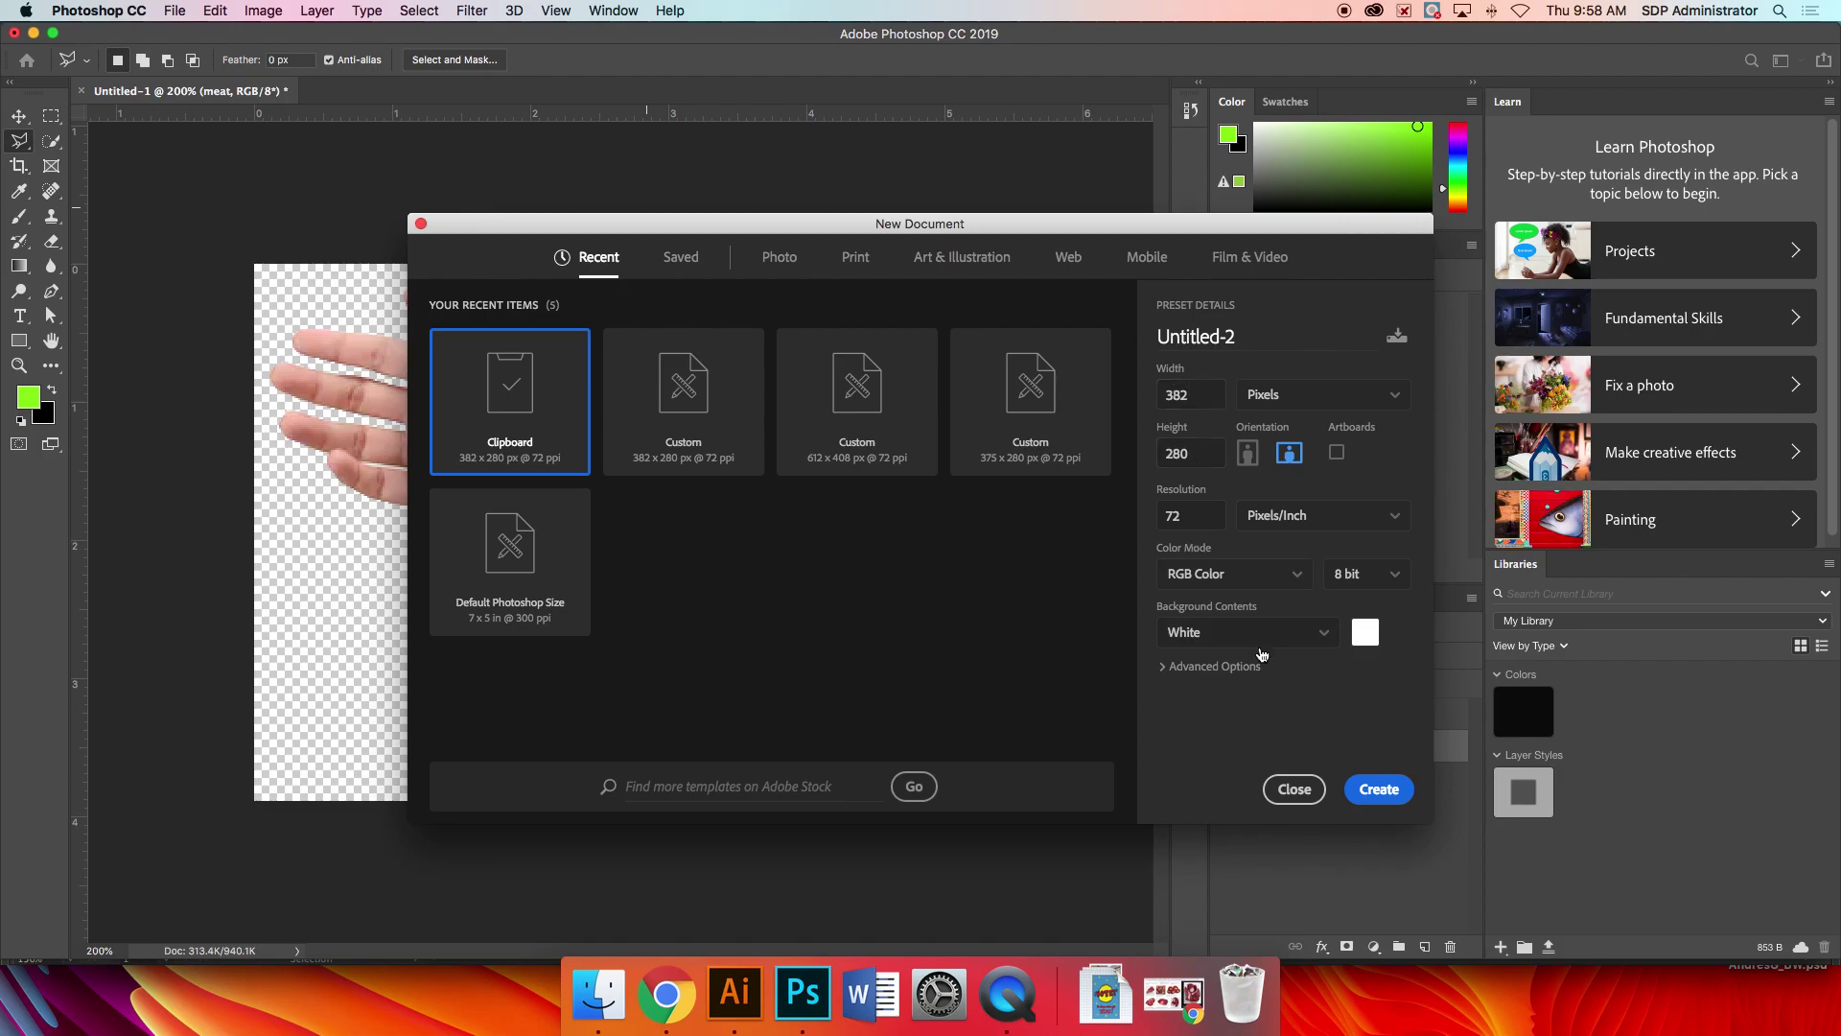
click(1371, 788)
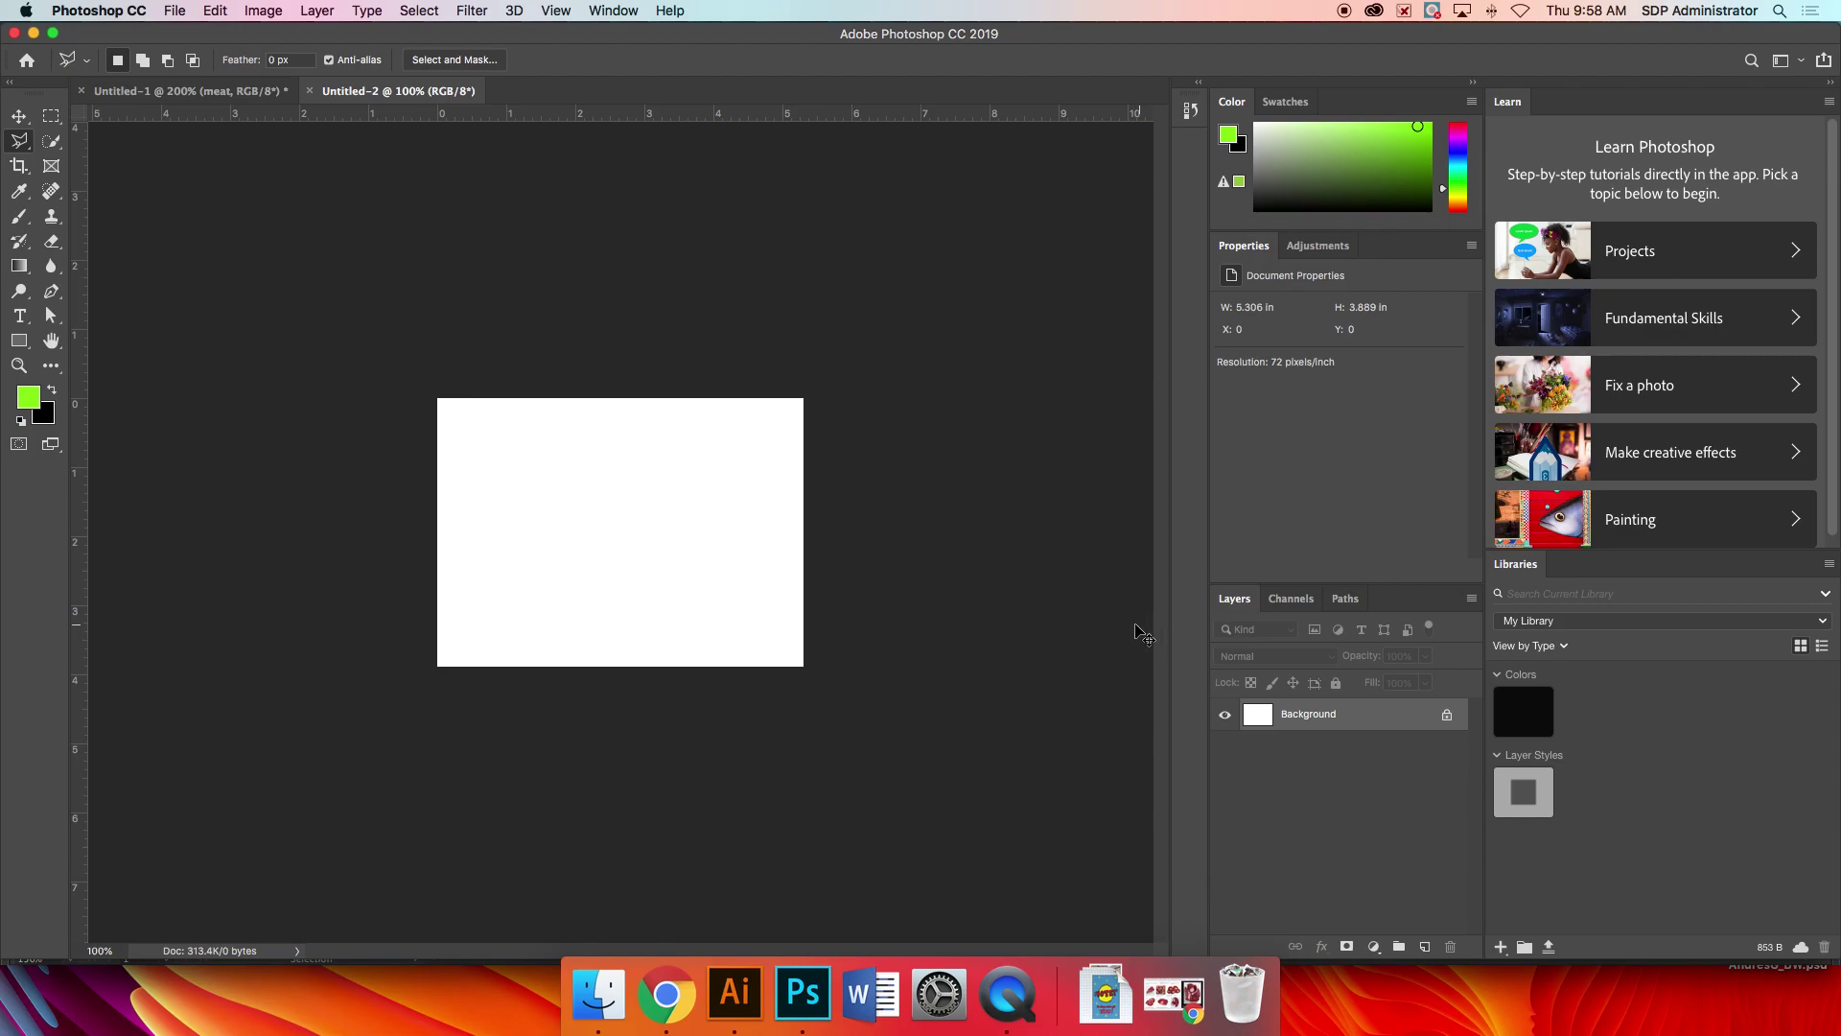
- Paste the copied arm photo as a new layer and delete the white Background layer
key(super+v)
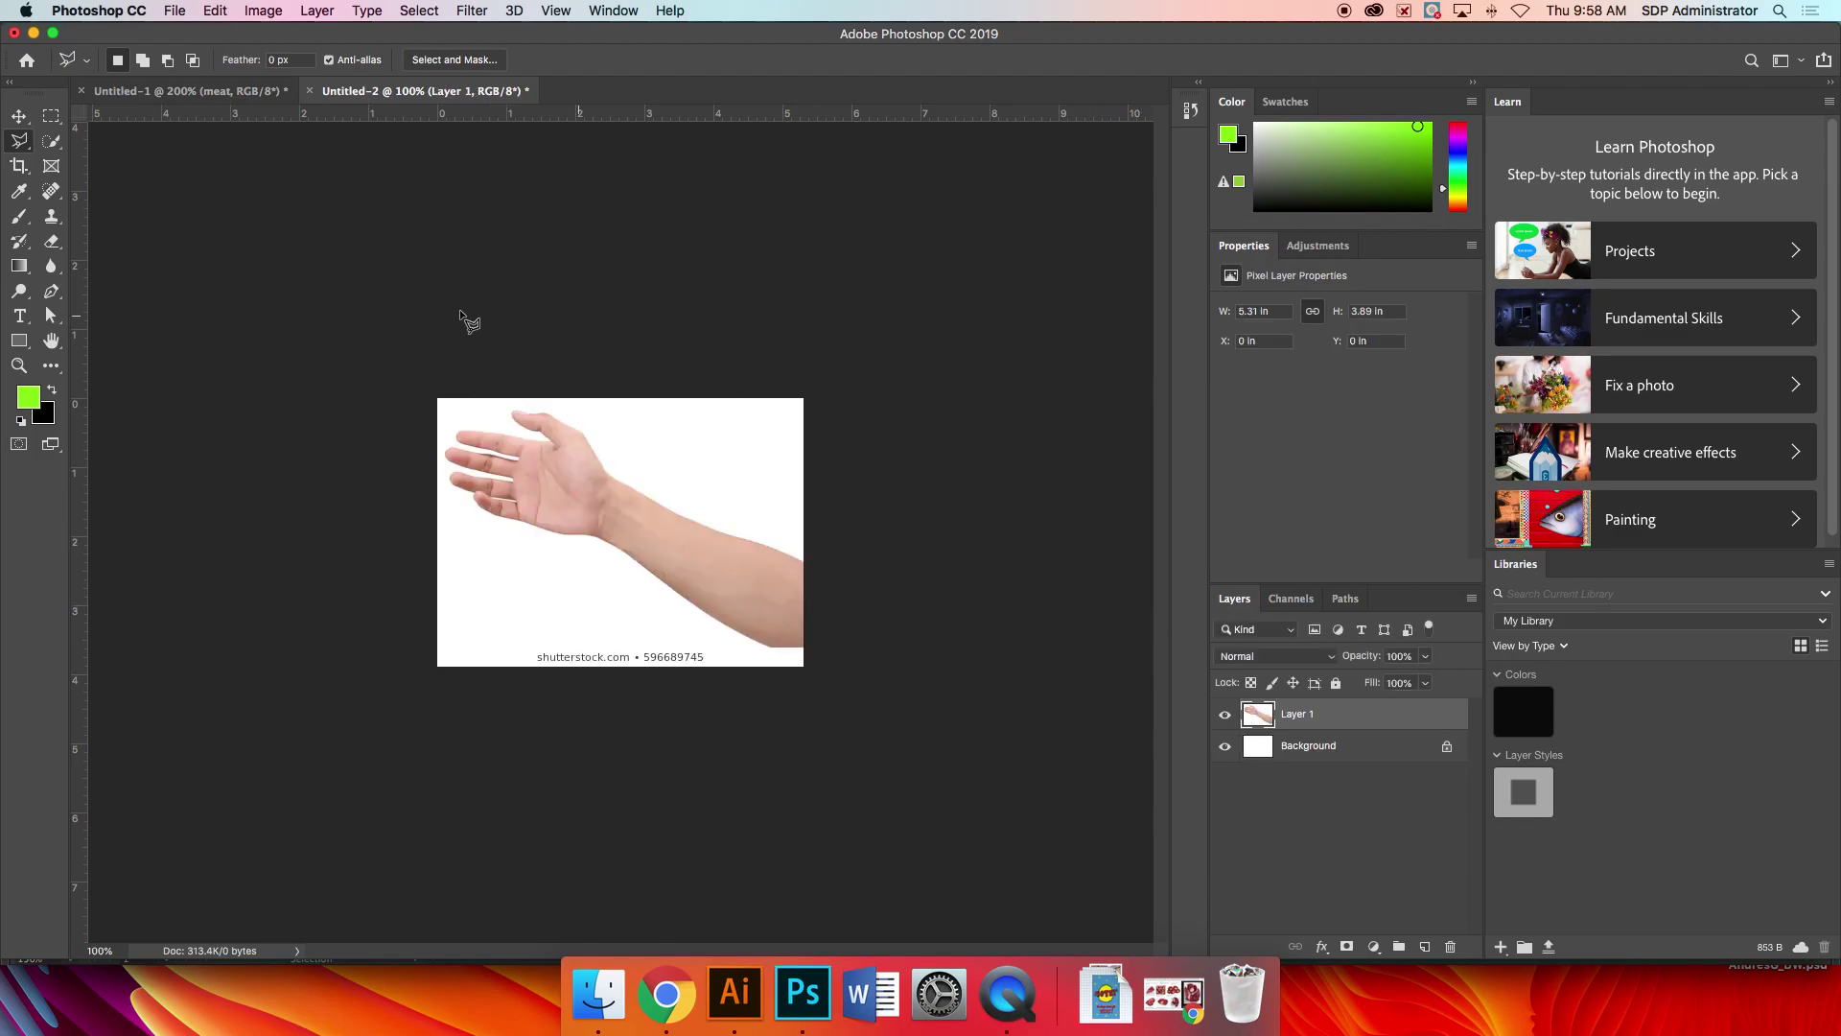
click(210, 9)
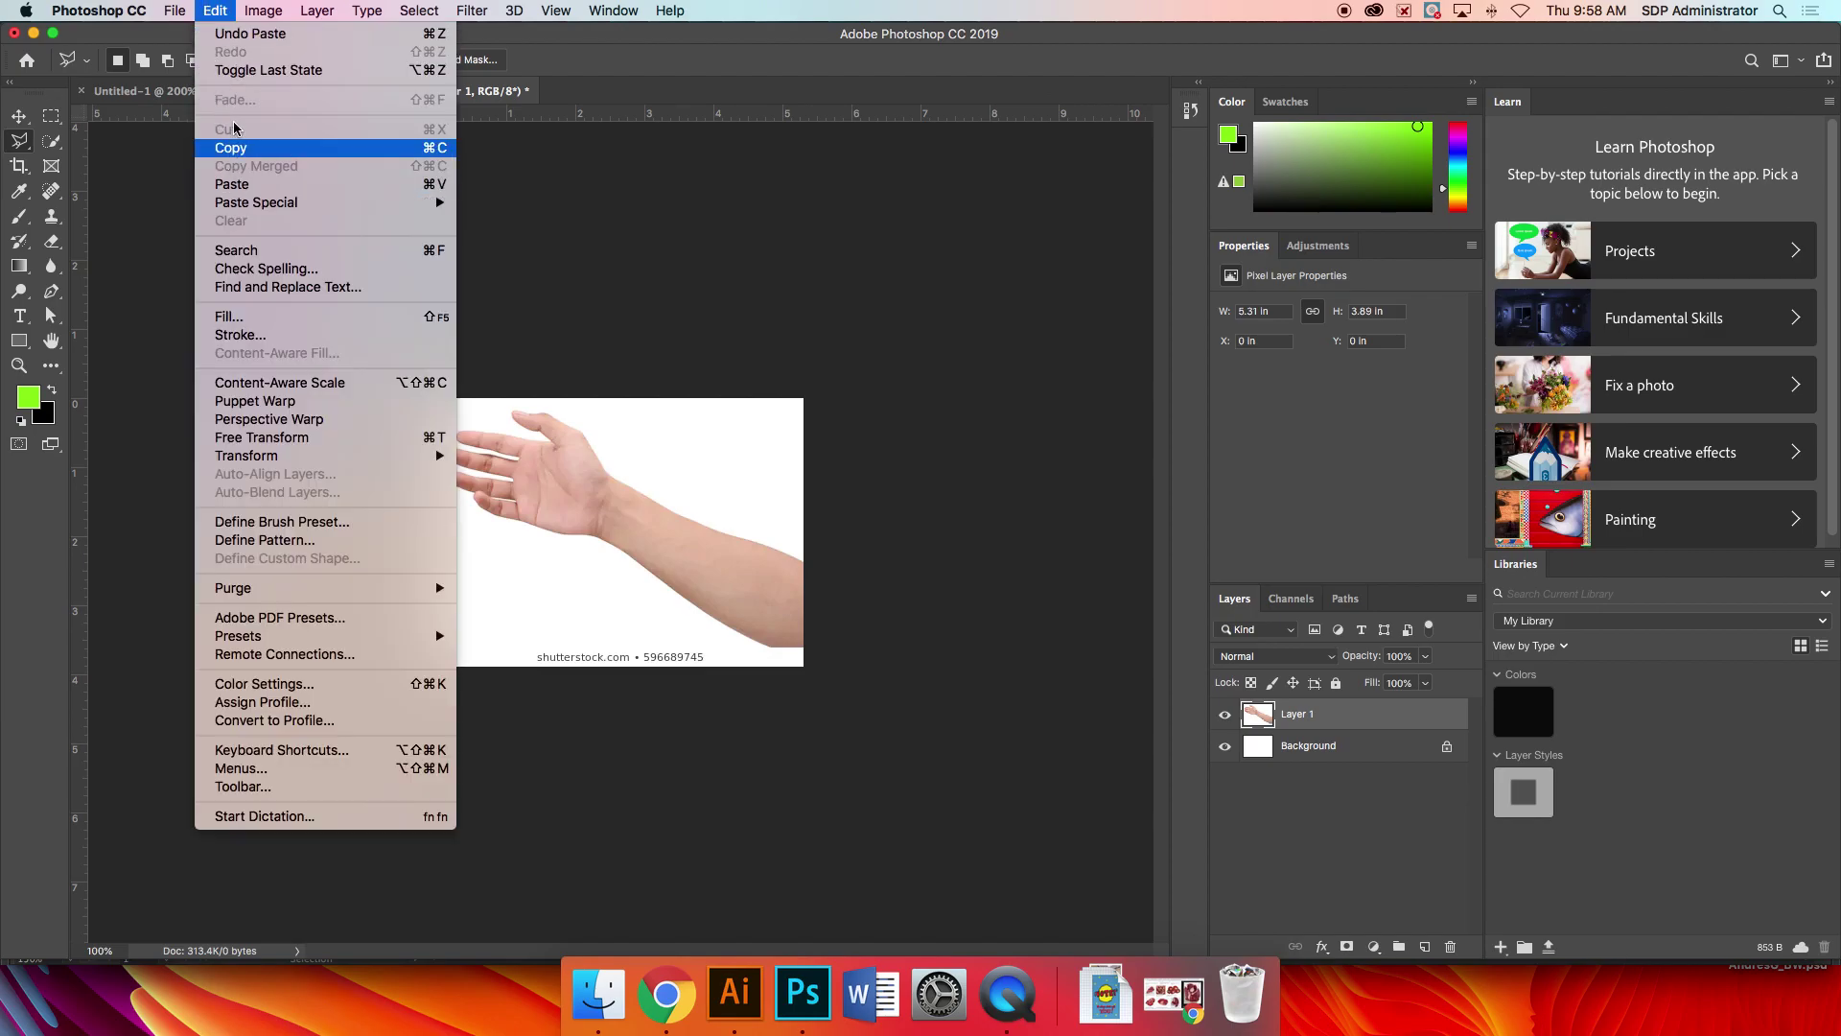
click(210, 8)
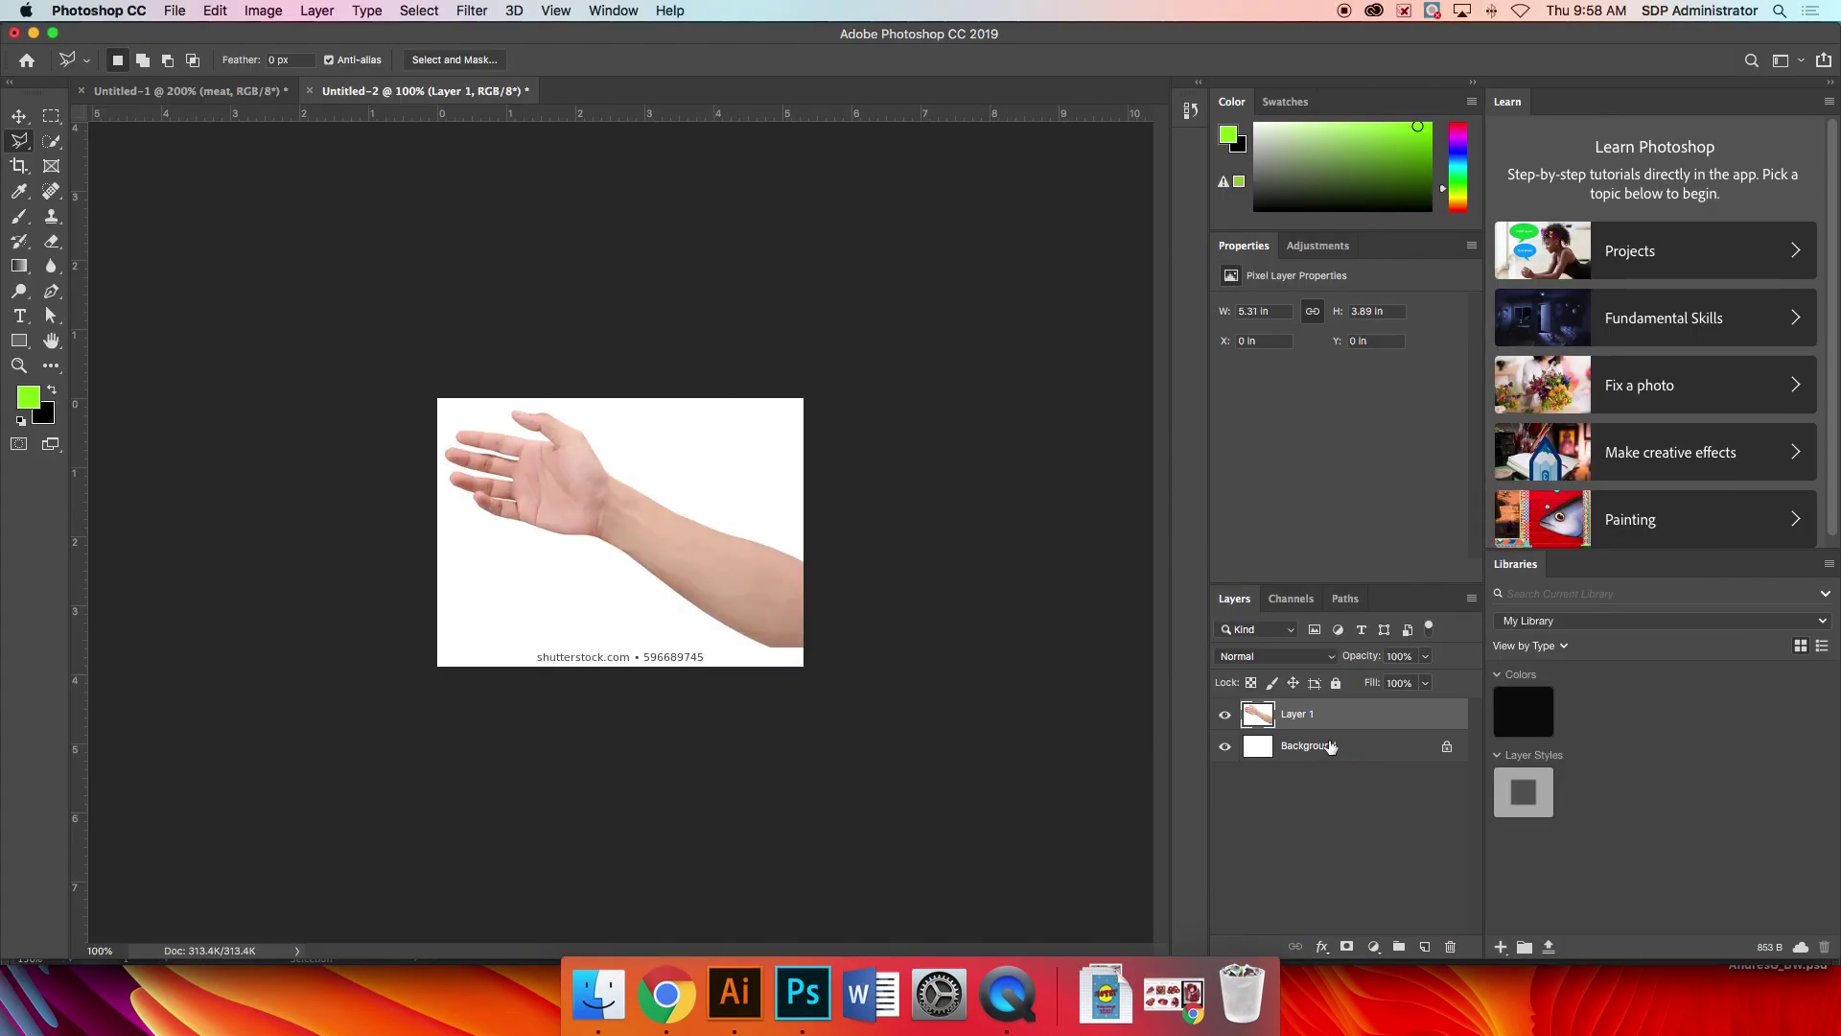
drag(1331, 746, 1445, 949)
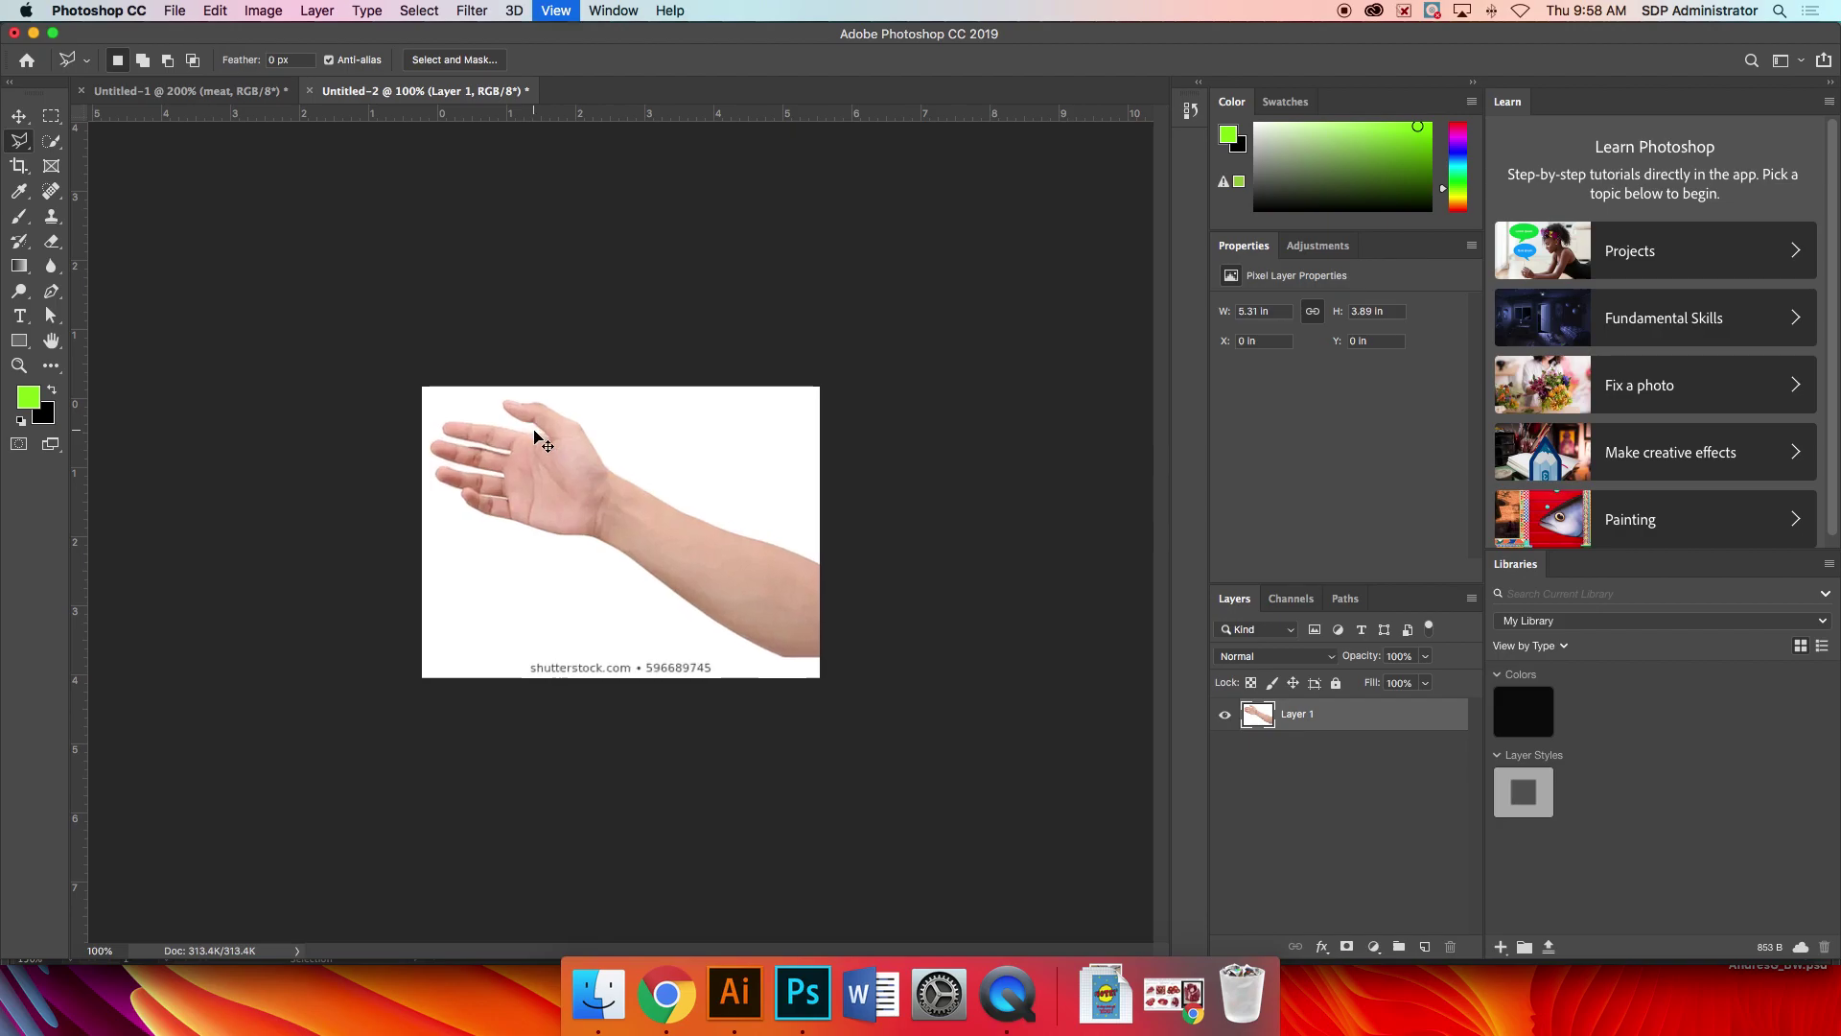
- Select the whole hand and arm with the Quick Selection tool and add a layer mask from the selection
key(super+plus)
key(super+plus)
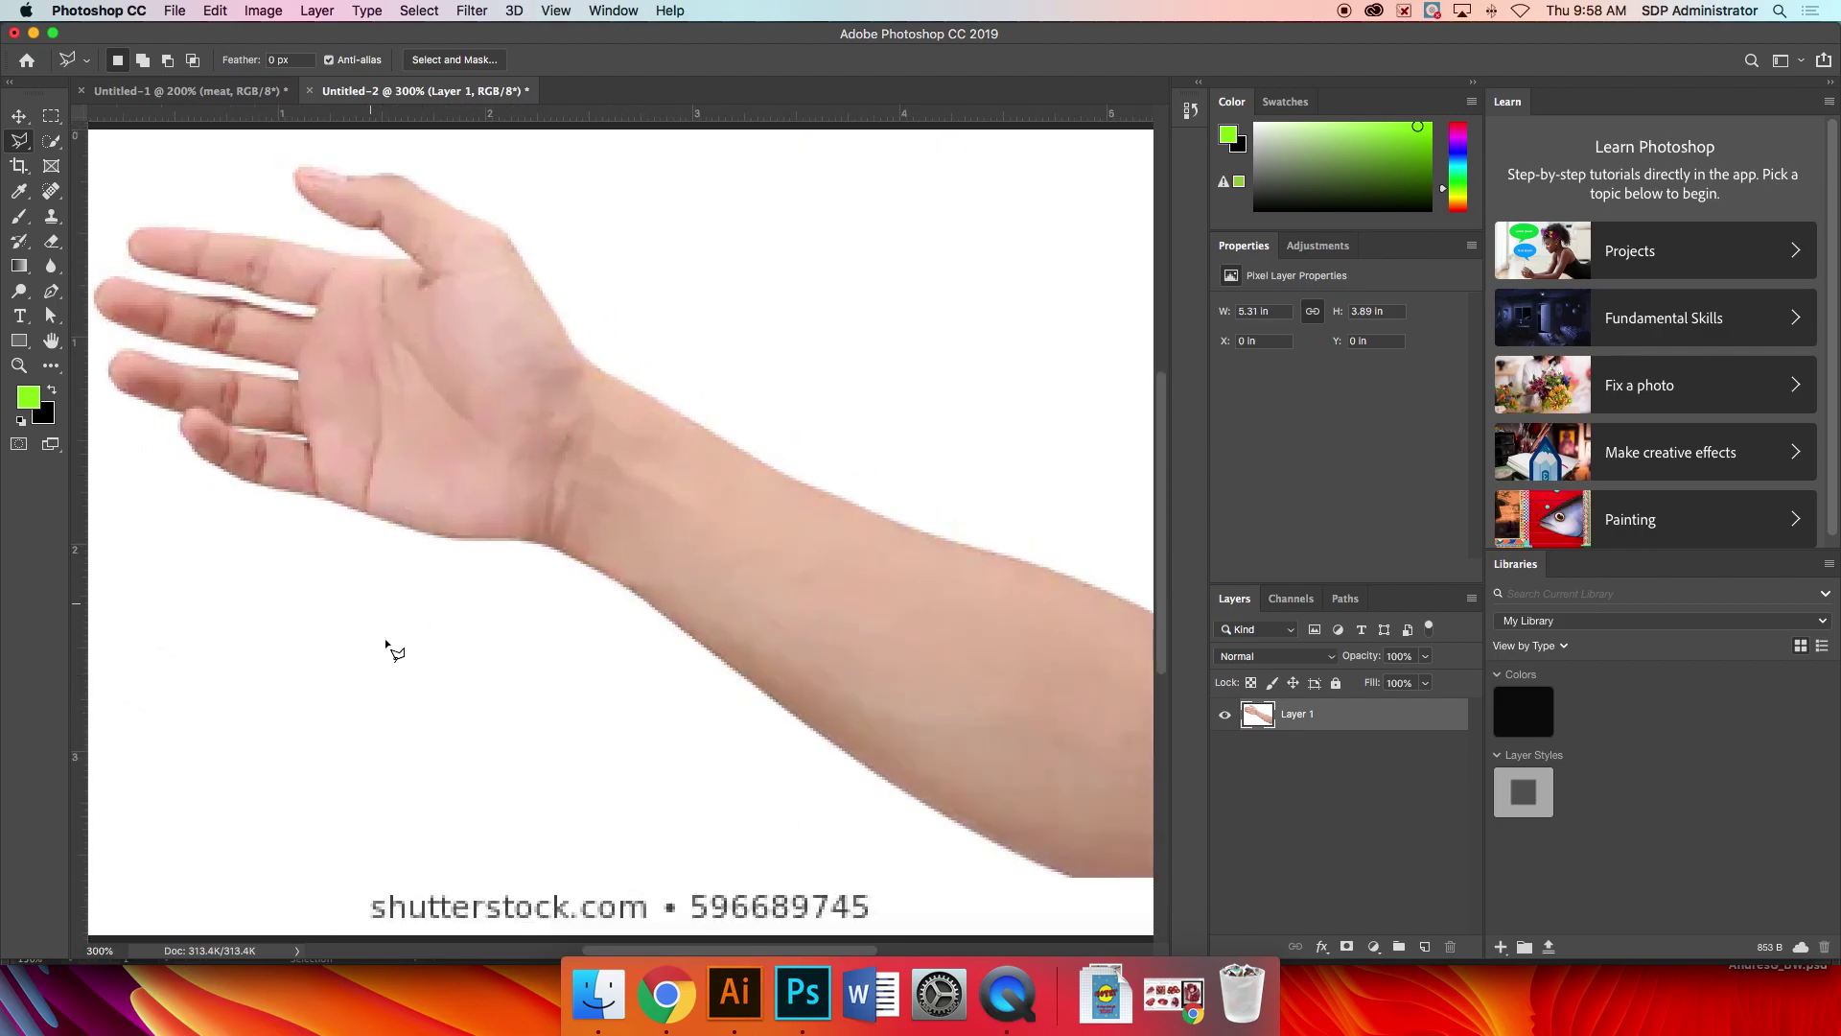
click(50, 144)
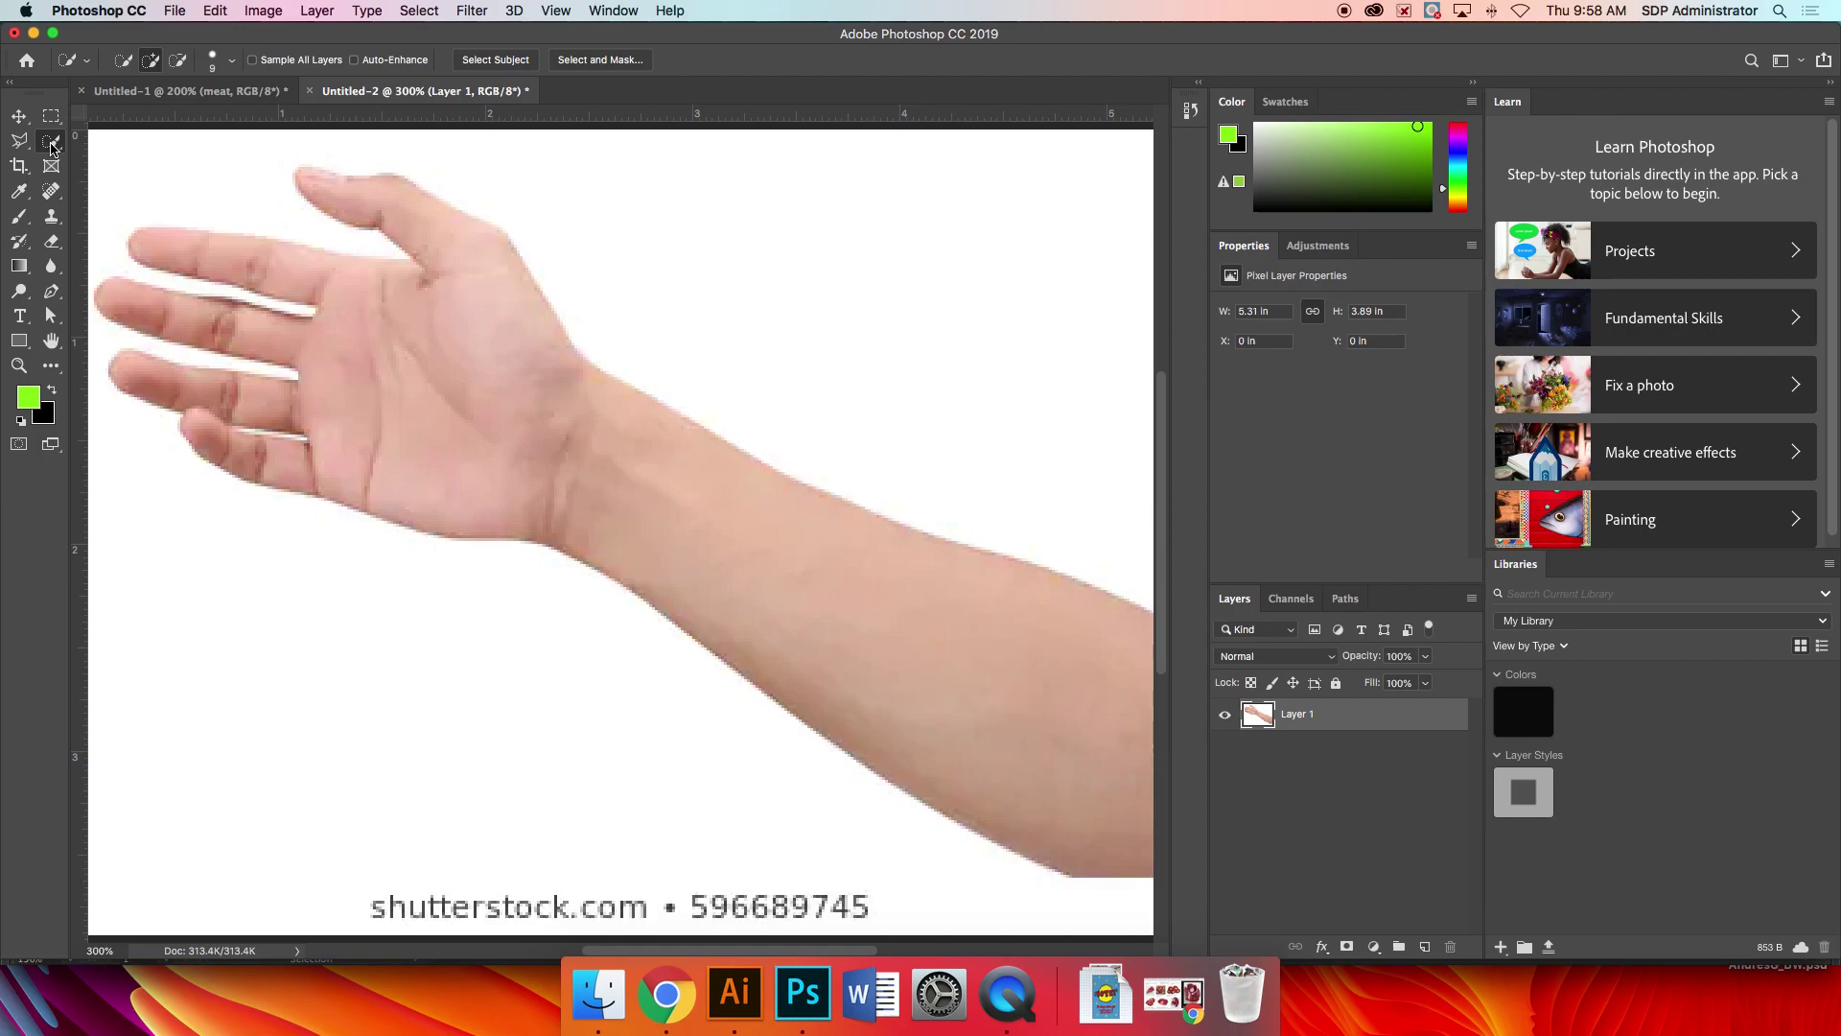
mouse_move(177, 251)
mouse_down()
mouse_move(437, 312)
mouse_move(371, 203)
mouse_move(434, 230)
mouse_move(481, 288)
mouse_move(469, 376)
mouse_up()
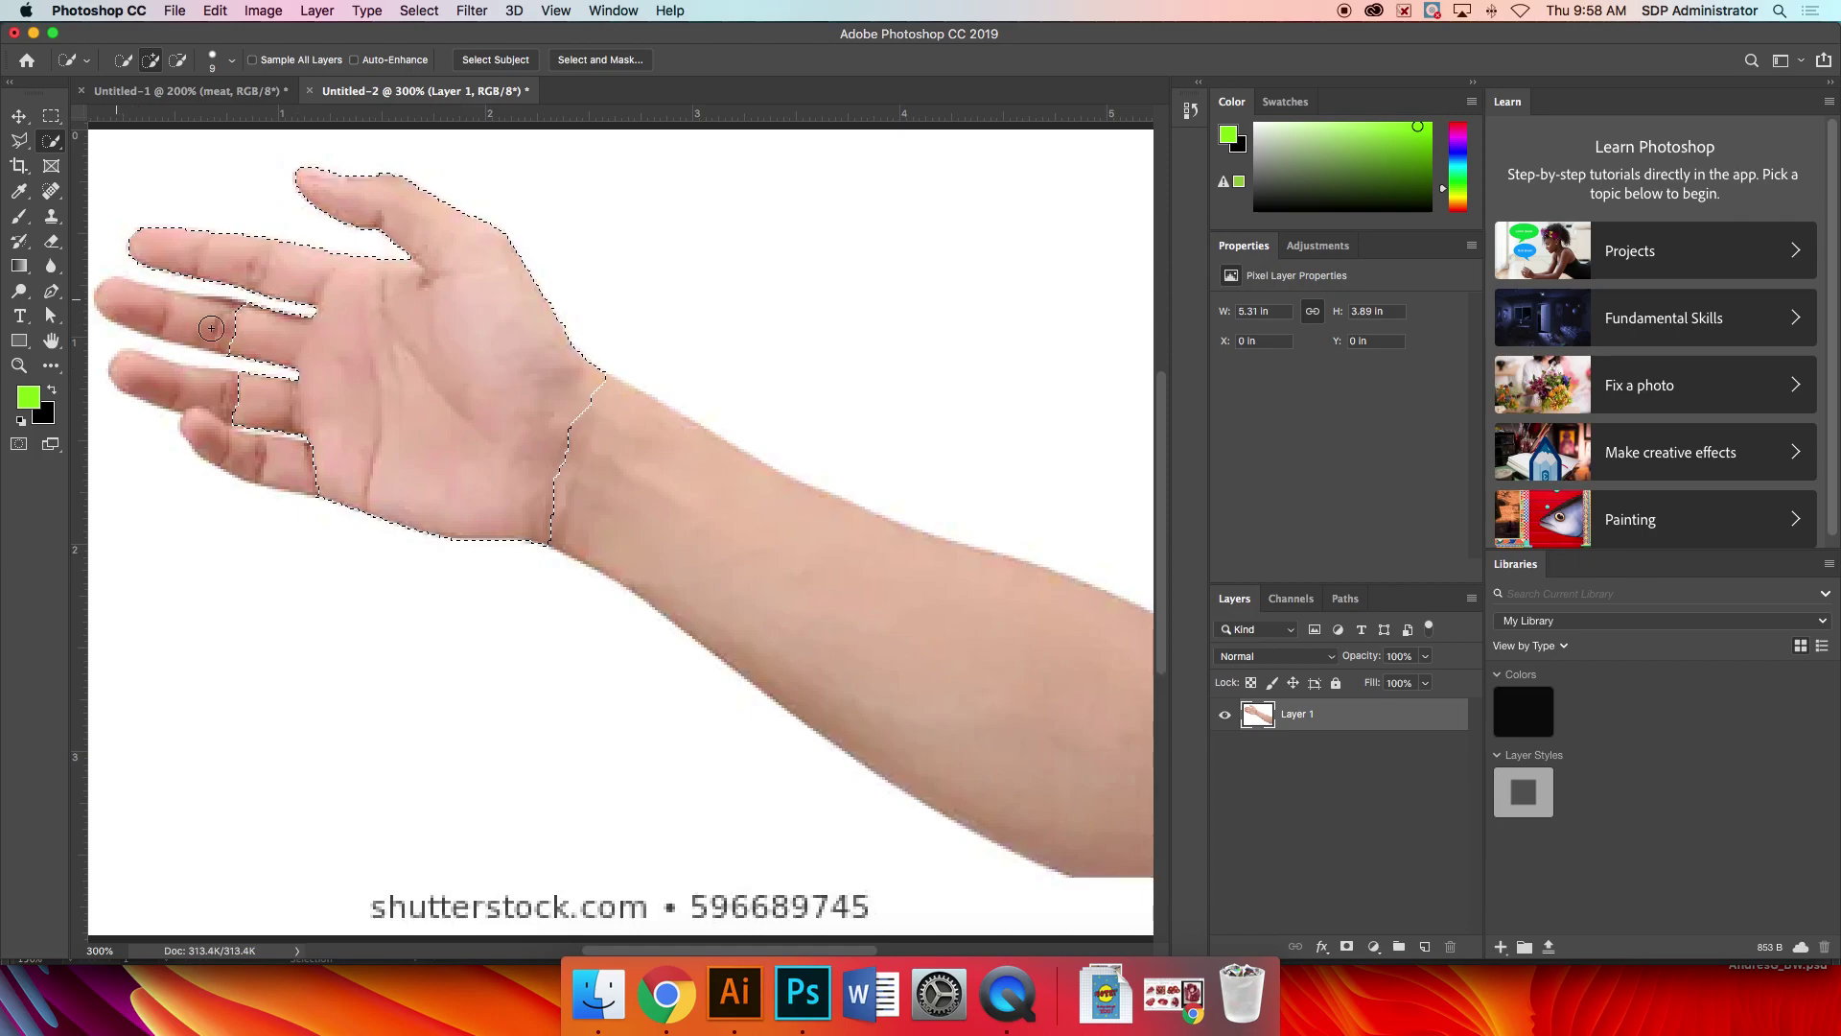
mouse_move(211, 328)
mouse_down()
mouse_move(244, 340)
mouse_move(138, 379)
mouse_move(252, 409)
mouse_up()
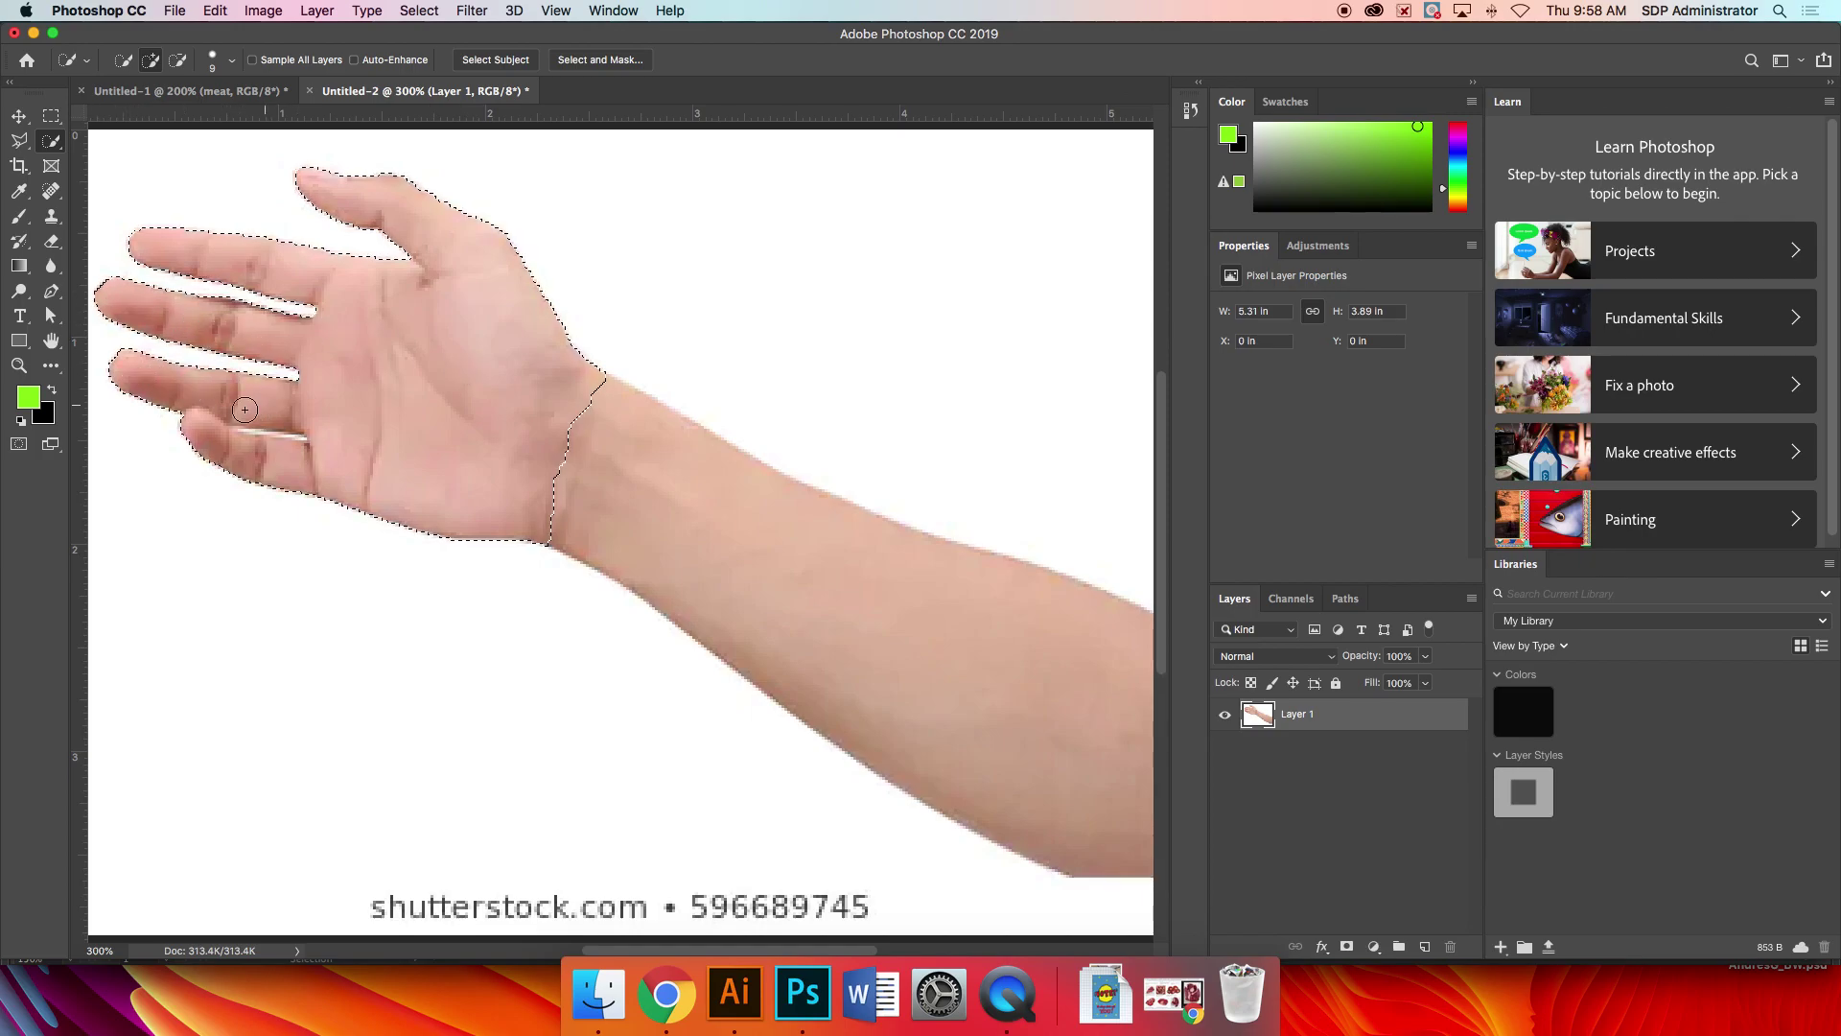
mouse_move(612, 472)
mouse_down()
mouse_move(978, 629)
mouse_move(843, 518)
mouse_move(863, 480)
mouse_up()
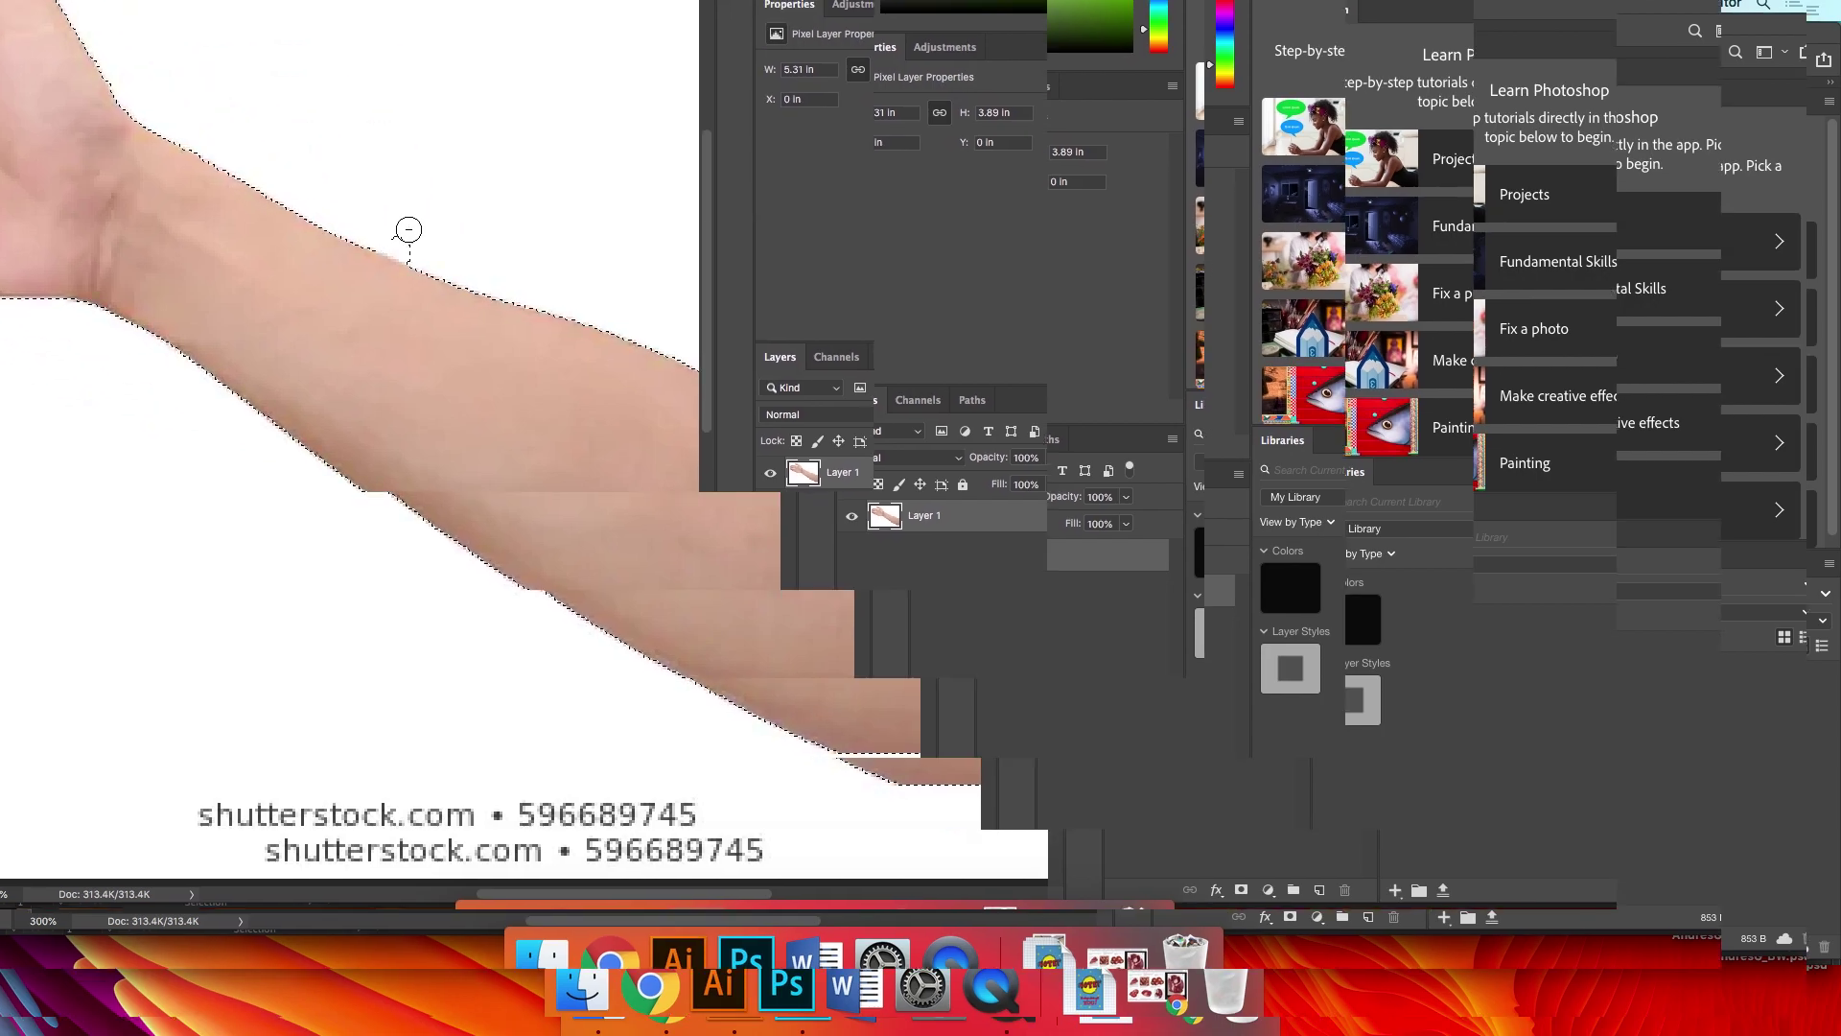
mouse_move(409, 230)
mouse_down()
mouse_move(387, 234)
mouse_move(407, 245)
mouse_up()
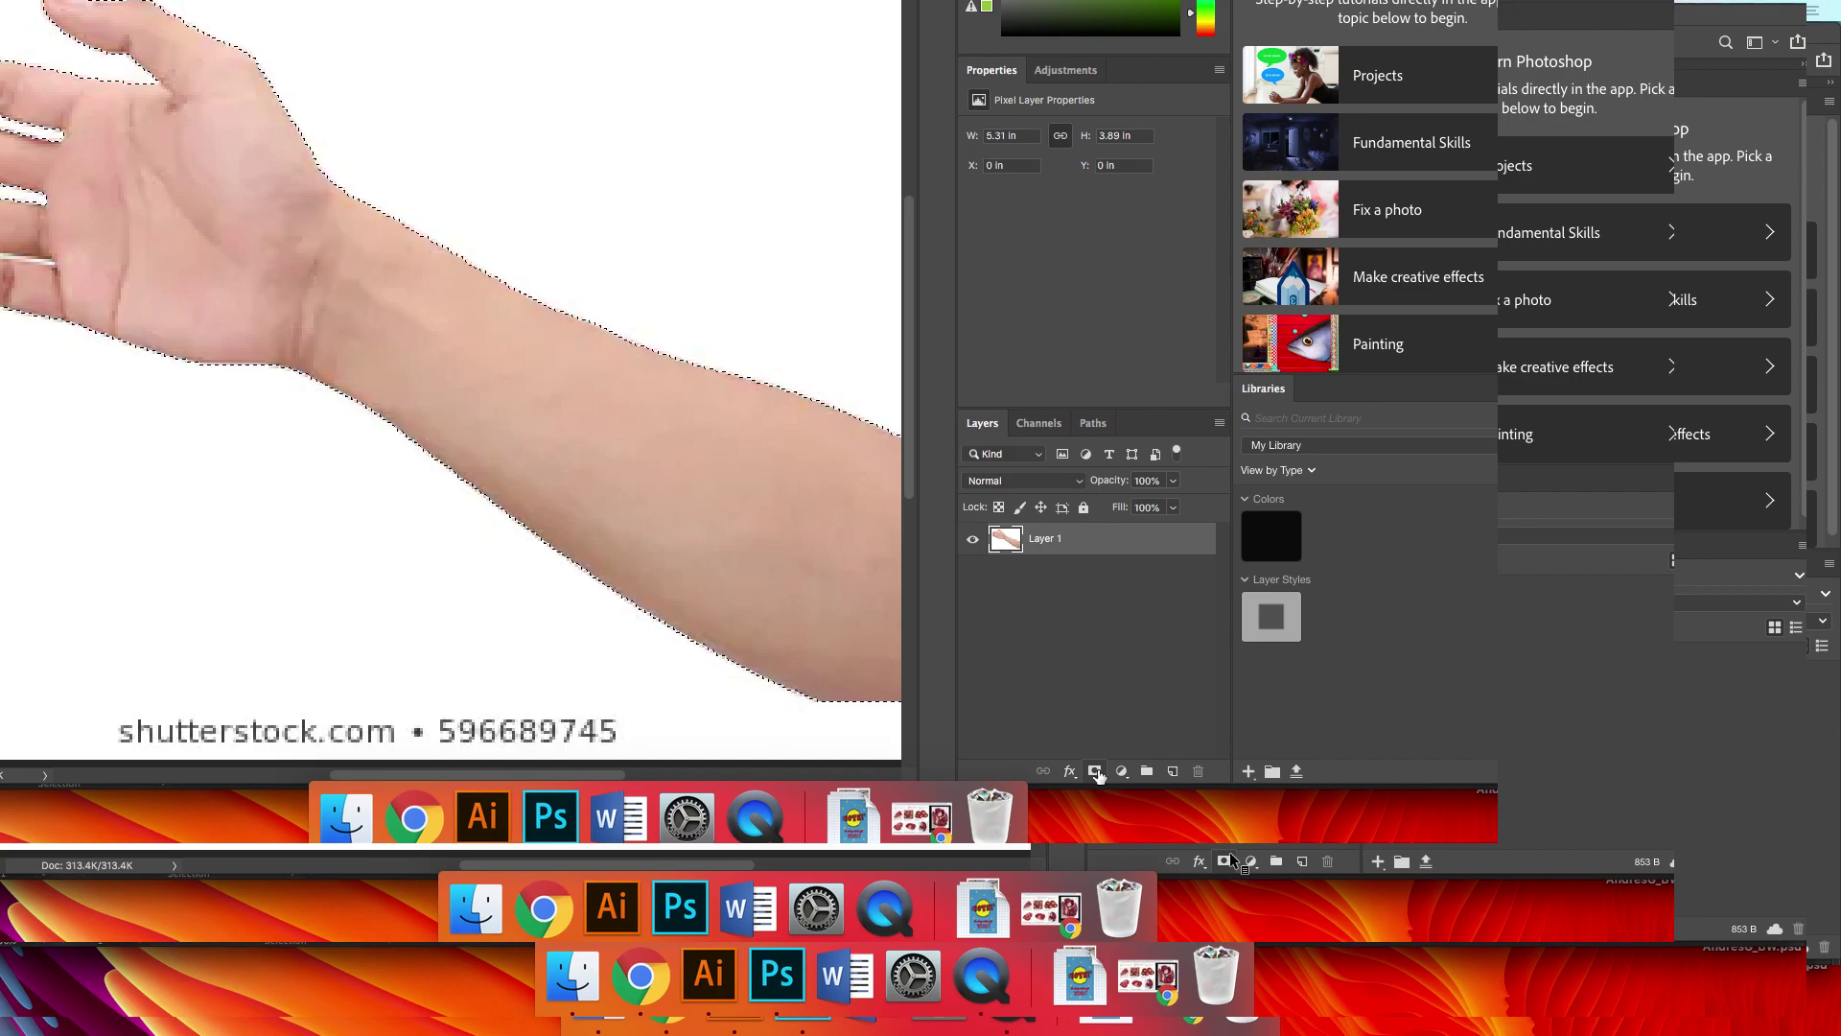
click(1095, 772)
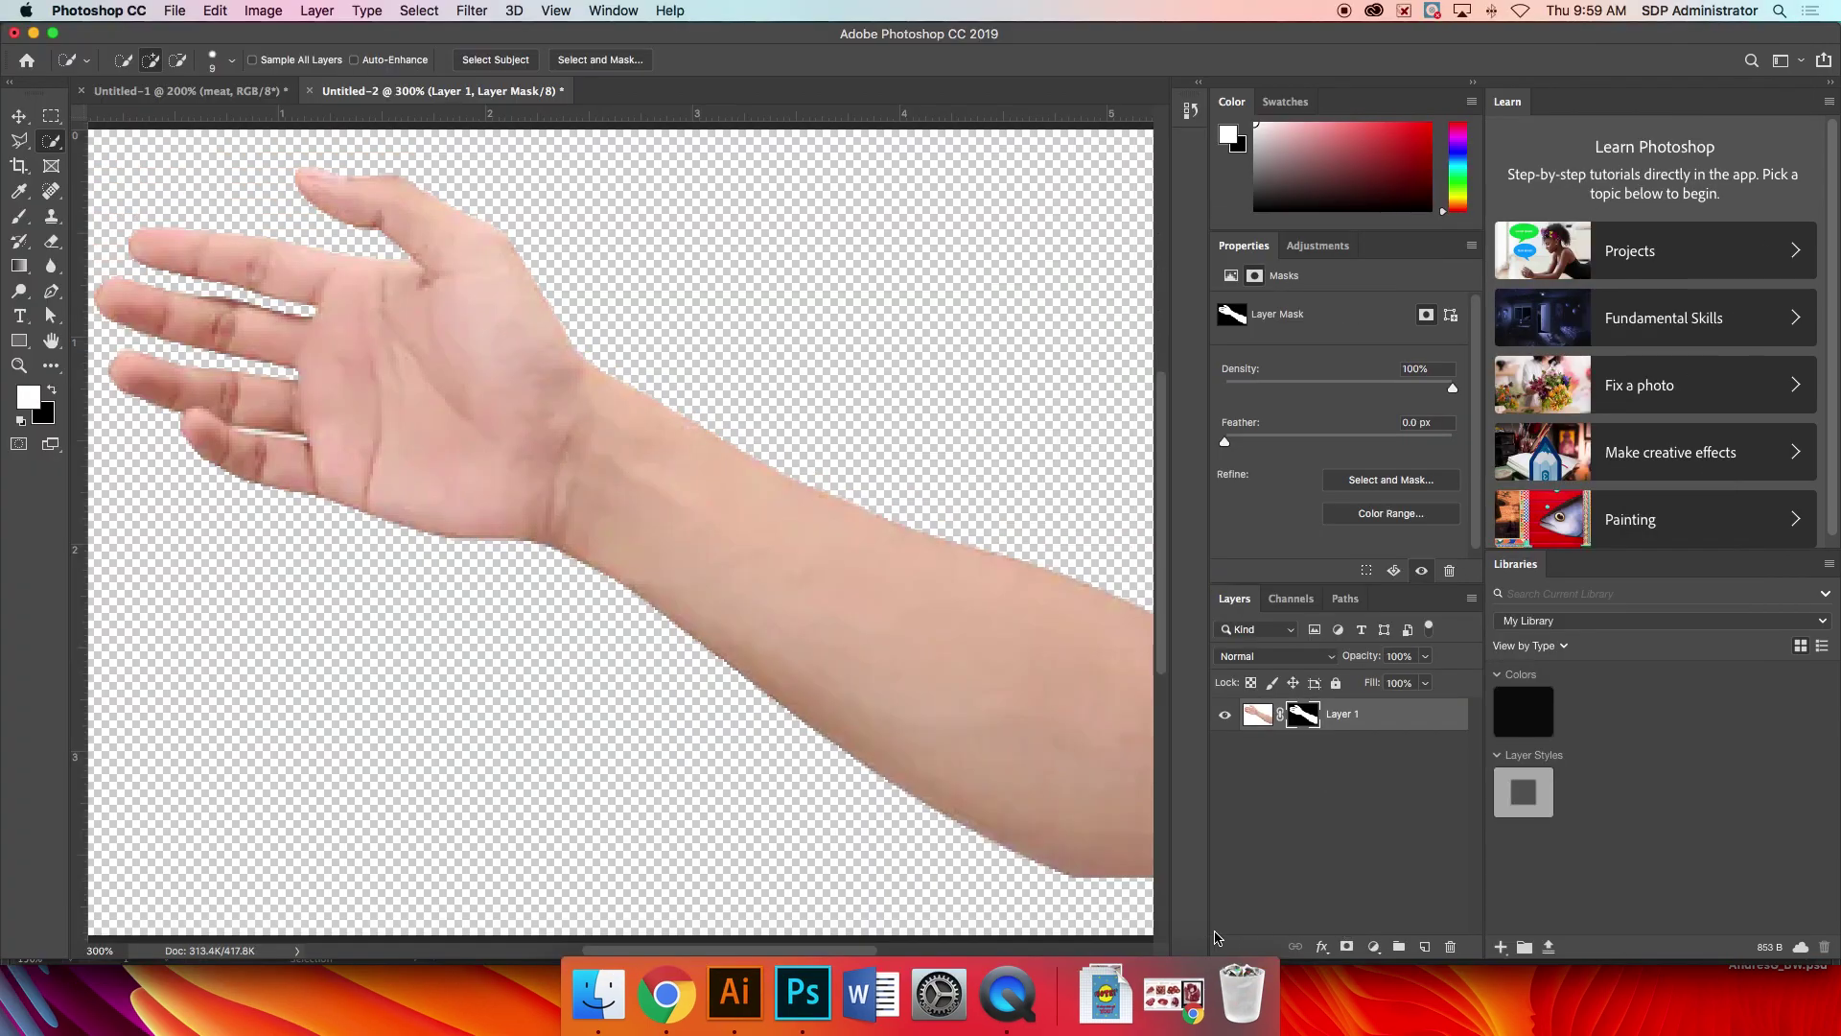
- Outline the elbow end of the forearm with the Polygonal Lasso, following a curved cut line across the arm and closing the selection around it
click(19, 141)
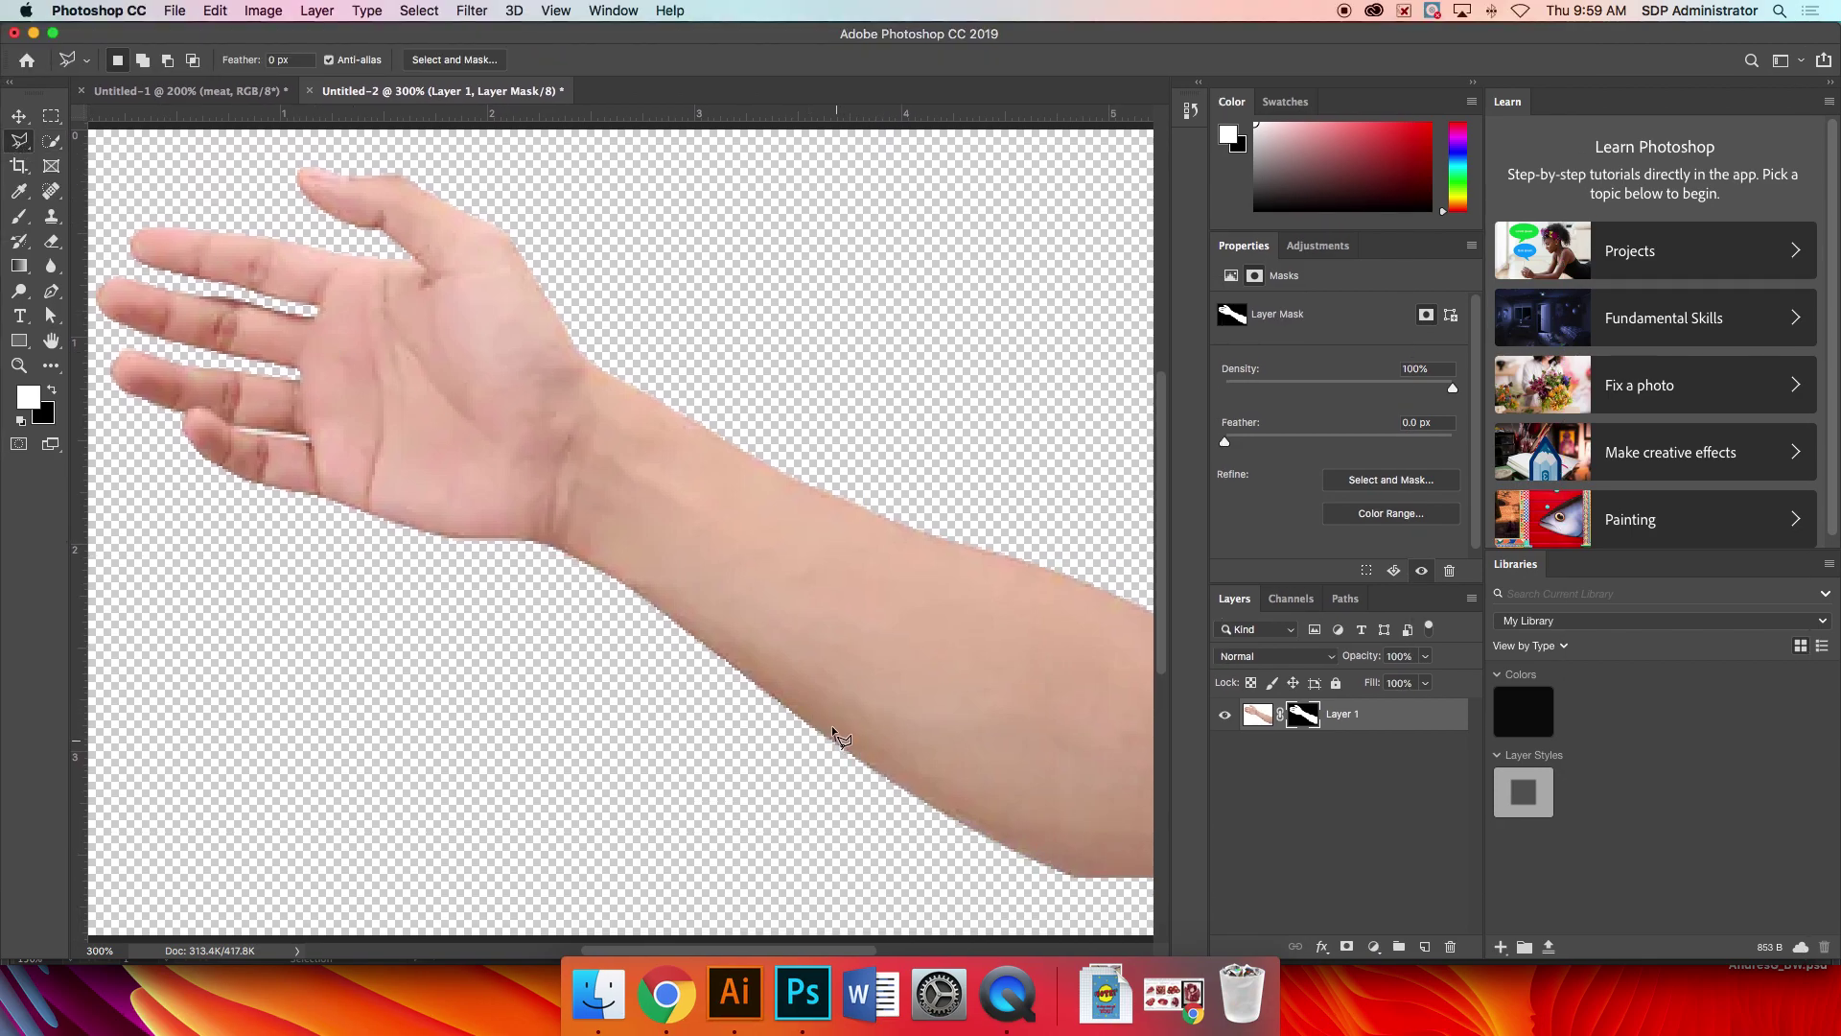
click(834, 741)
click(909, 526)
click(1042, 409)
click(1067, 491)
click(1087, 432)
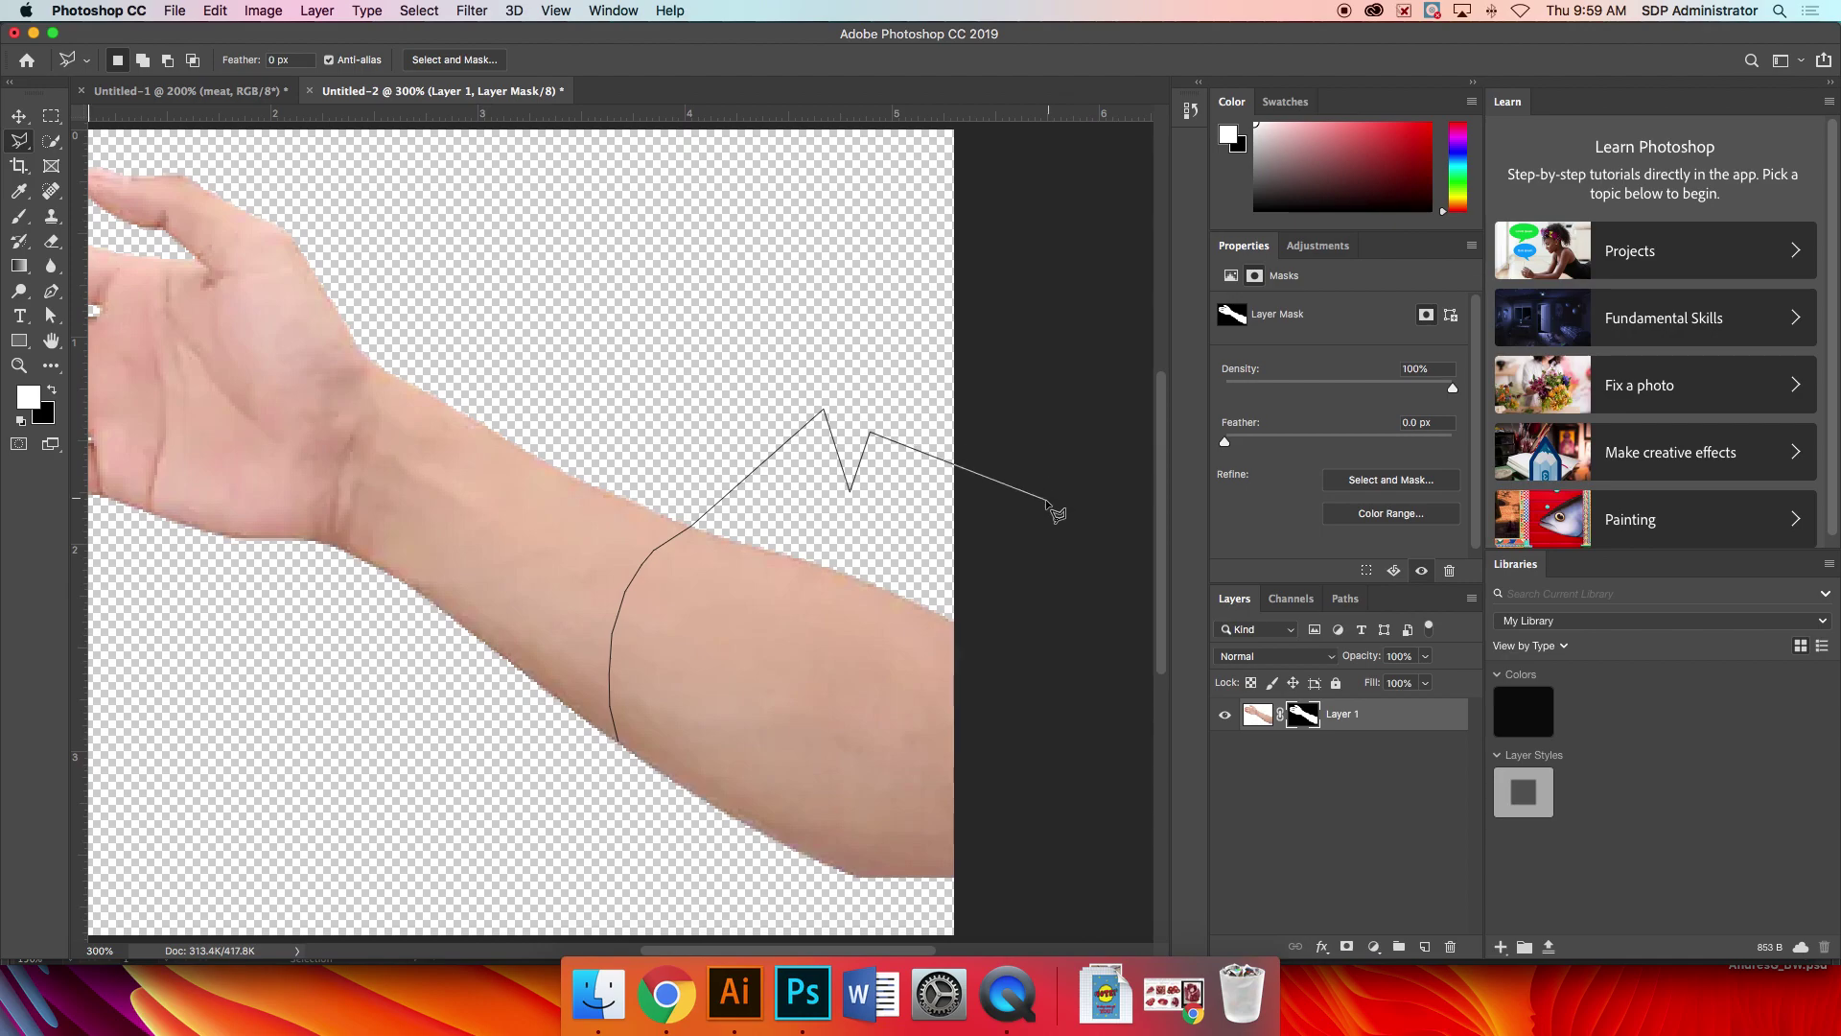
click(1043, 505)
click(1009, 896)
click(905, 910)
click(749, 905)
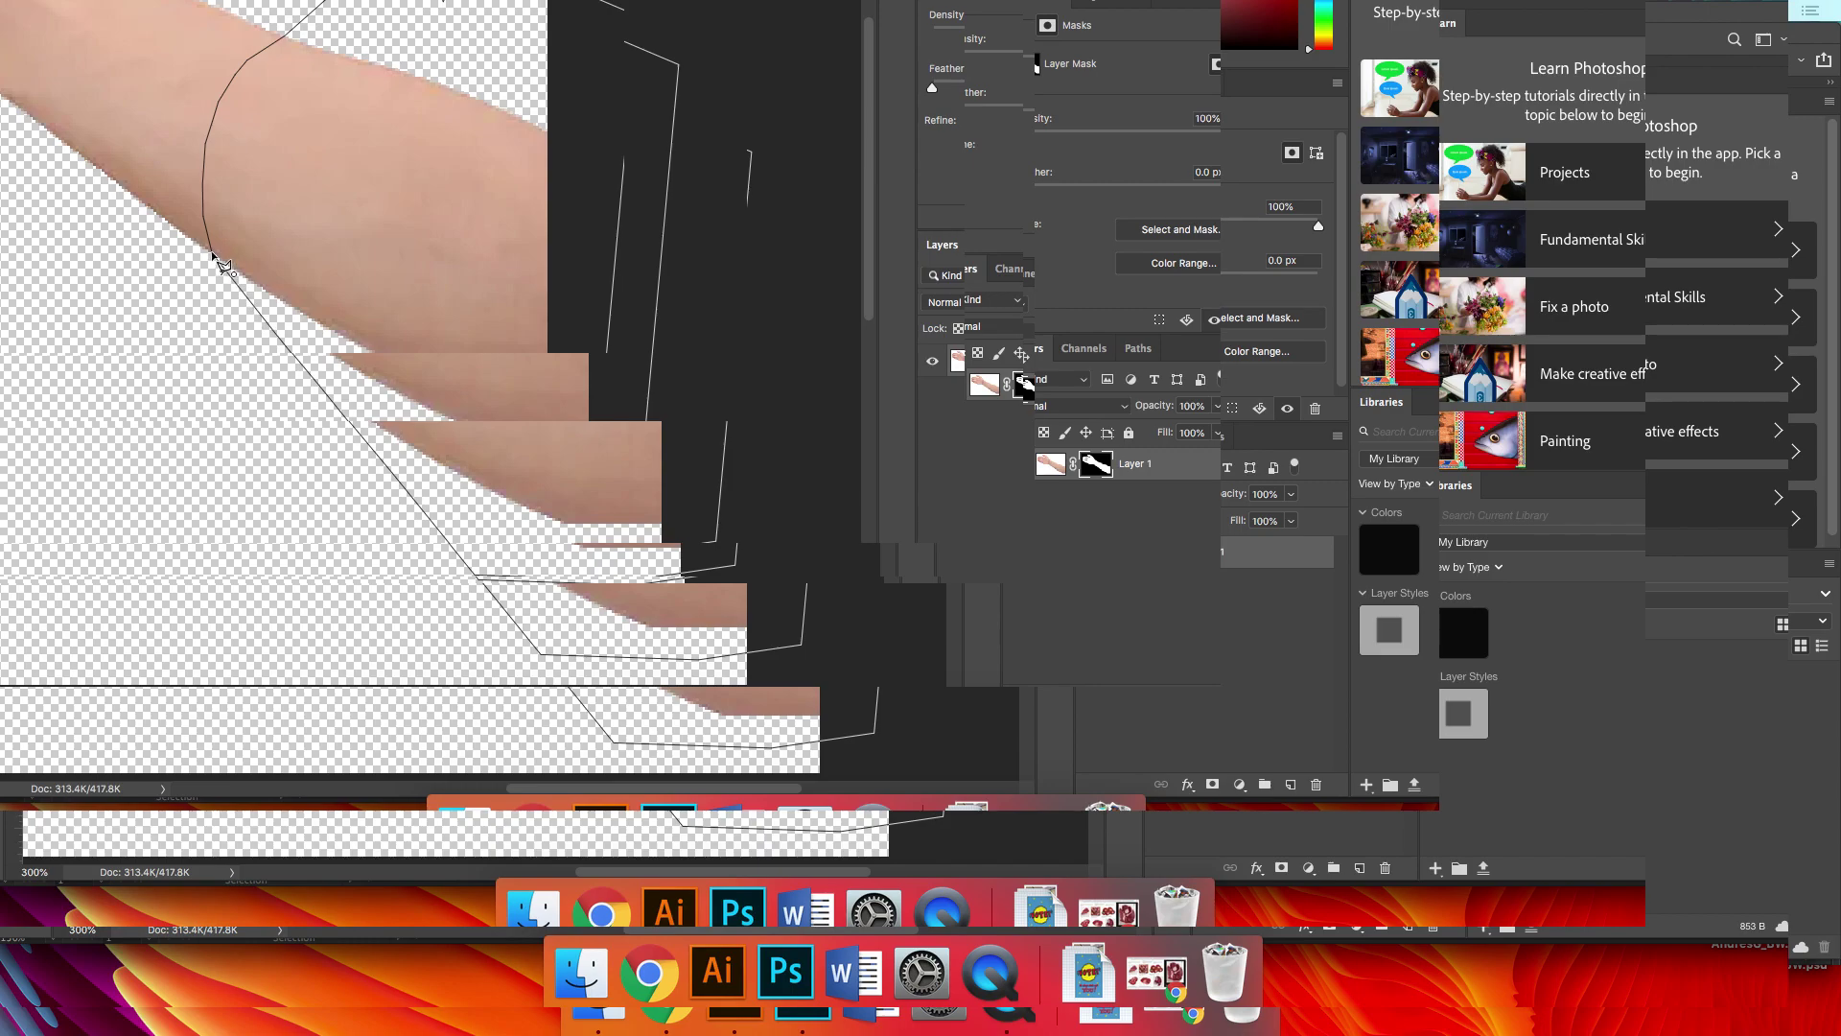
click(223, 267)
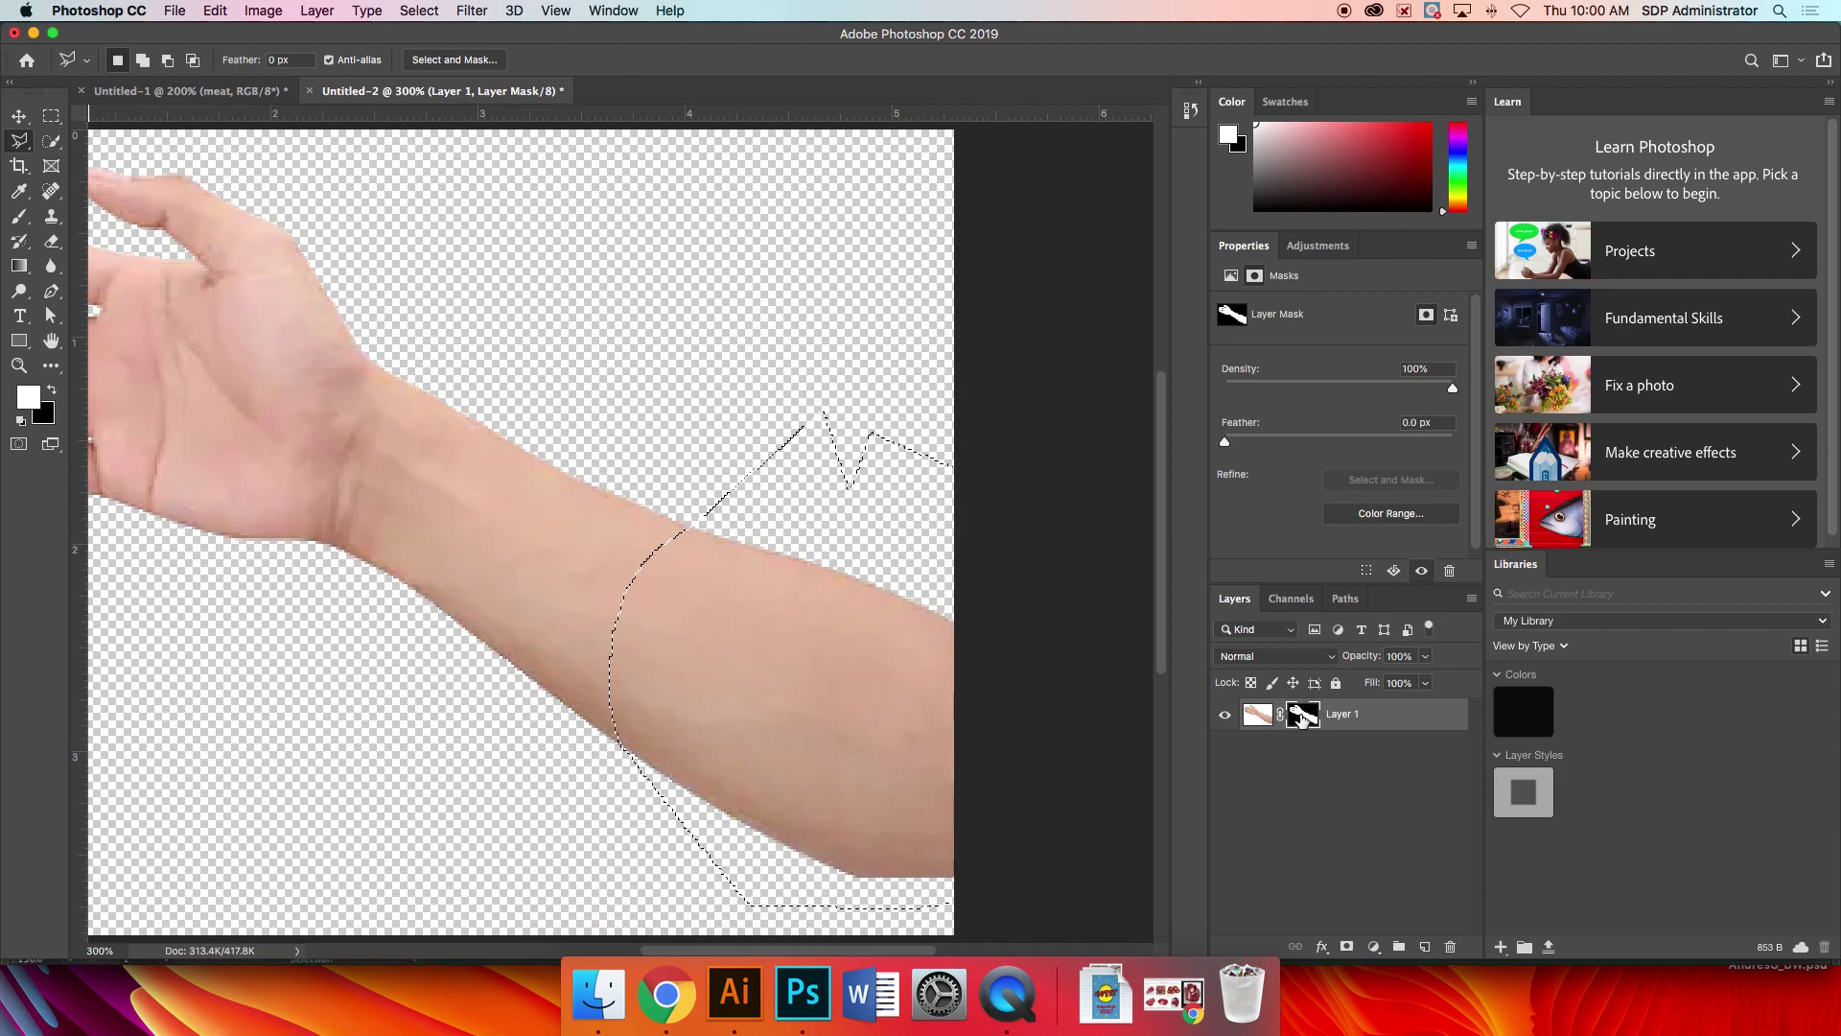
- Fill the selected area of the arm's layer mask with black at 100% opacity in Normal mode
click(226, 9)
click(276, 317)
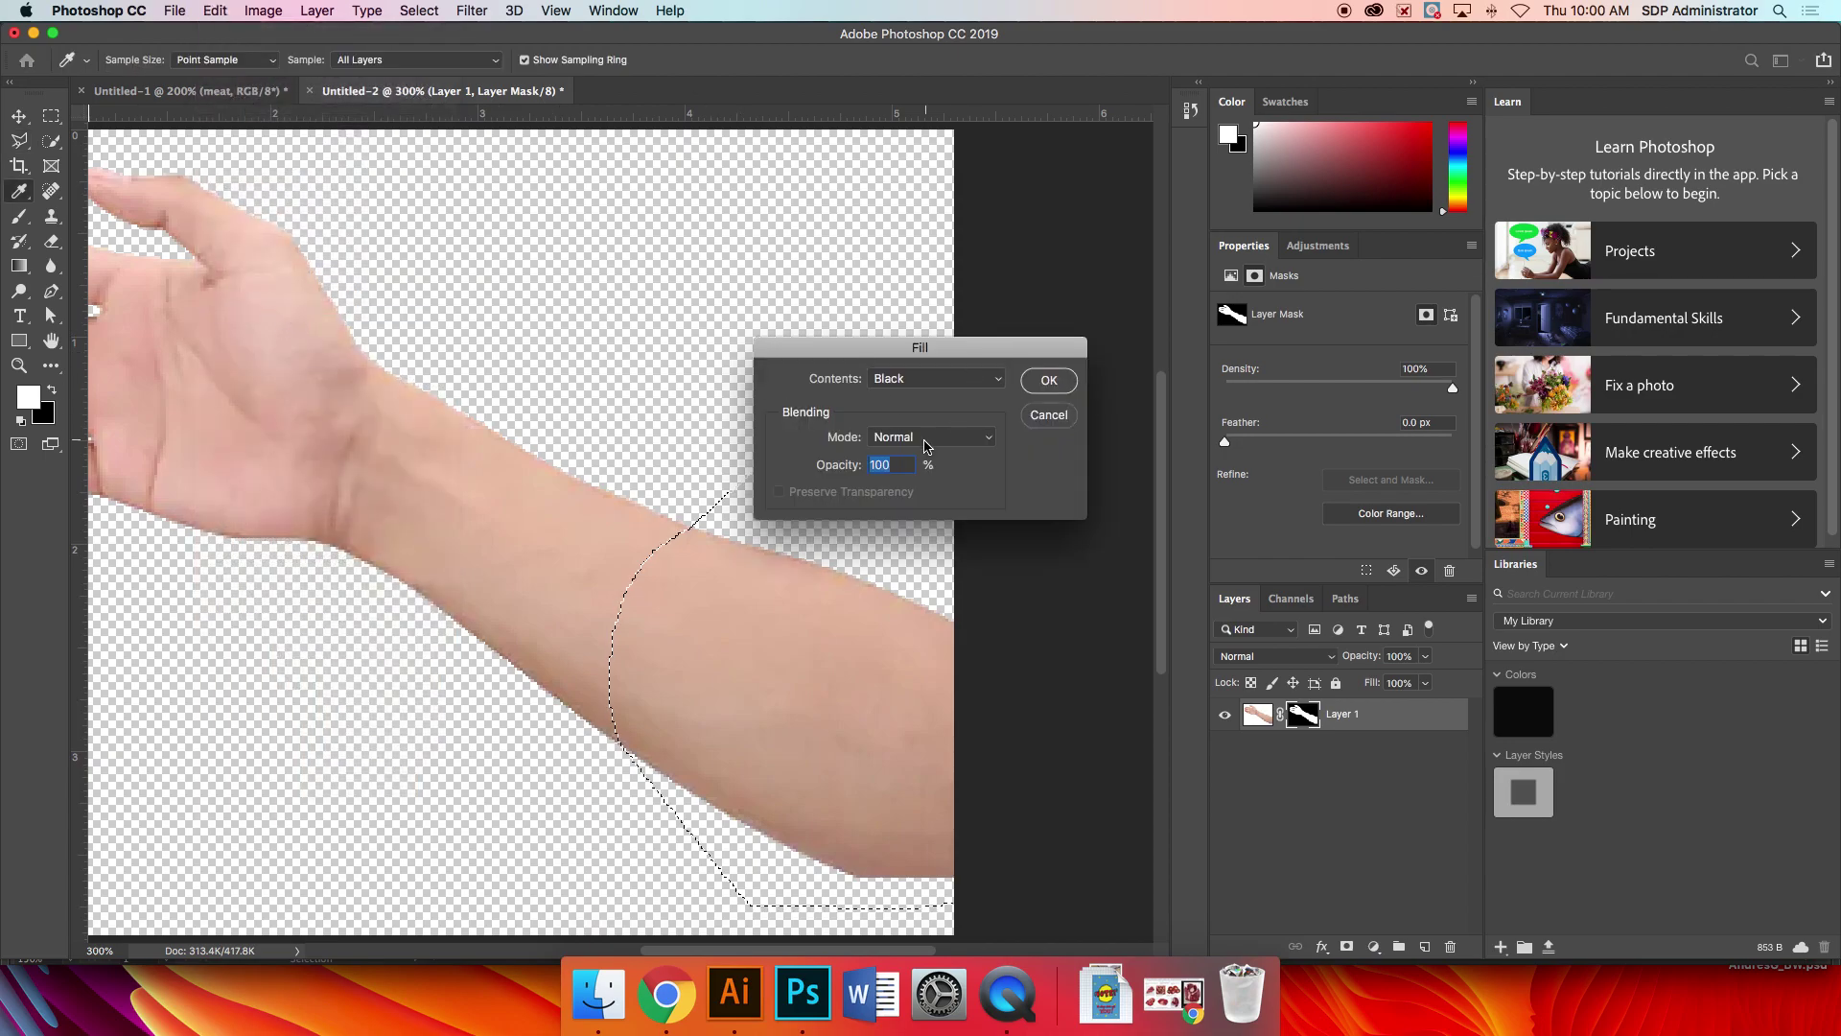
click(1056, 381)
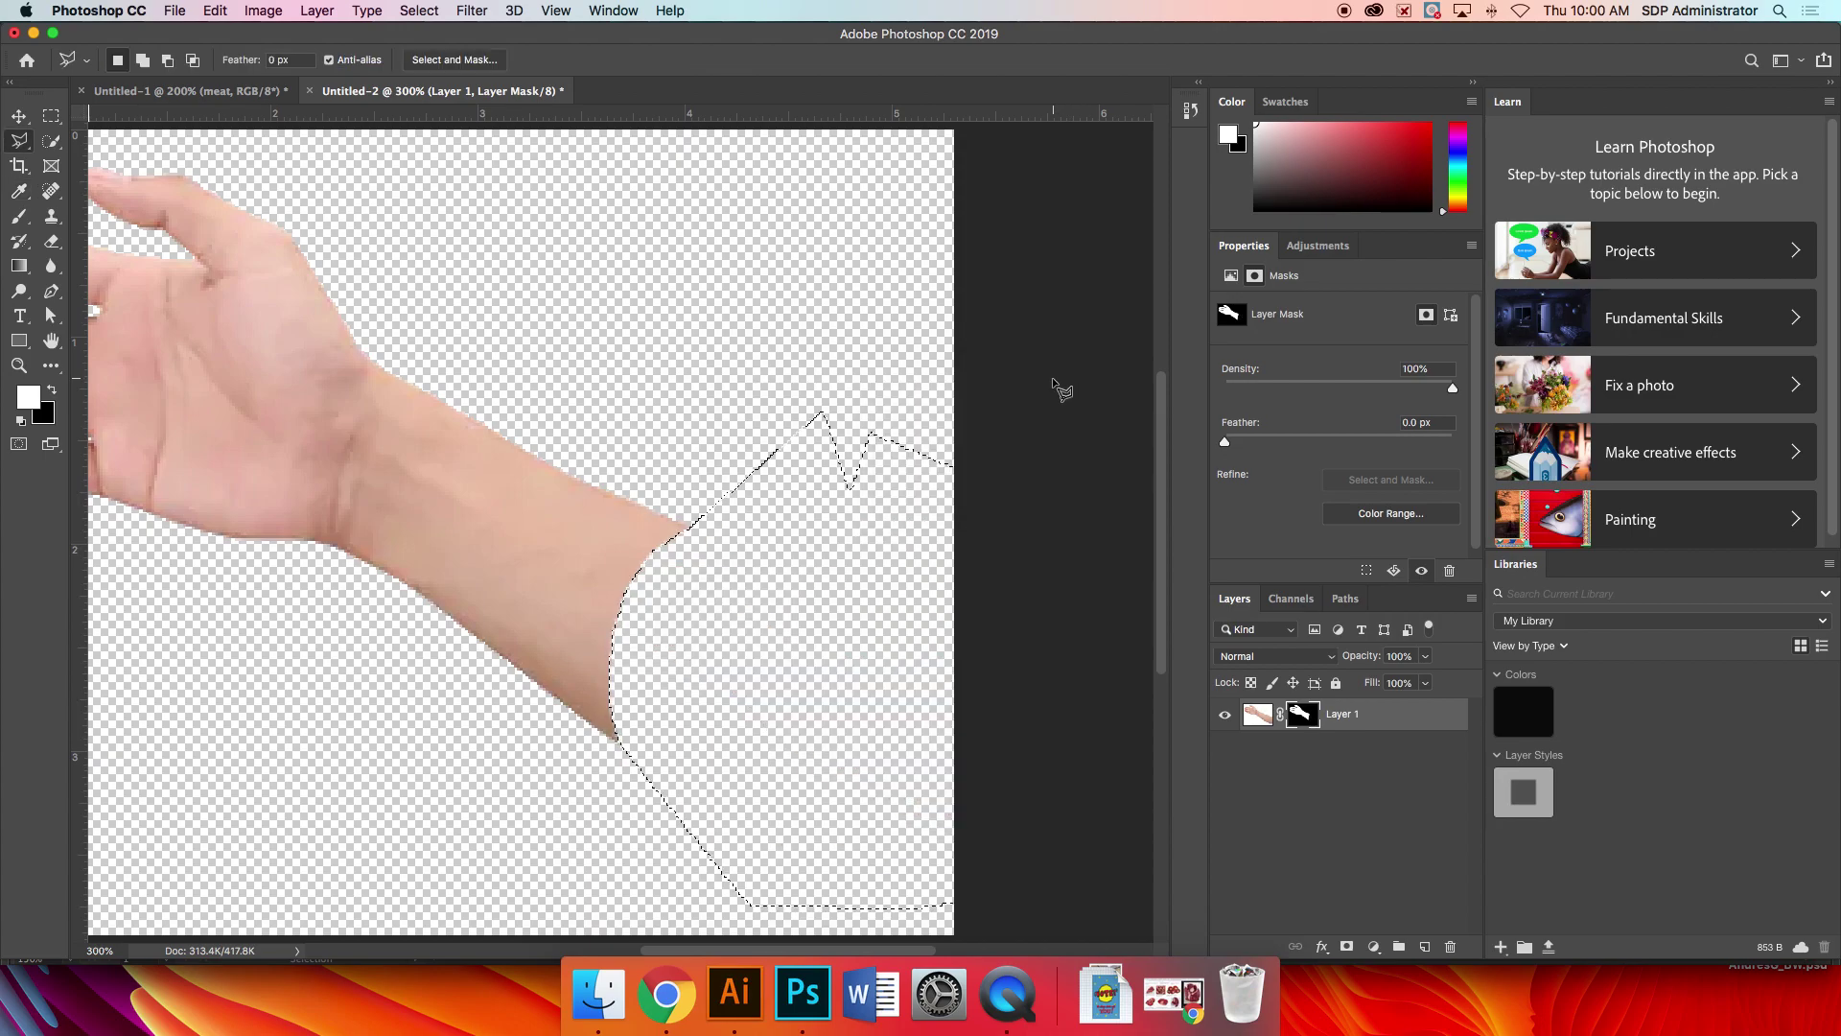
- Switch to Chrome and search Google Images for "meat with bone"
click(666, 995)
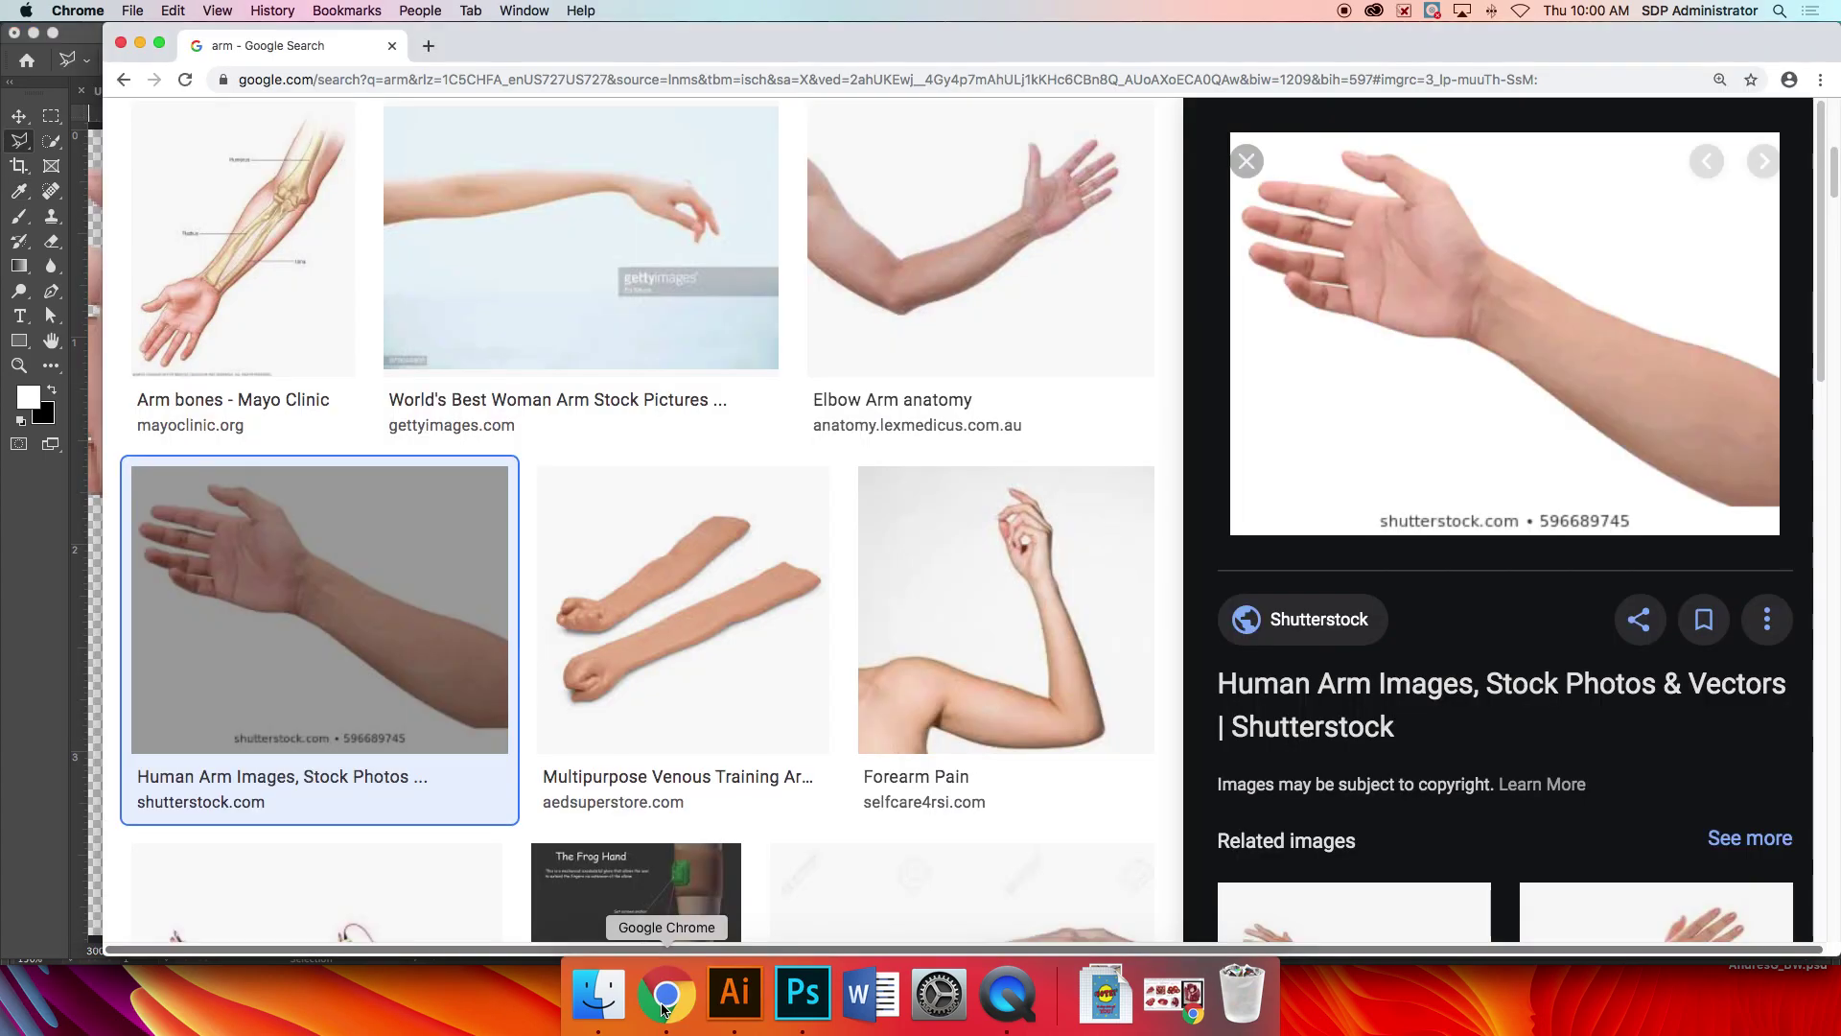
scroll(614, 461, up, 10)
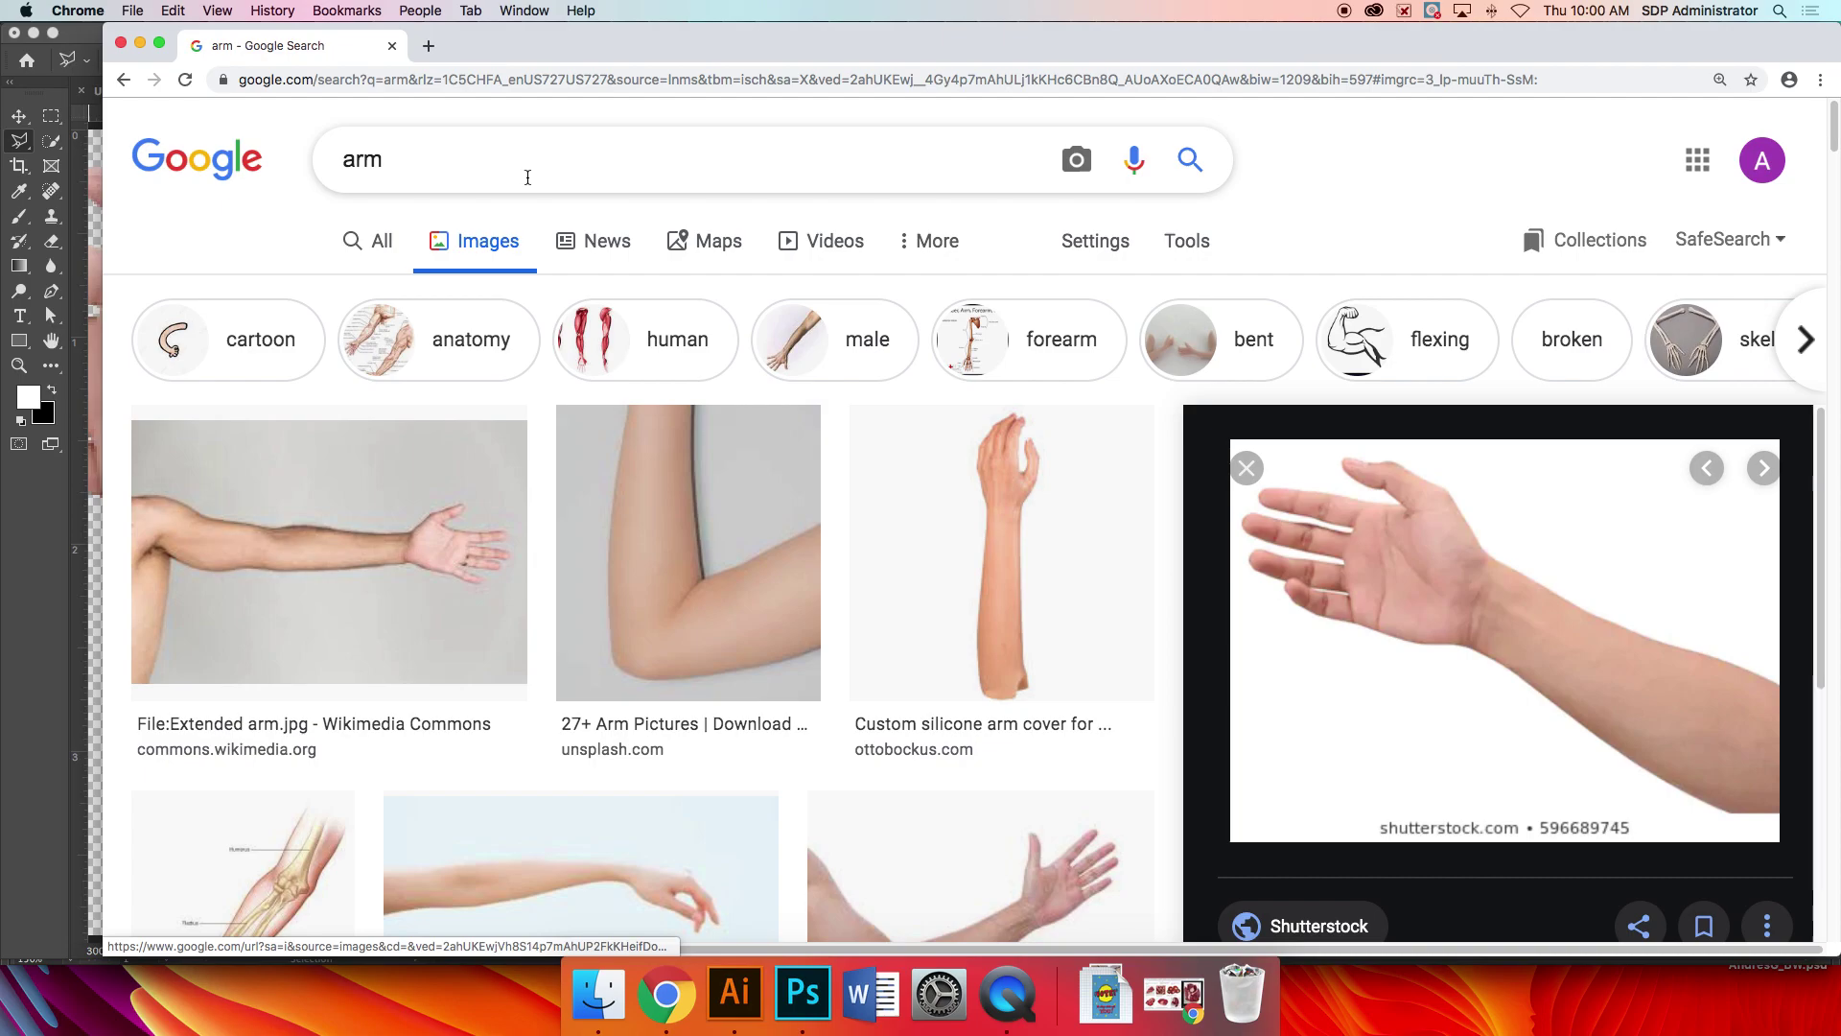
double_click(528, 178)
text(mea)
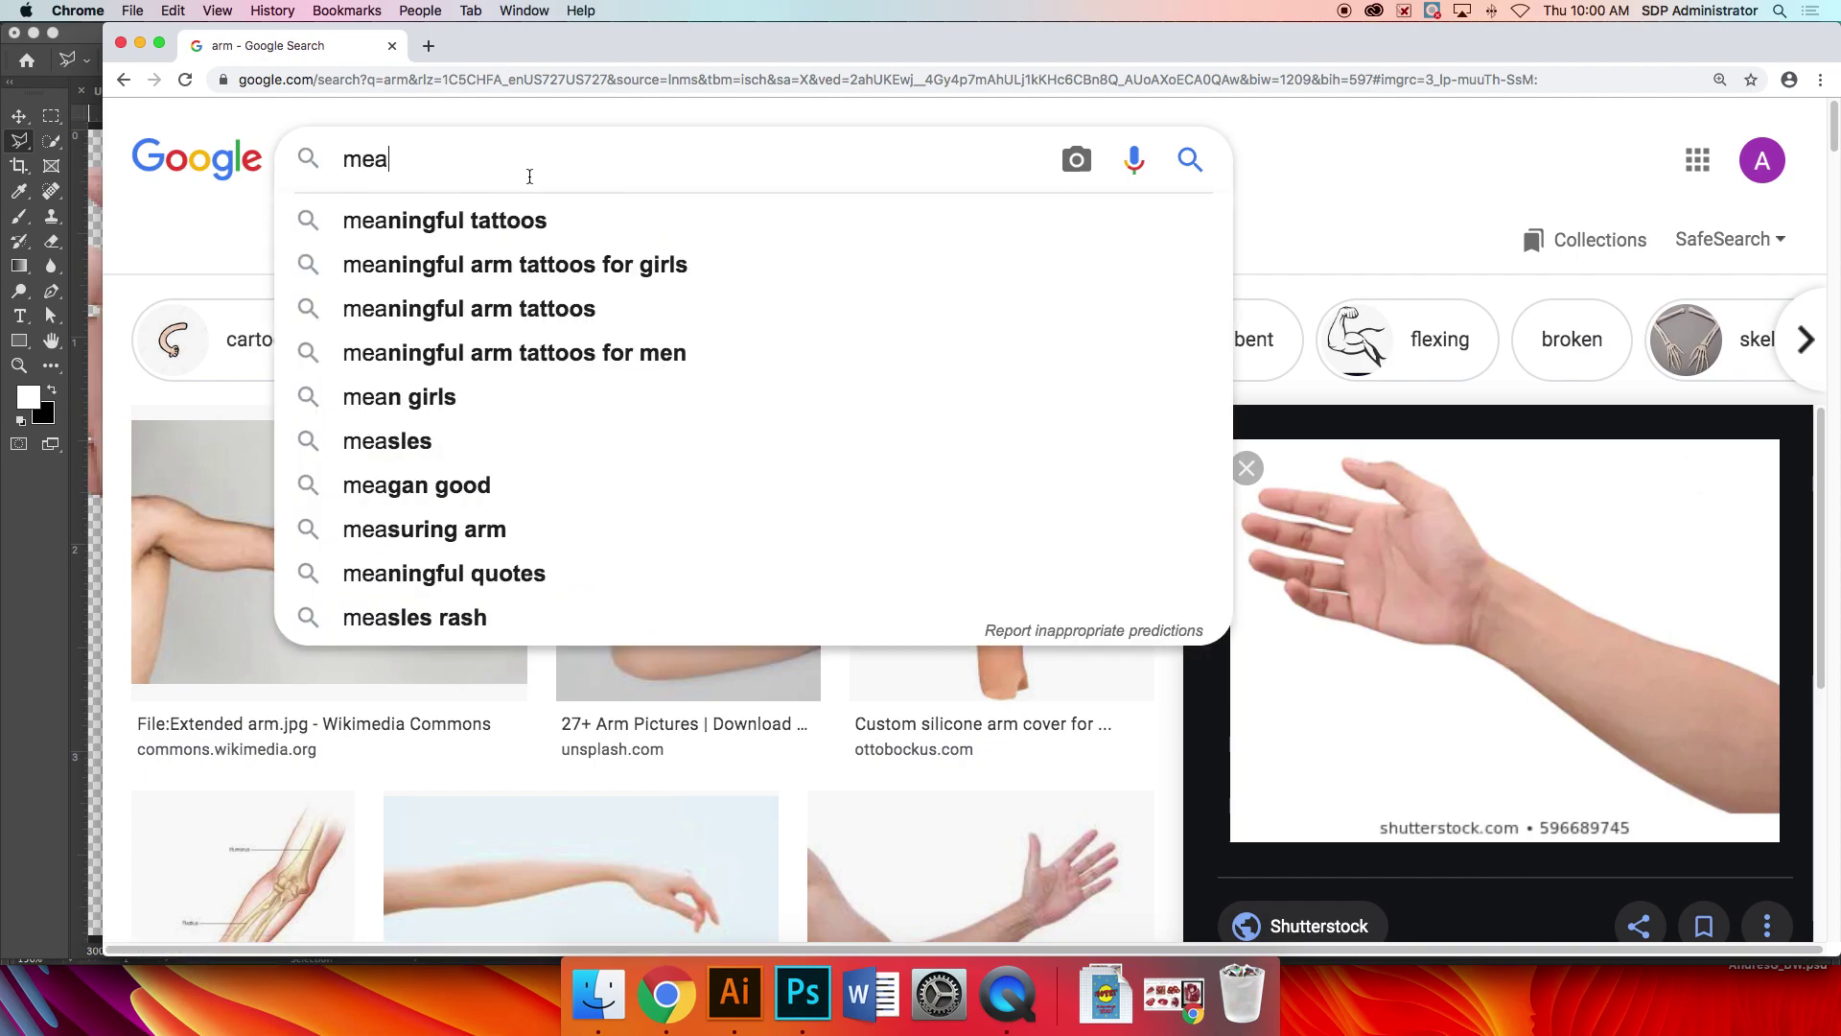
text(t with bone)
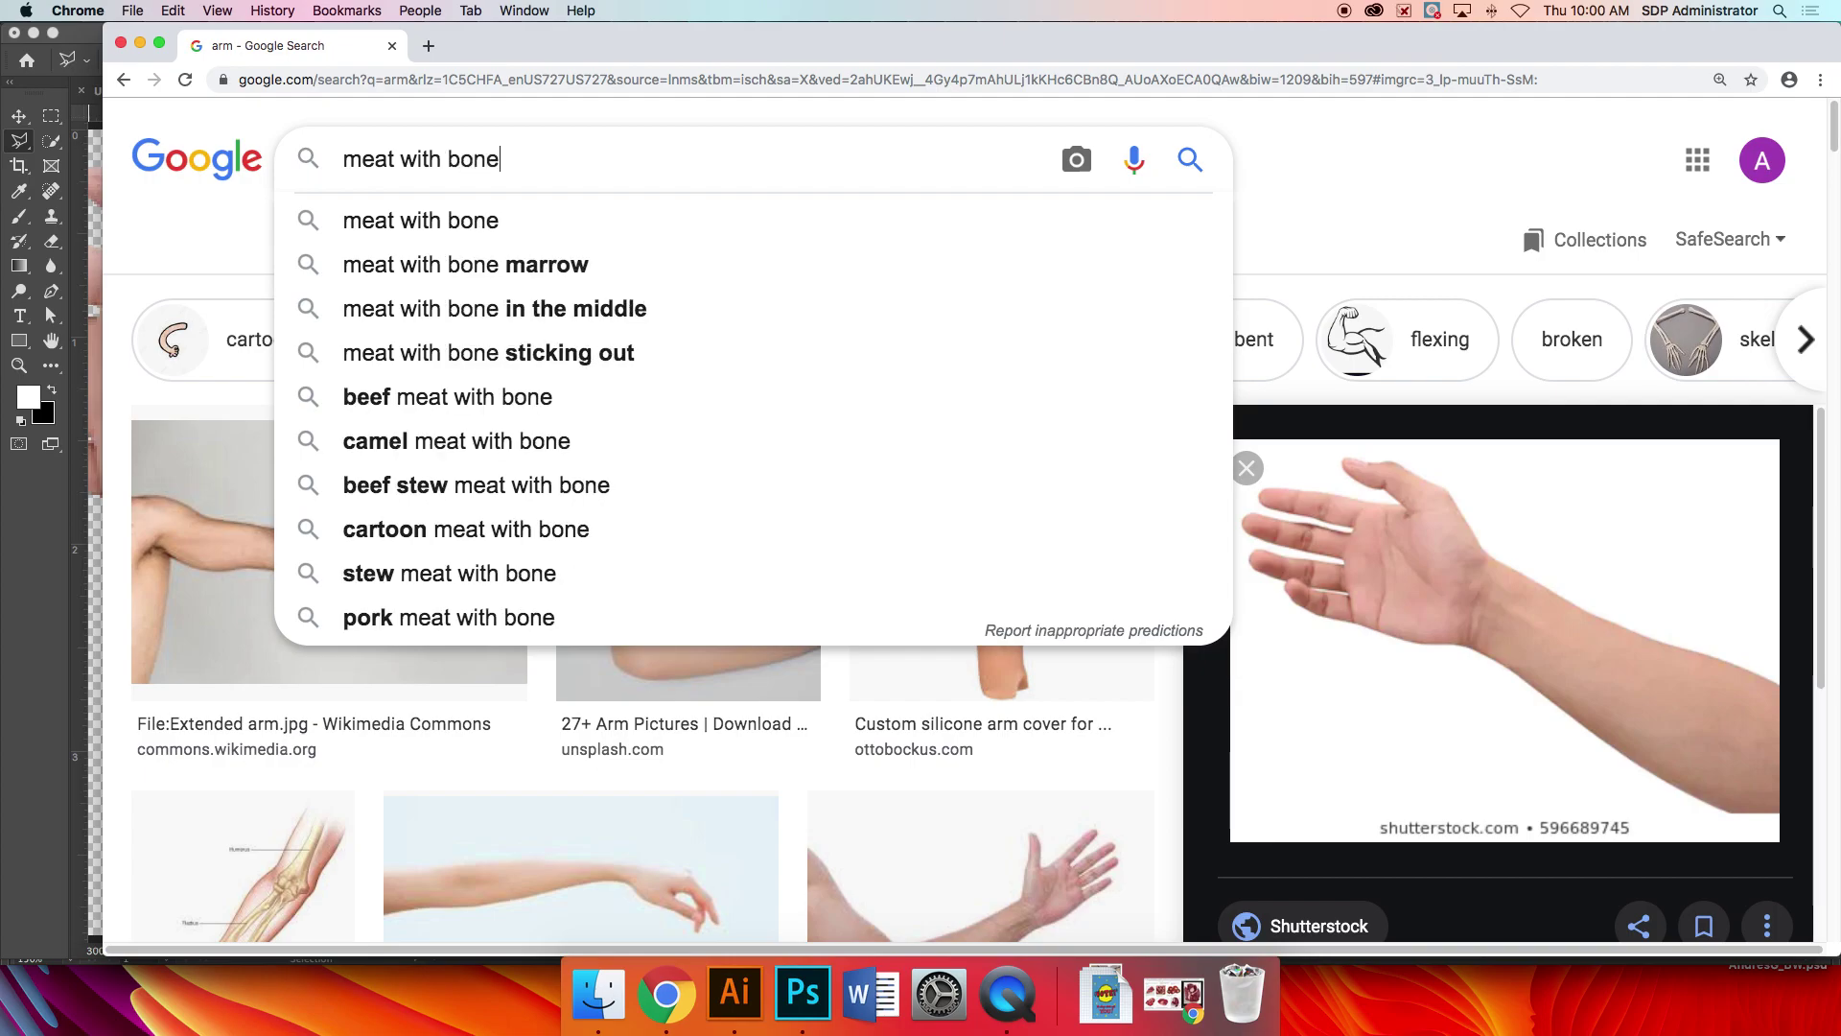
key(Return)
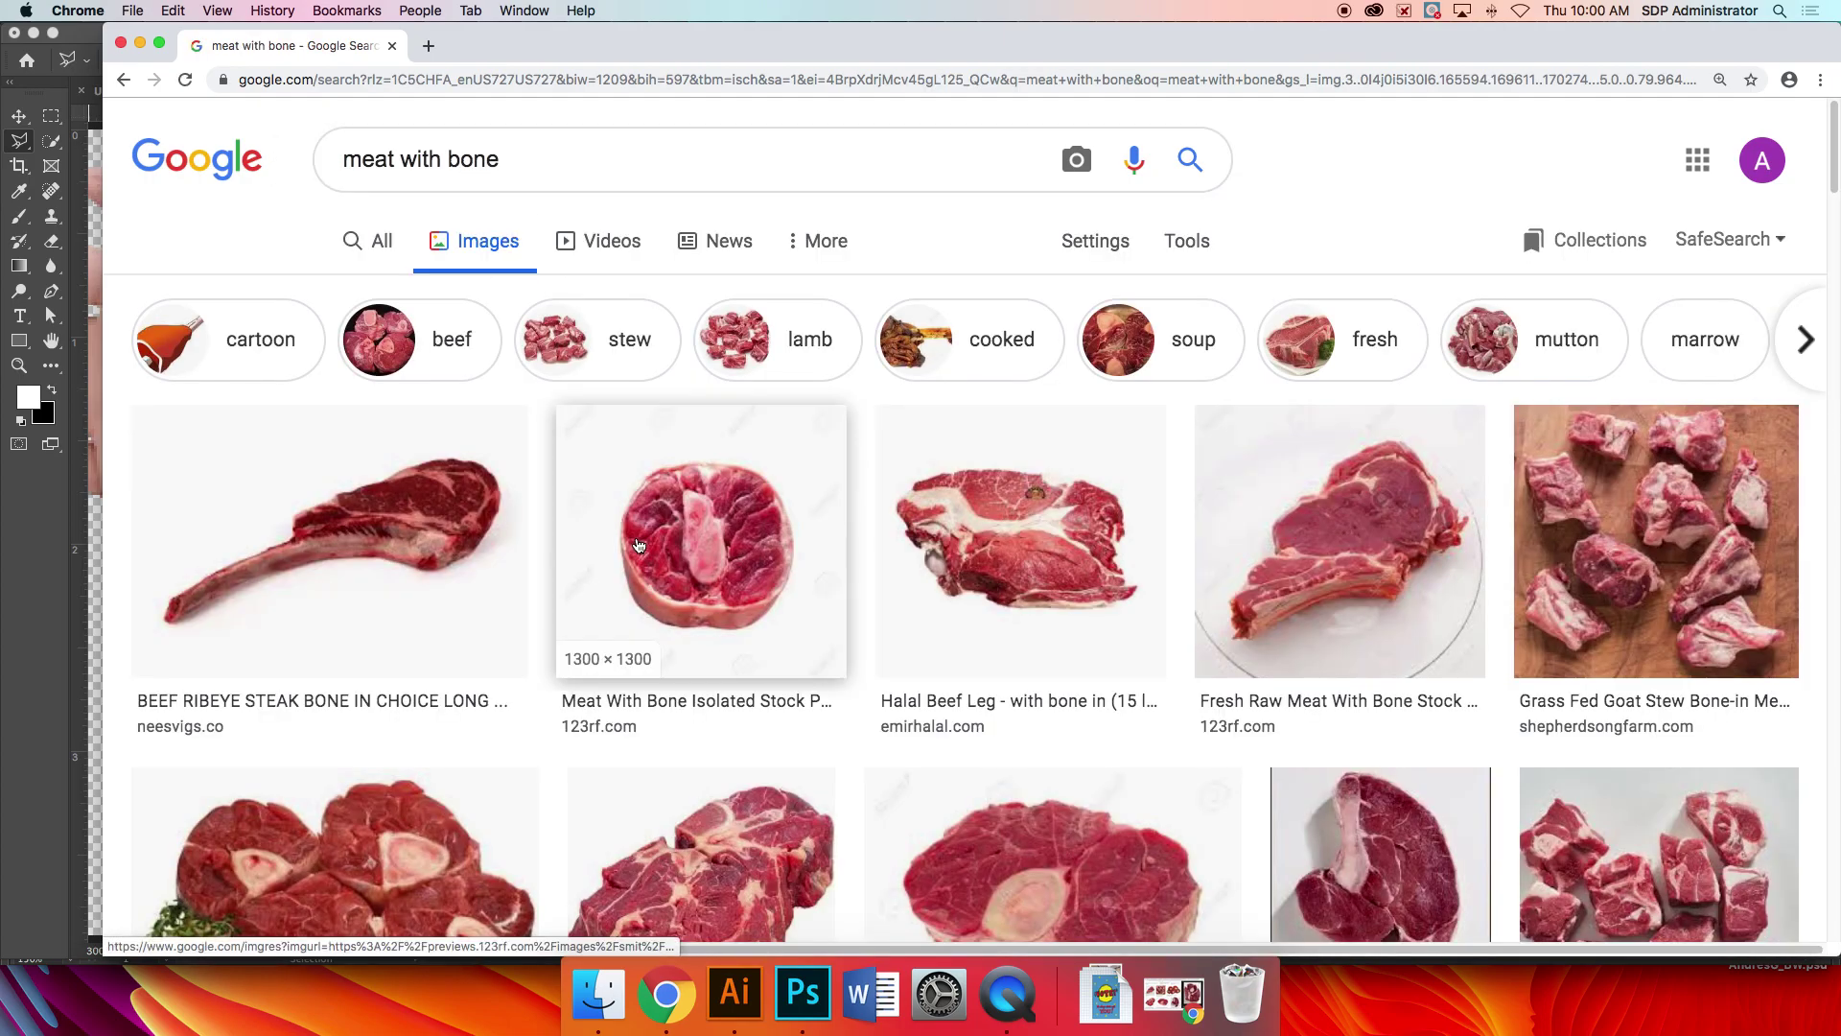
- Open the Round Bone-in Arm Roast picture from Heffron Farms in the image results and copy the image
scroll(682, 566, down, 6)
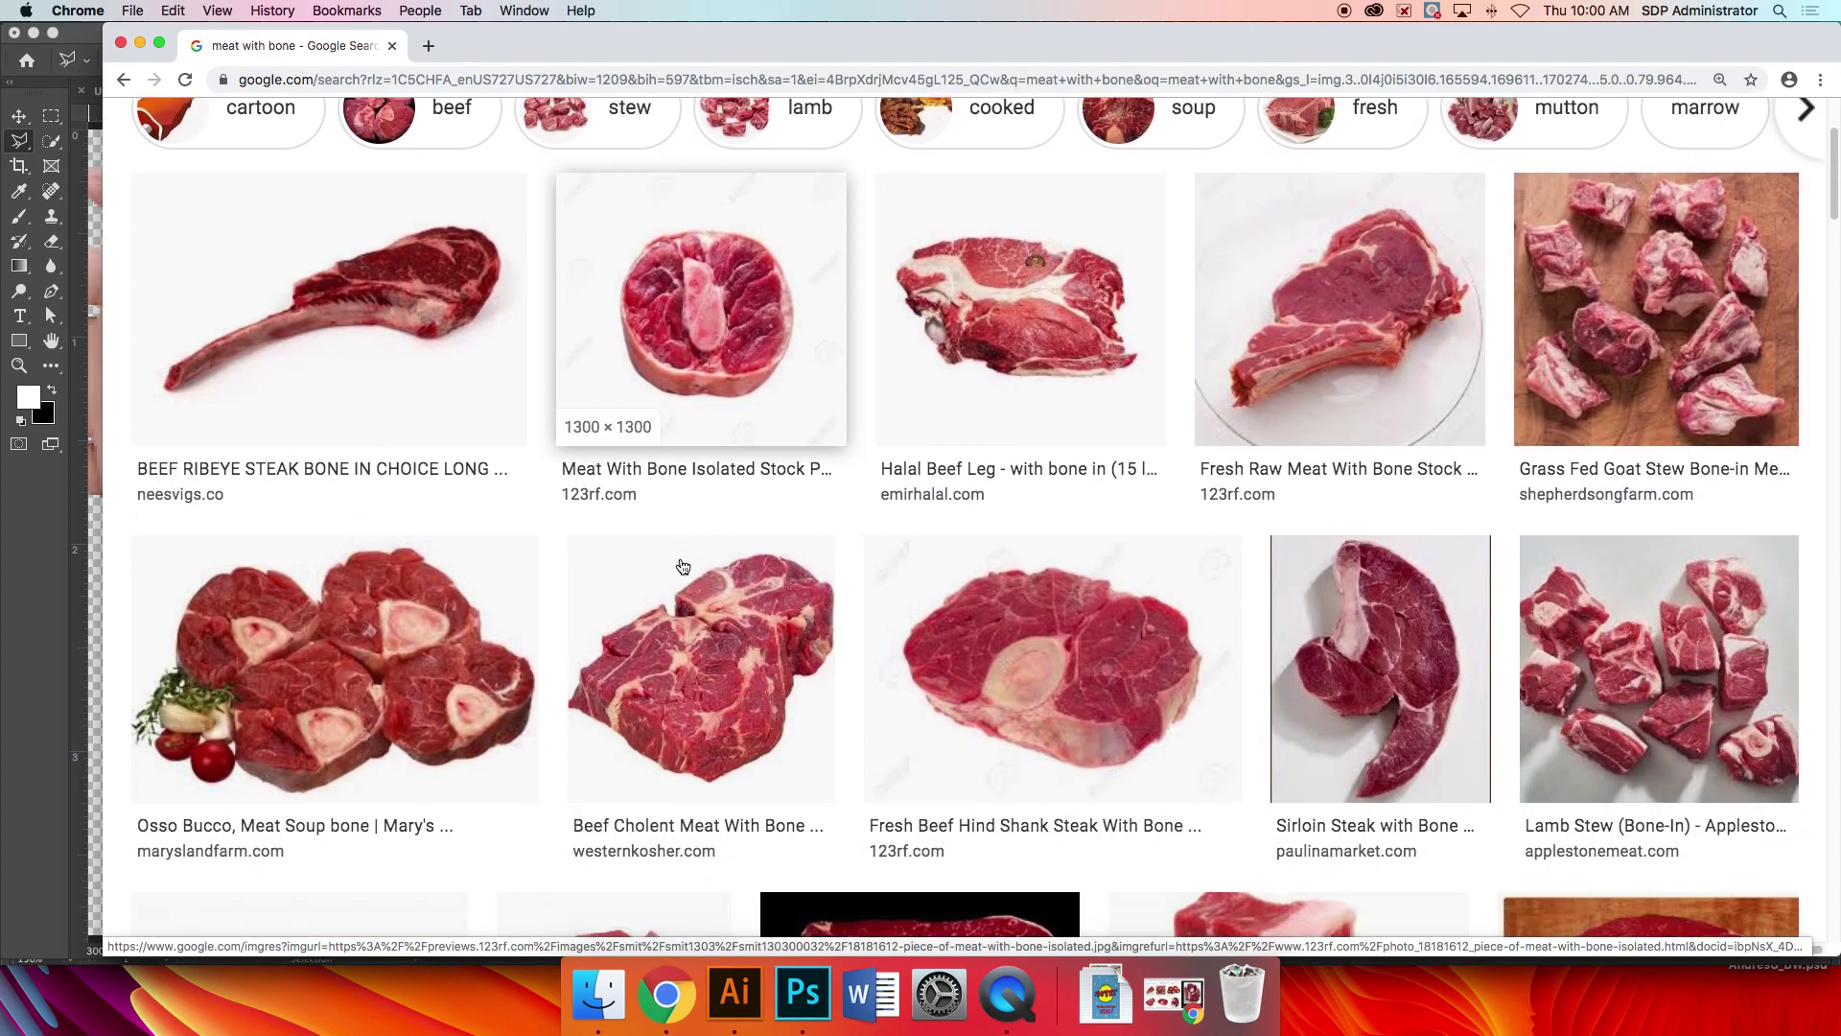
scroll(683, 566, down, 1)
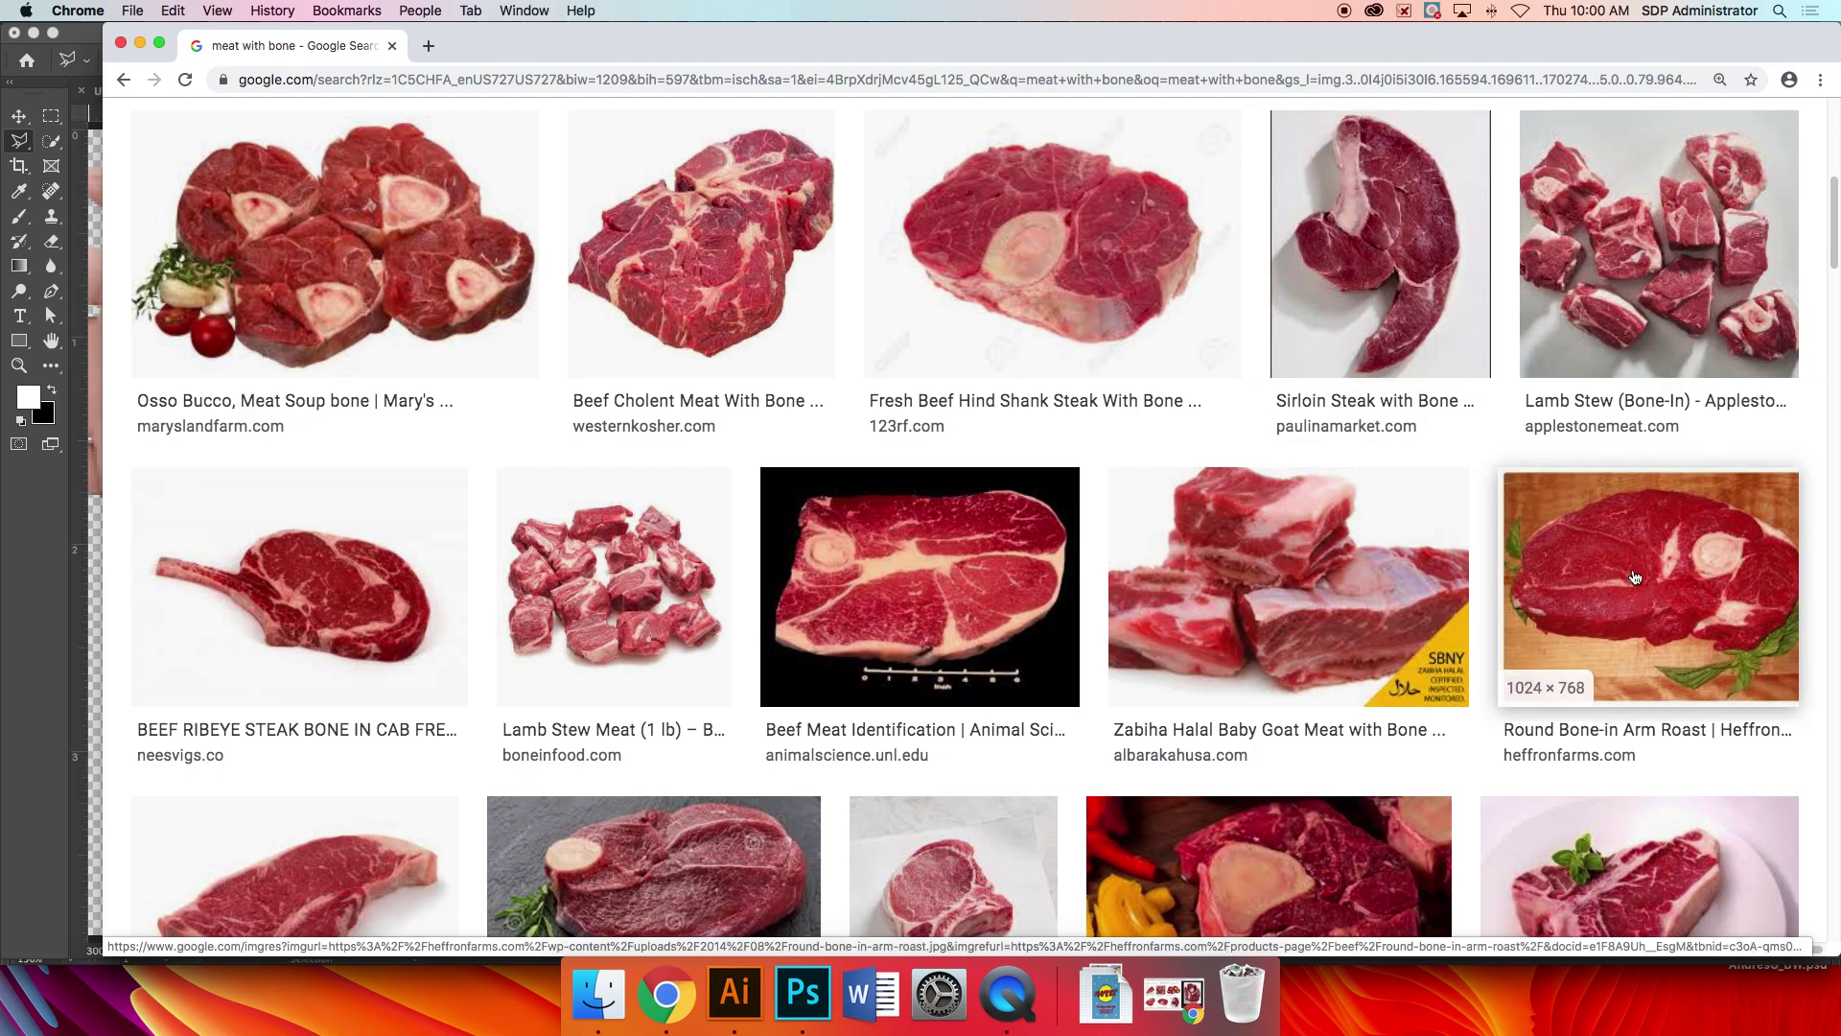
click(1676, 587)
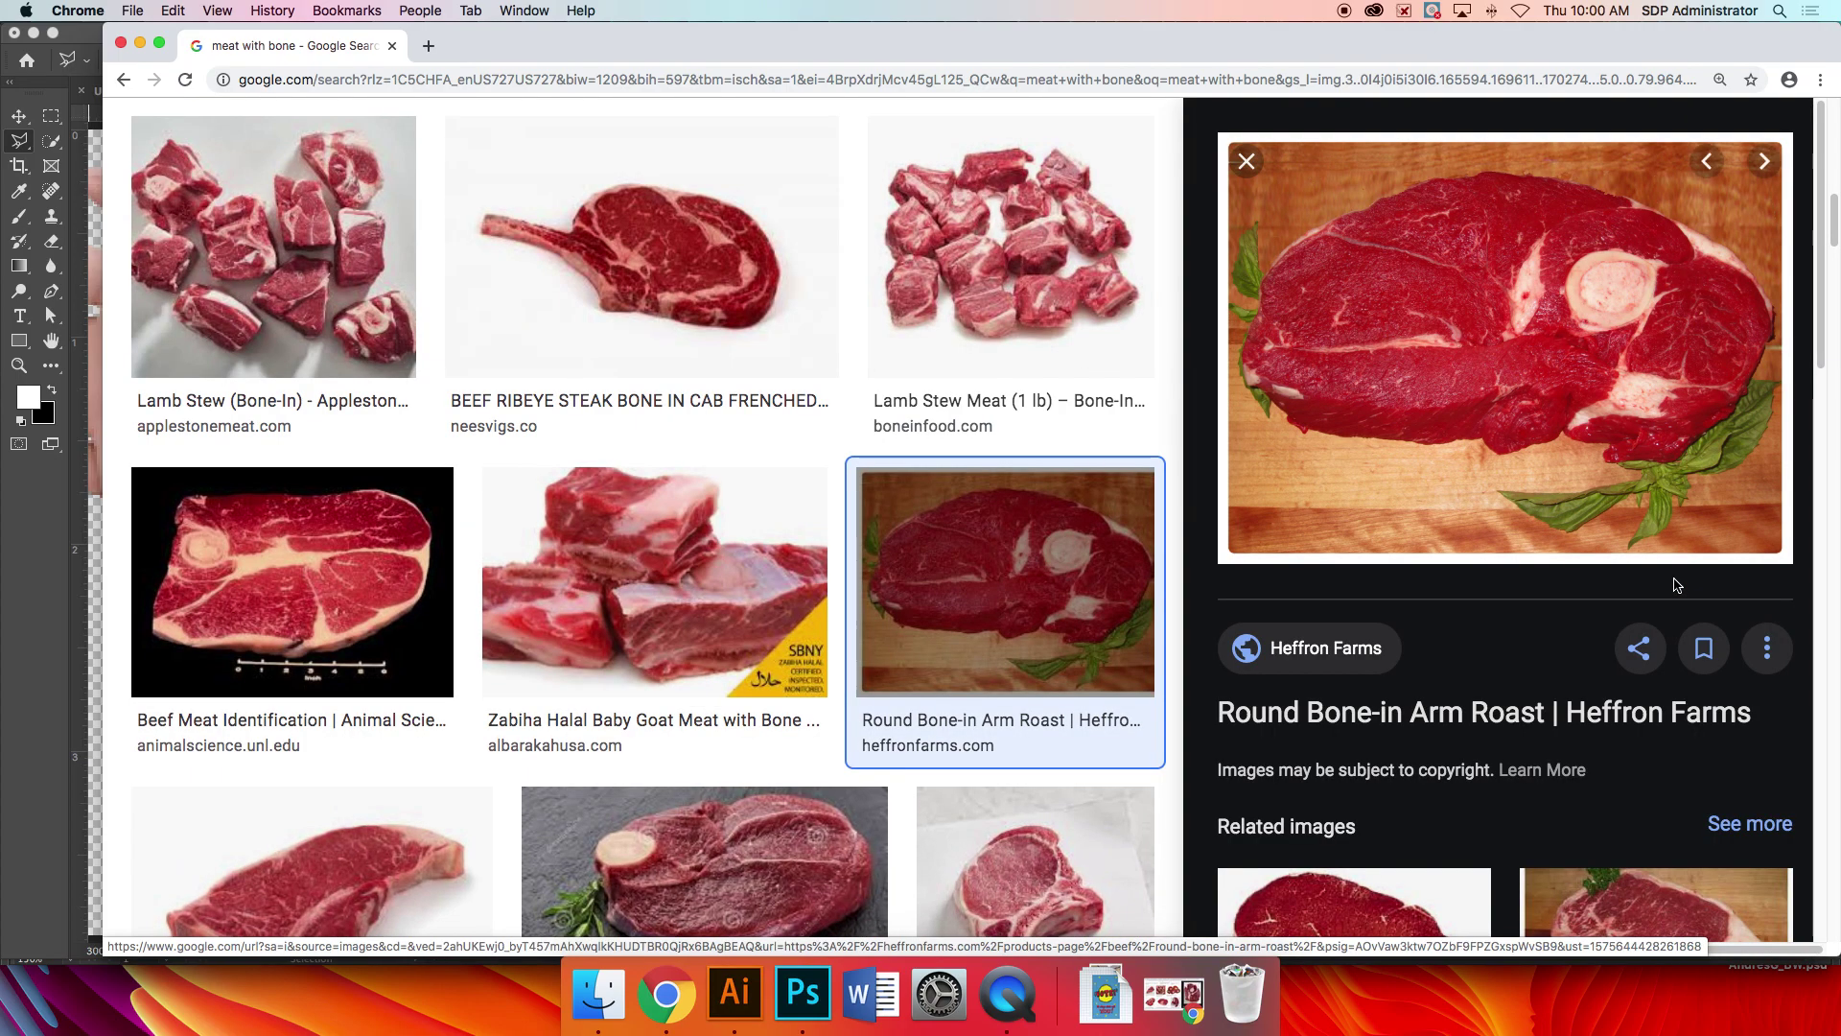
right_click(1543, 273)
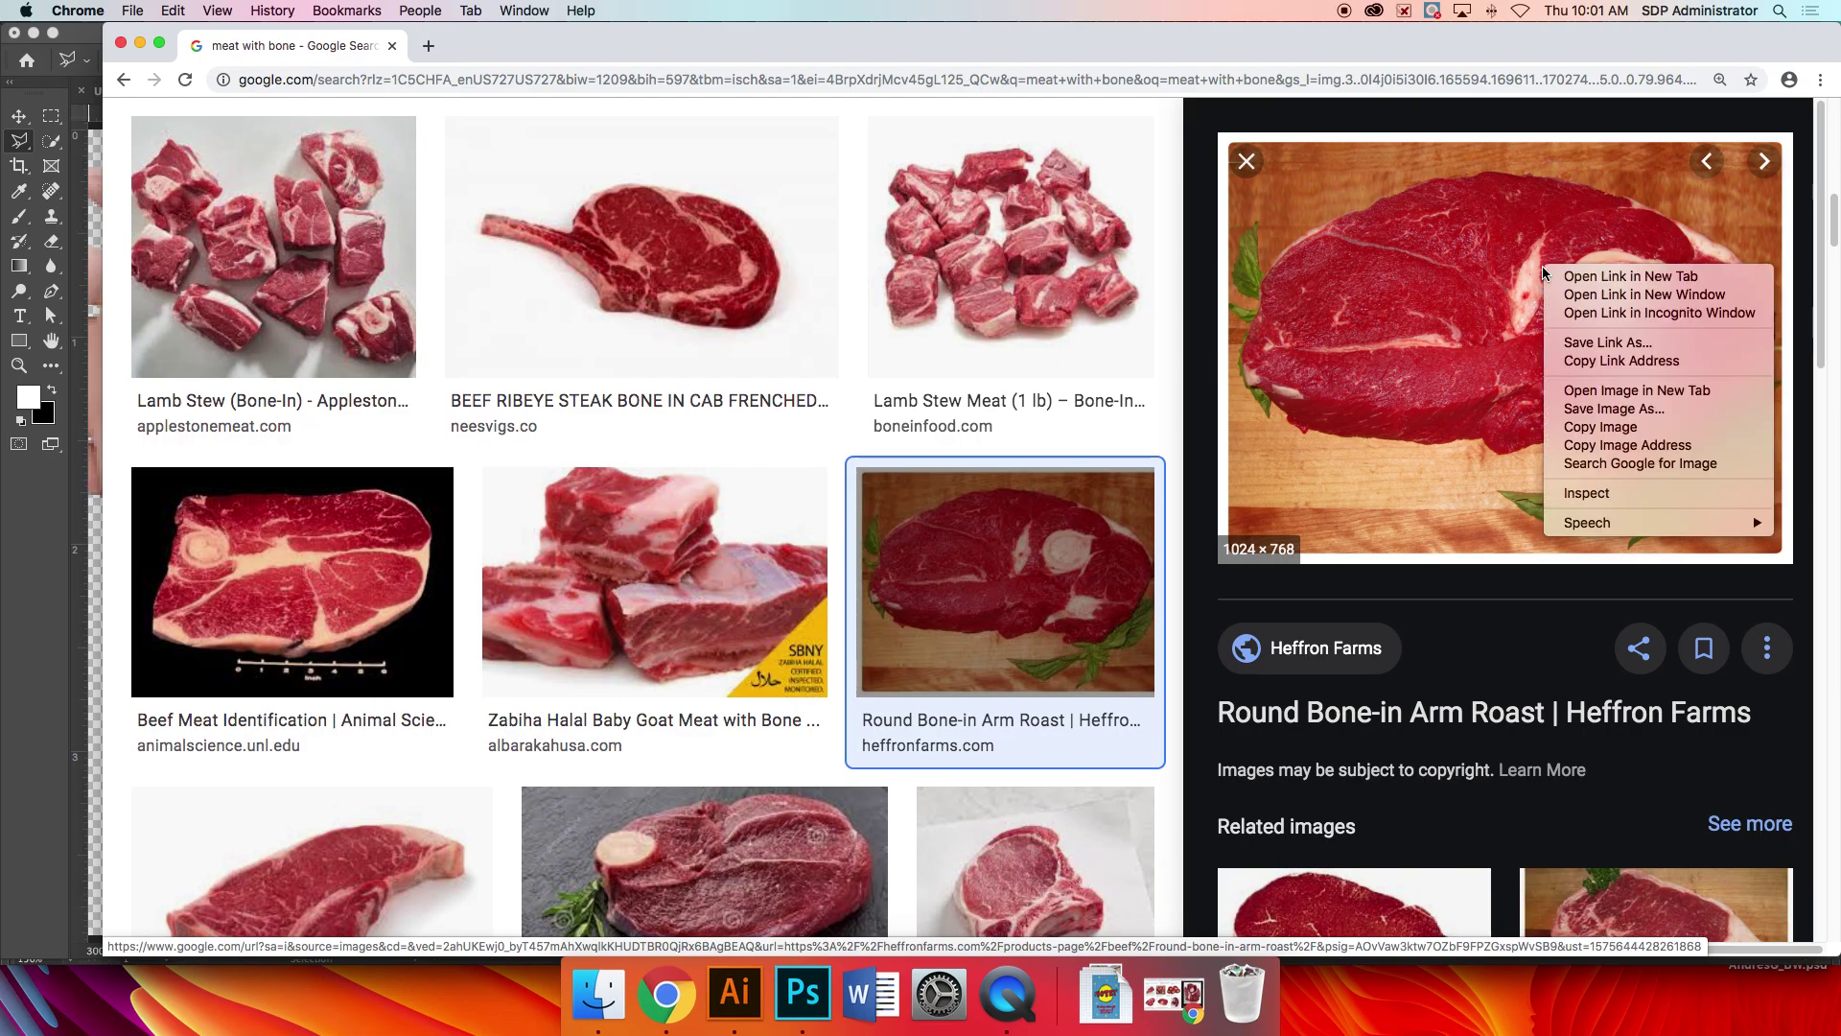
click(1585, 428)
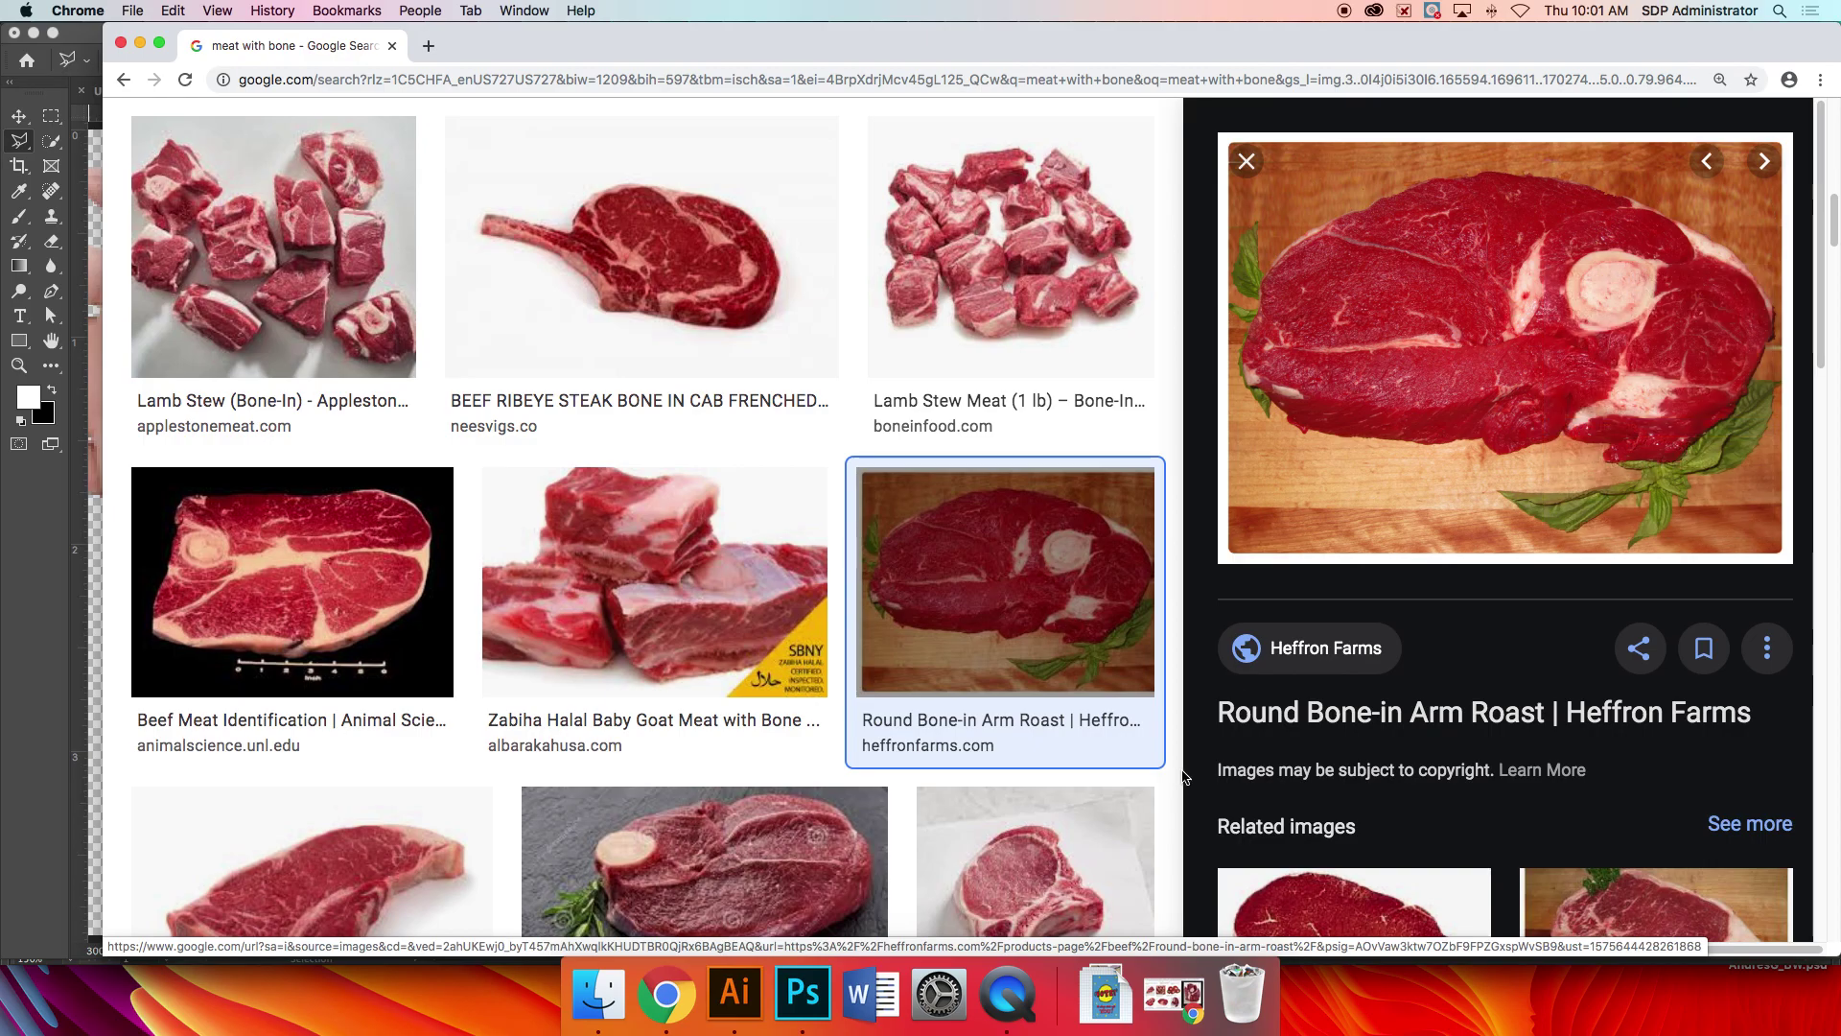
- Switch back to Photoshop and paste the copied meat image as a new layer in the arm document
click(804, 994)
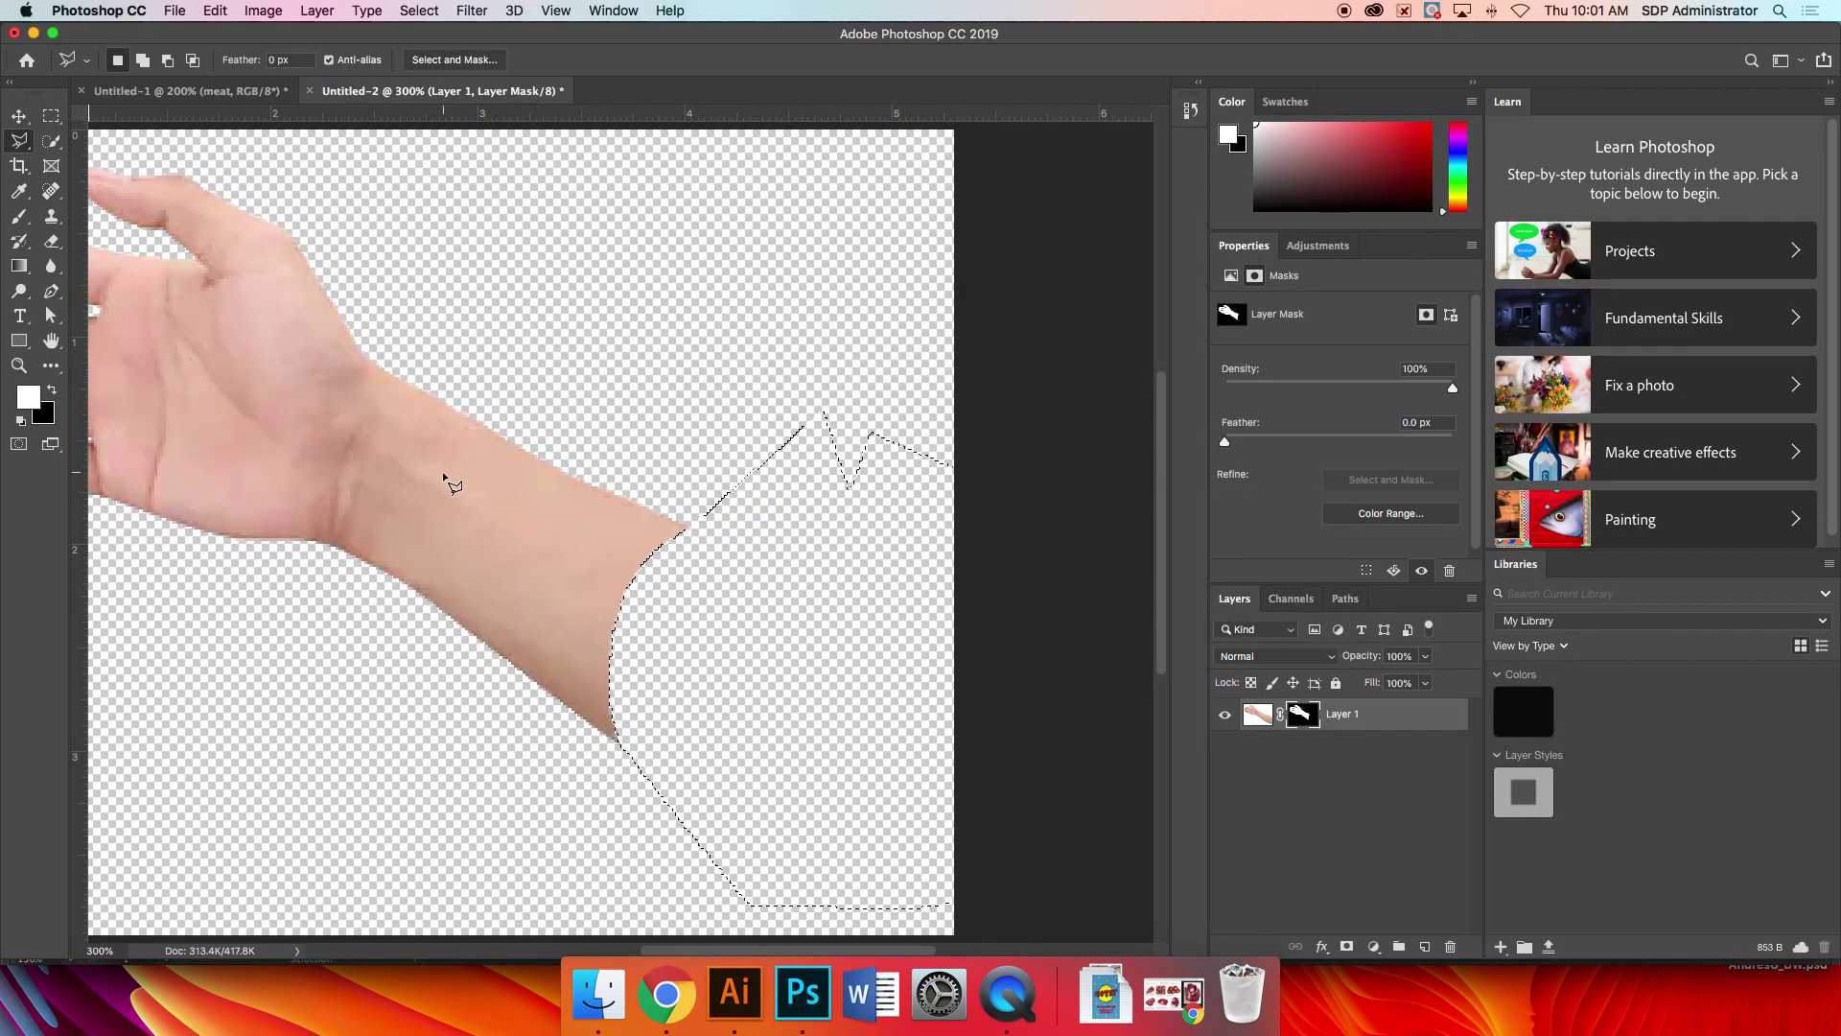
click(215, 11)
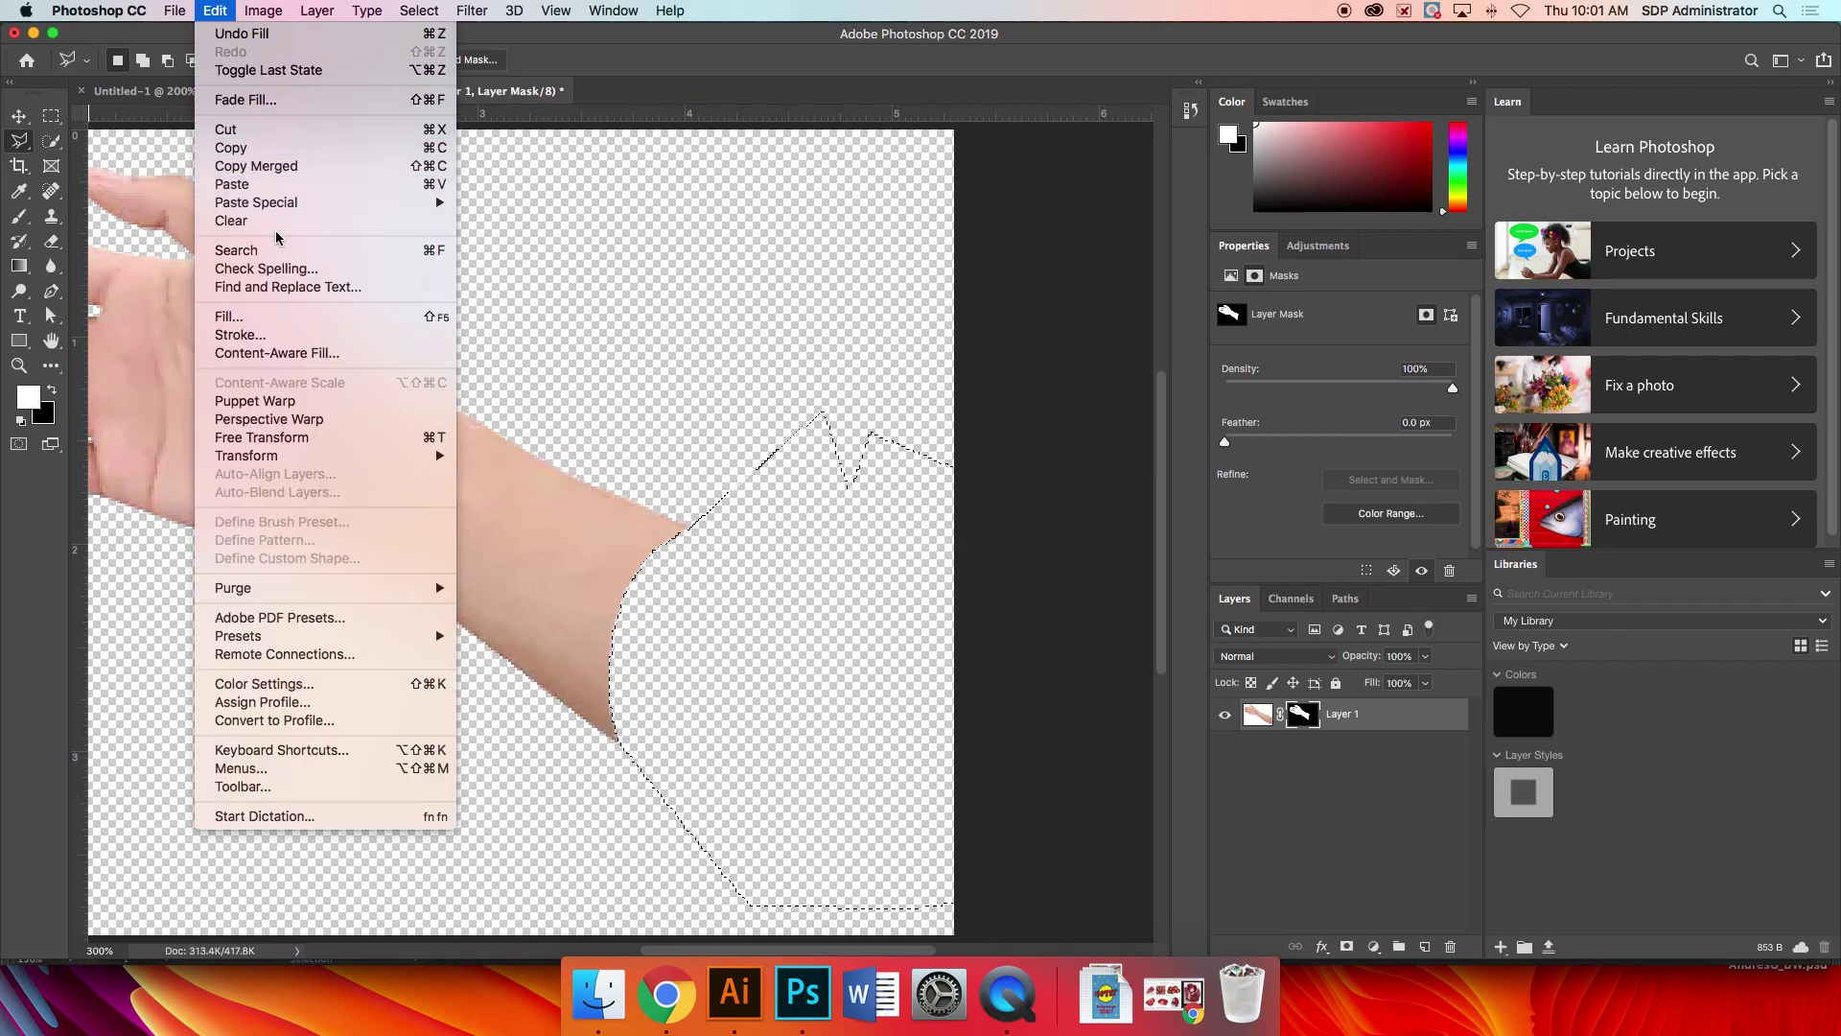
click(261, 184)
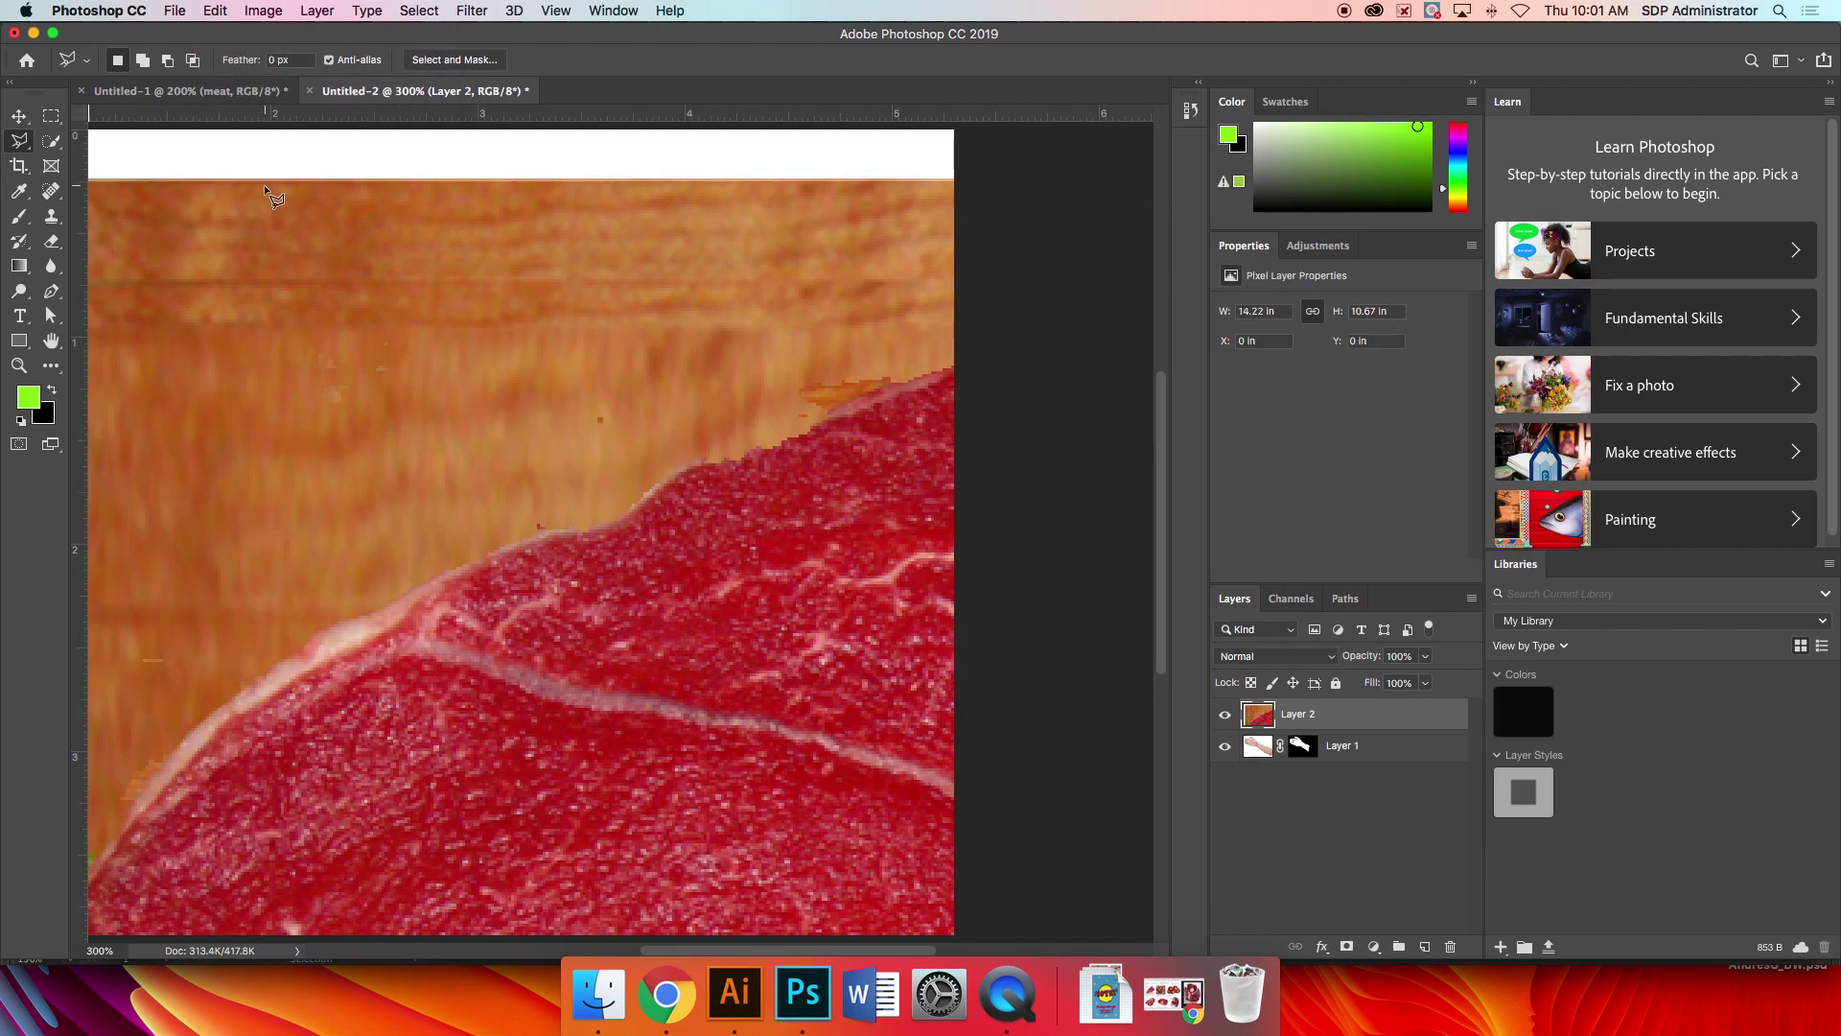
key(super+minus)
key(super+minus)
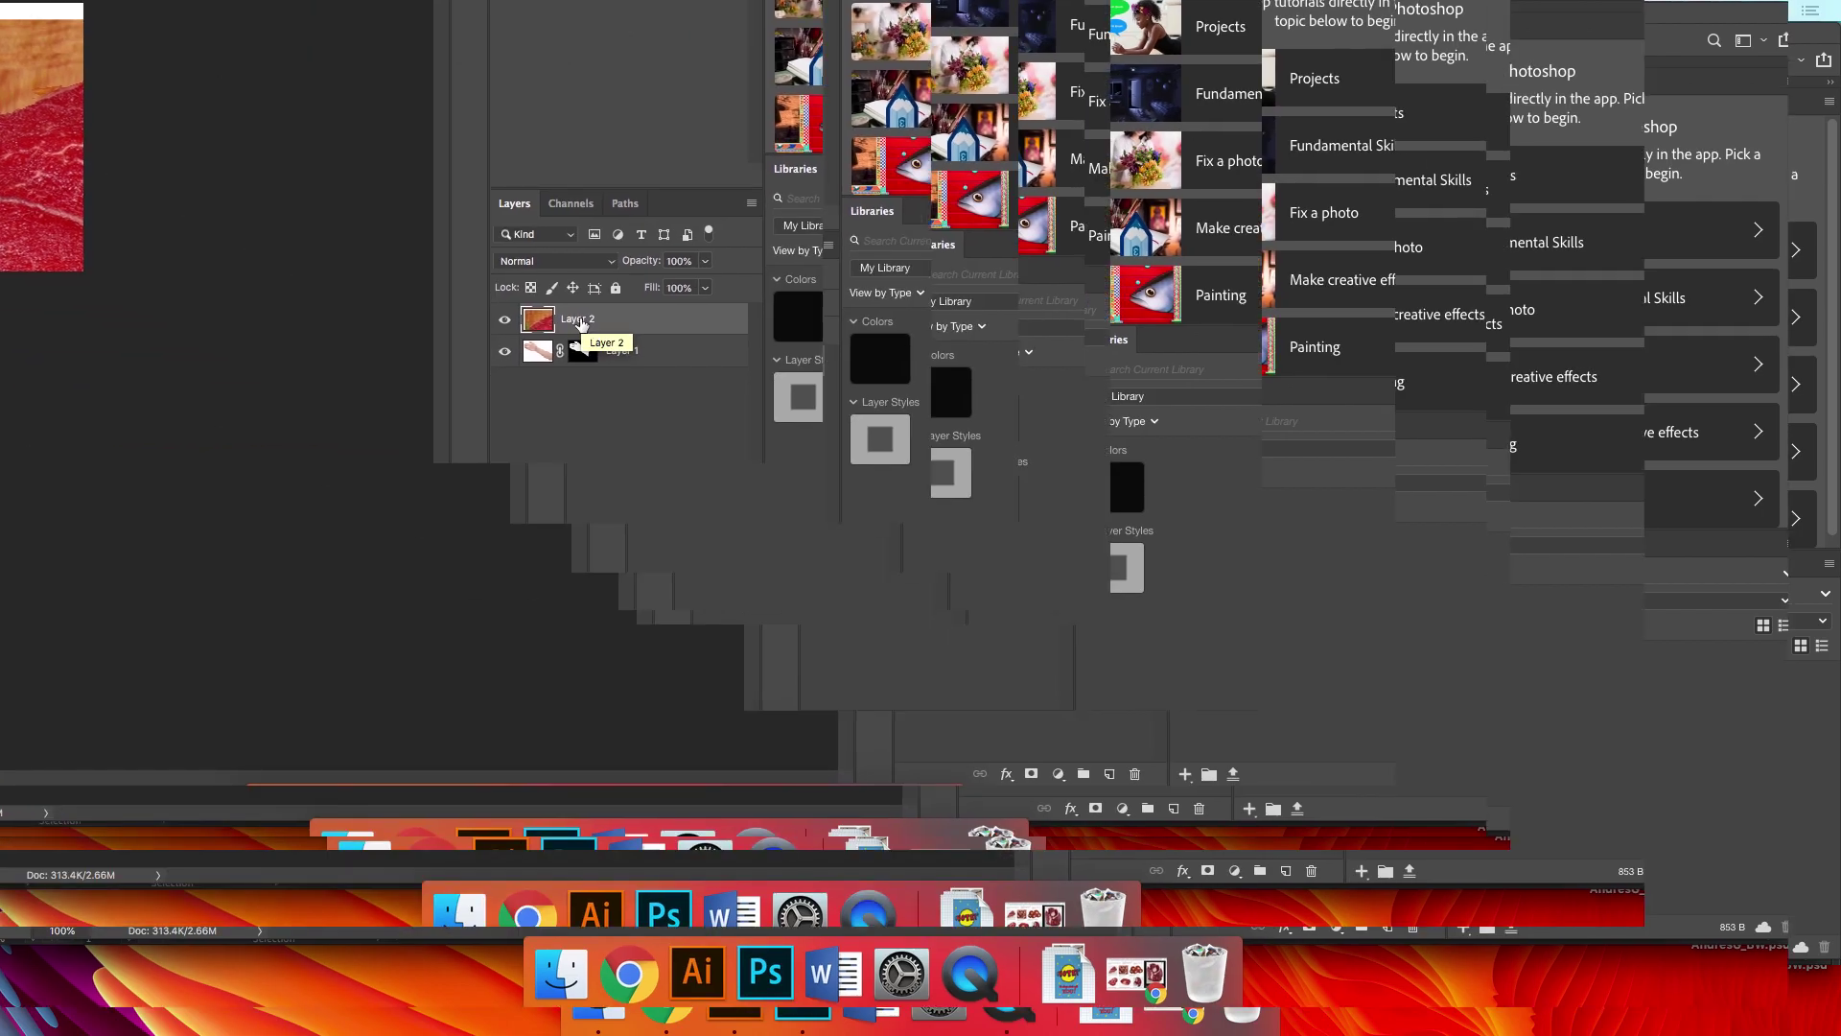
- Rename the pasted layer "meat" and the hand layer "arm", and move the meat layer below the arm layer
double_click(580, 319)
text(meat)
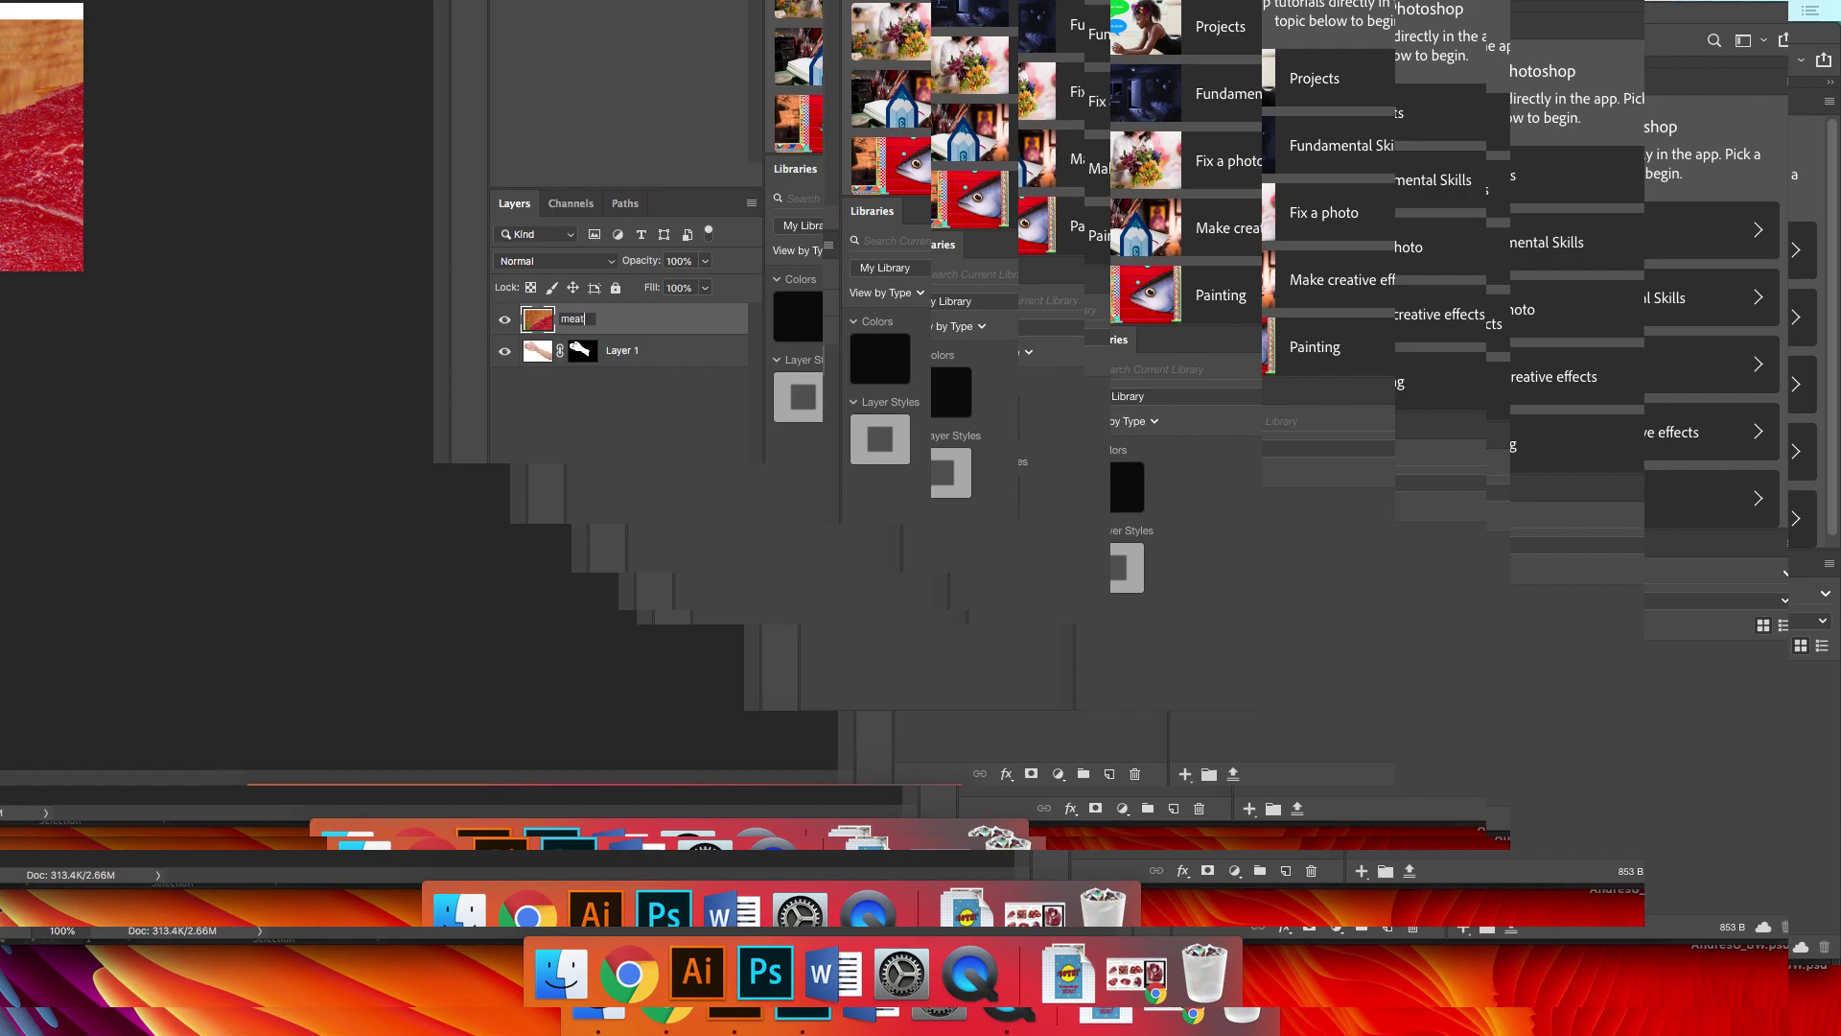
double_click(619, 349)
text(arm)
key(Return)
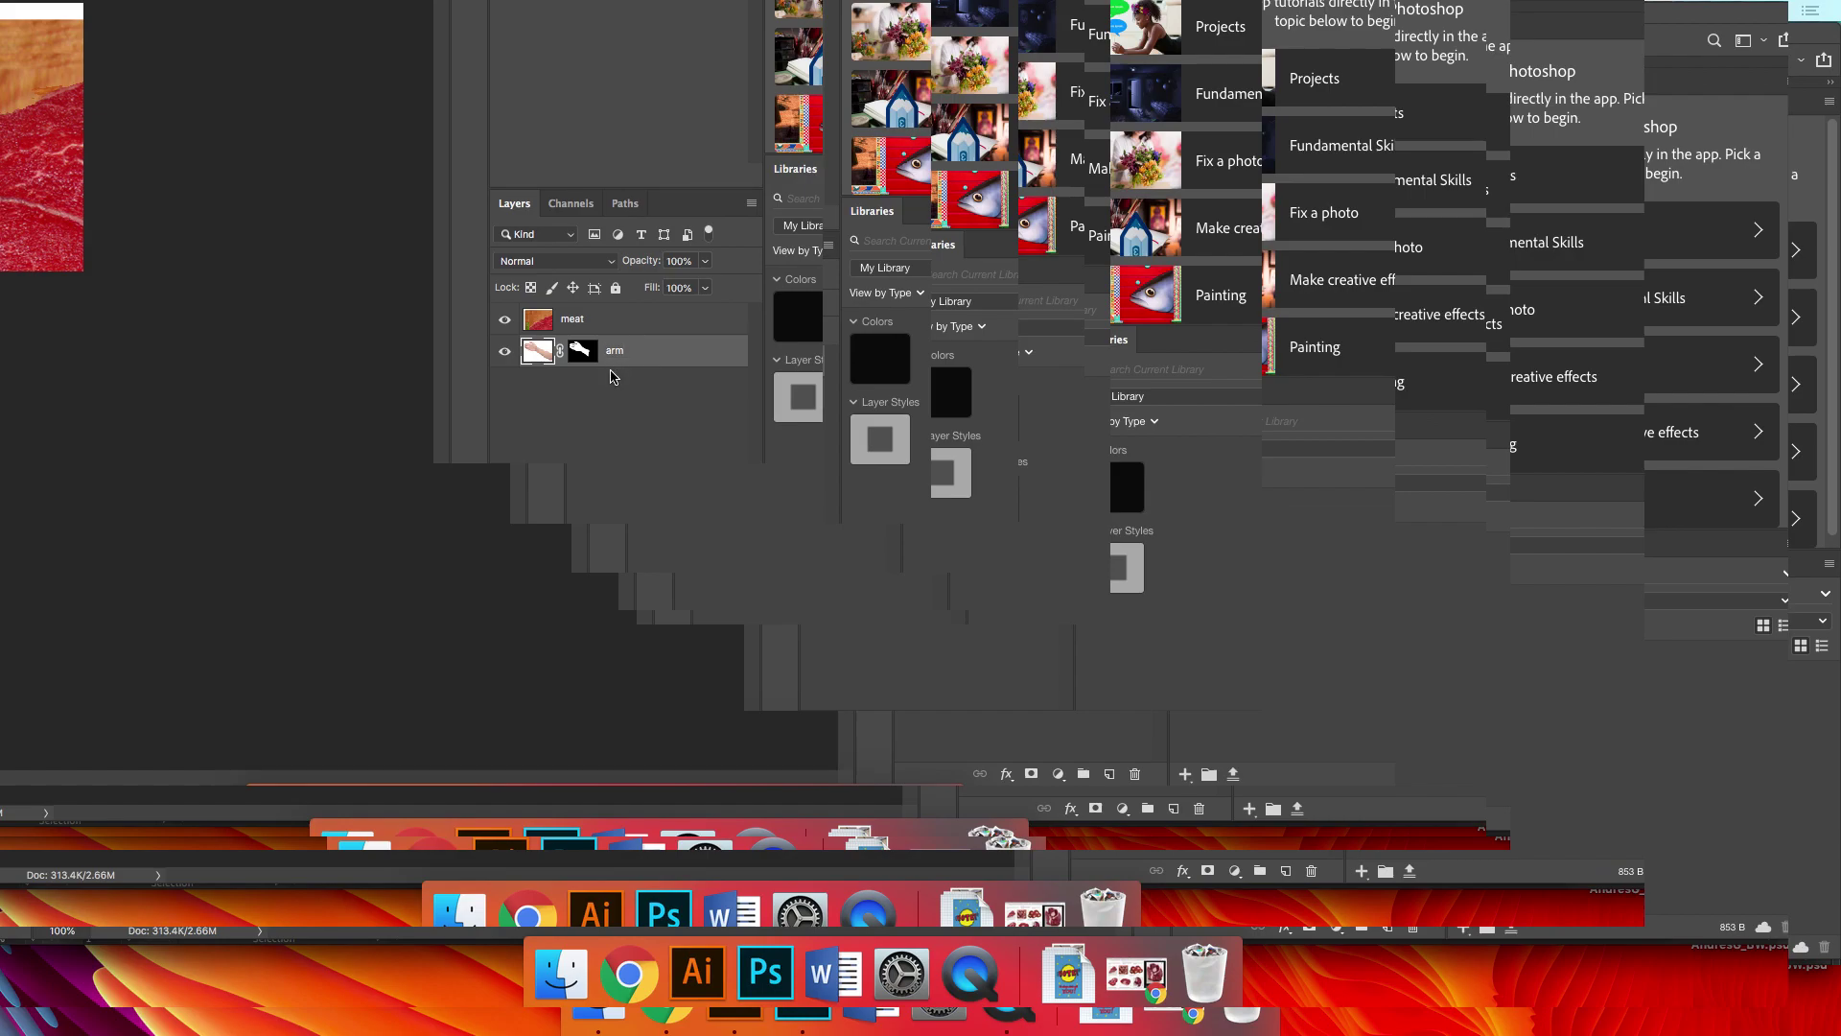
drag(544, 318, 551, 372)
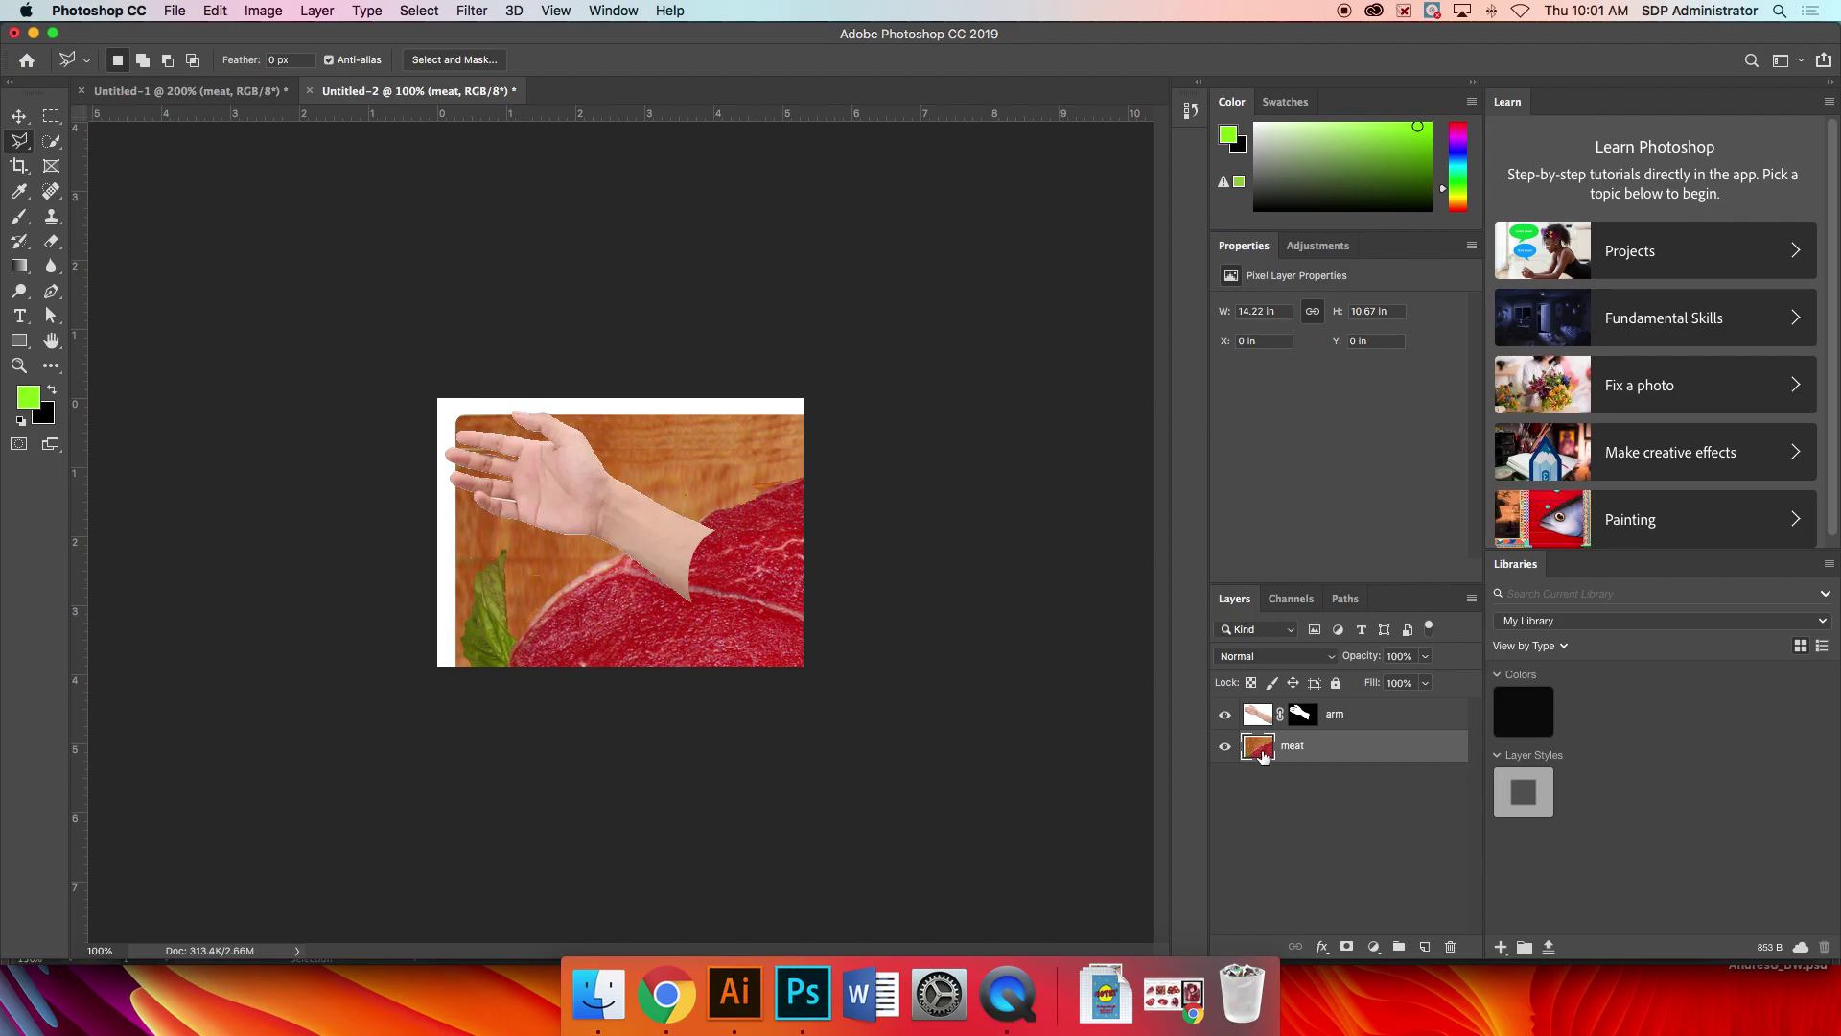
- Free Transform the meat layer, scaling it proportionally to about 24% and placing its bone behind the arm's cut end
click(217, 11)
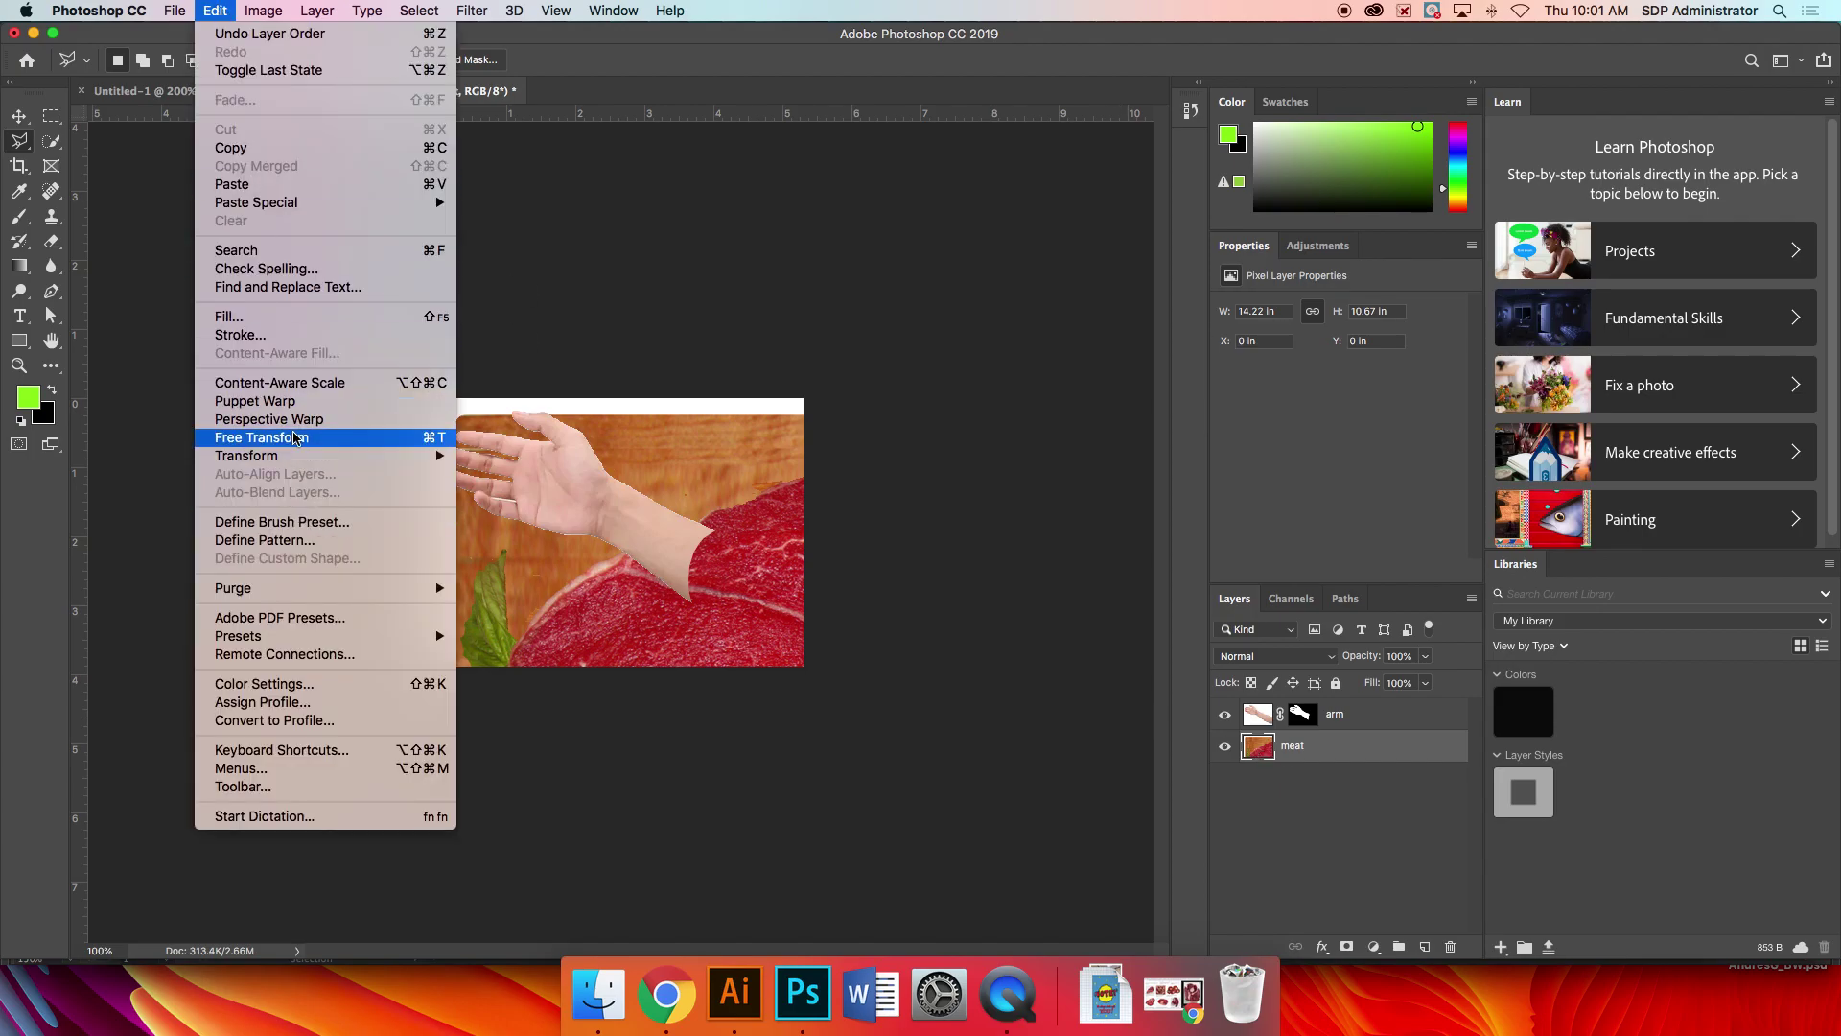
mouse_move(293, 457)
click(317, 441)
drag(438, 398, 743, 692)
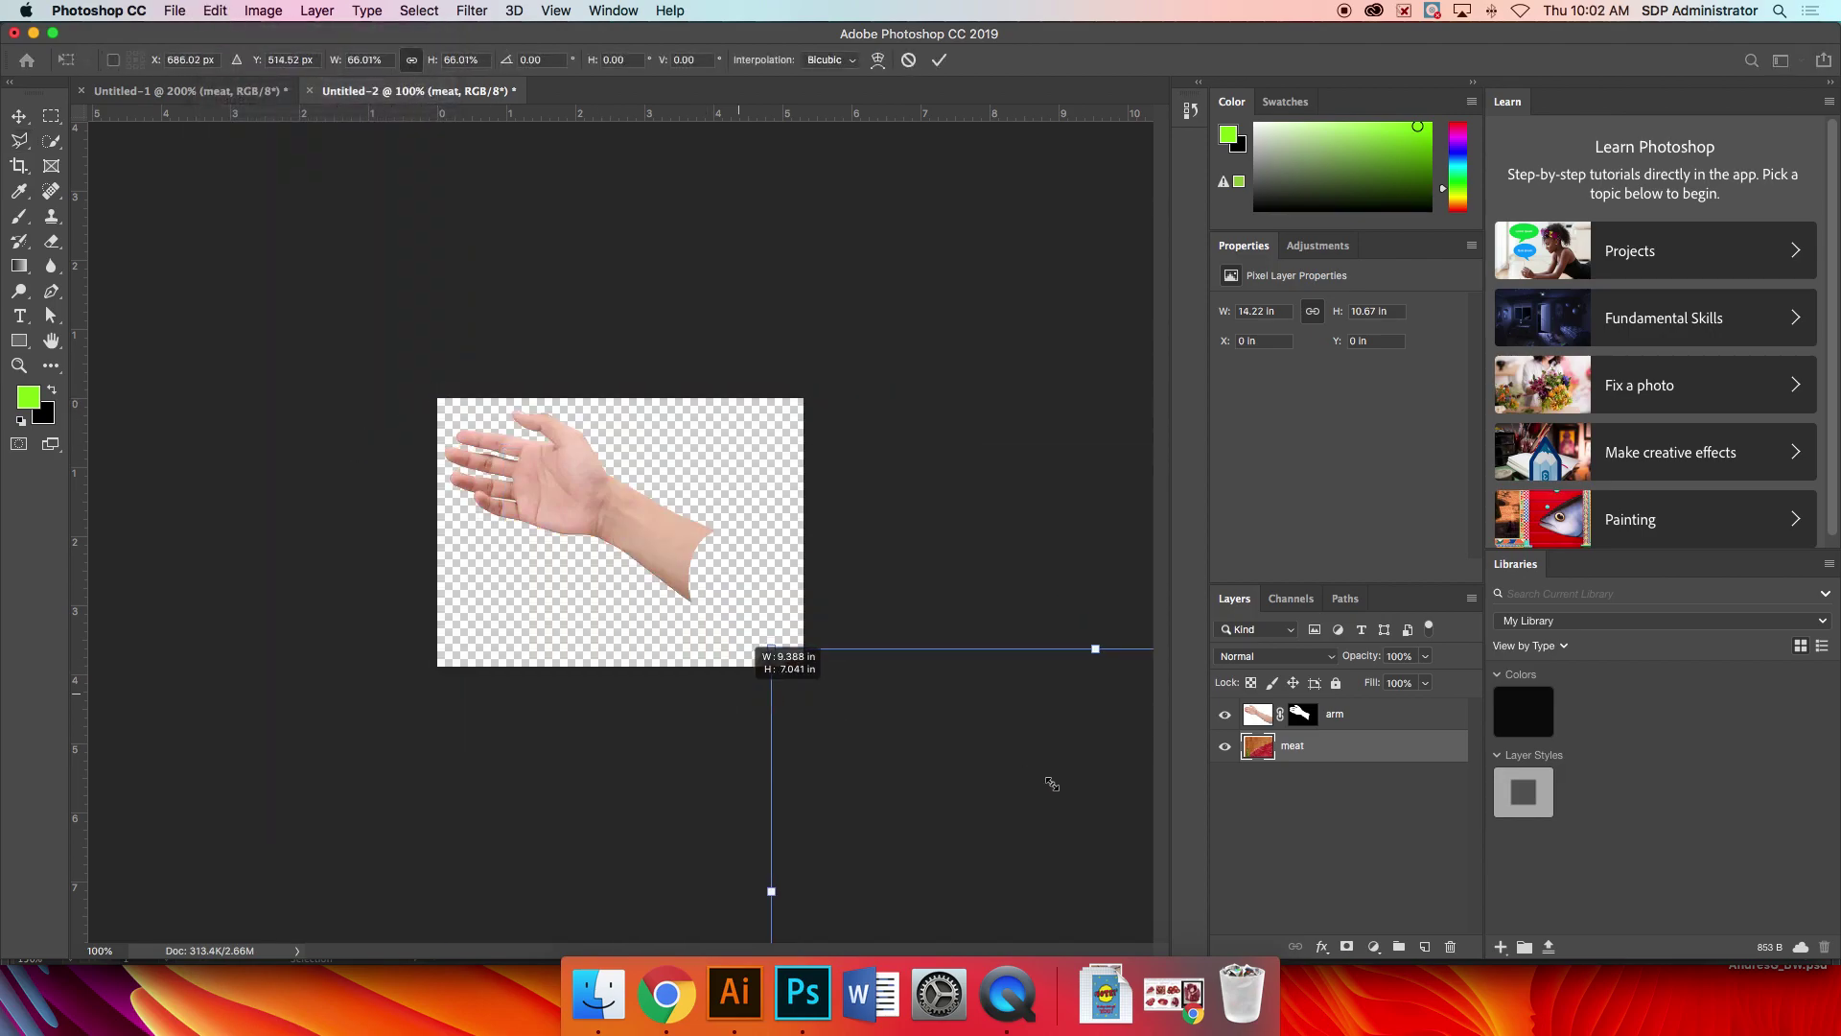
drag(1045, 782, 537, 483)
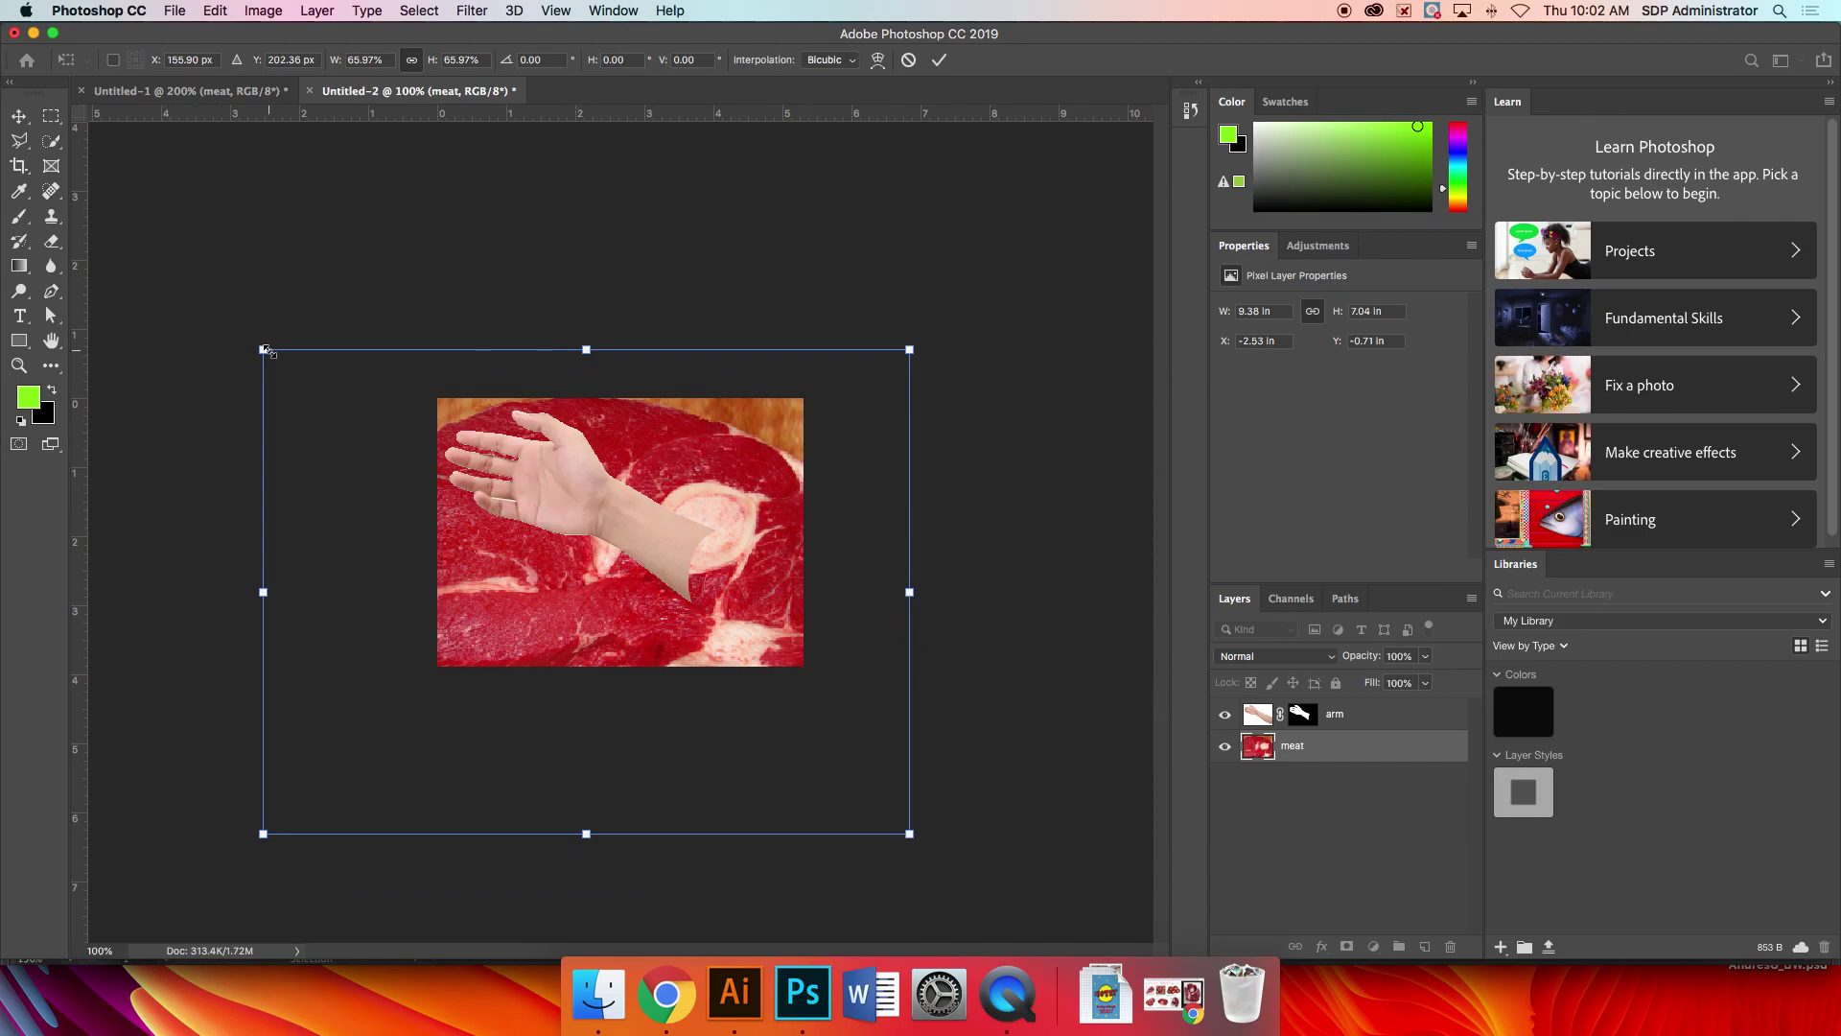
drag(264, 350, 485, 514)
drag(629, 620, 585, 562)
drag(437, 454, 621, 552)
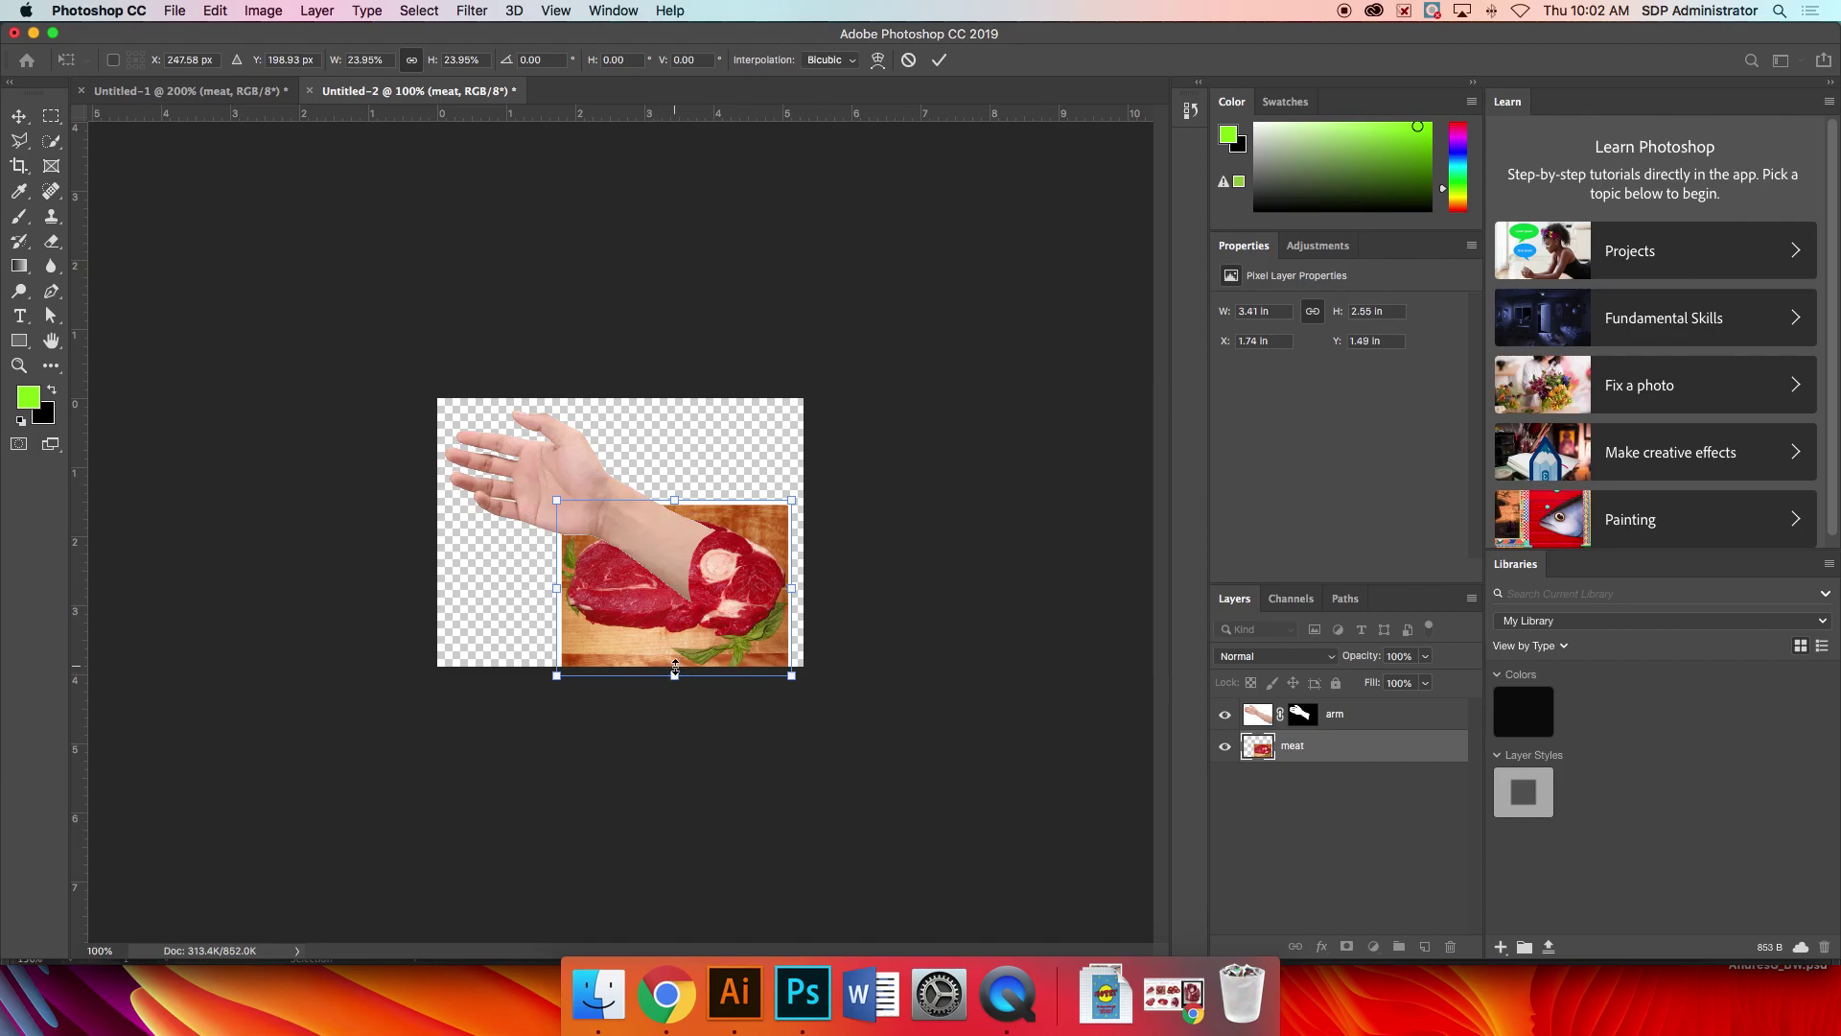
- Squash the meat layer's height to about 13.4%, rotate it about 105°, and align its bone section with the arm's cut end
drag(675, 666, 680, 594)
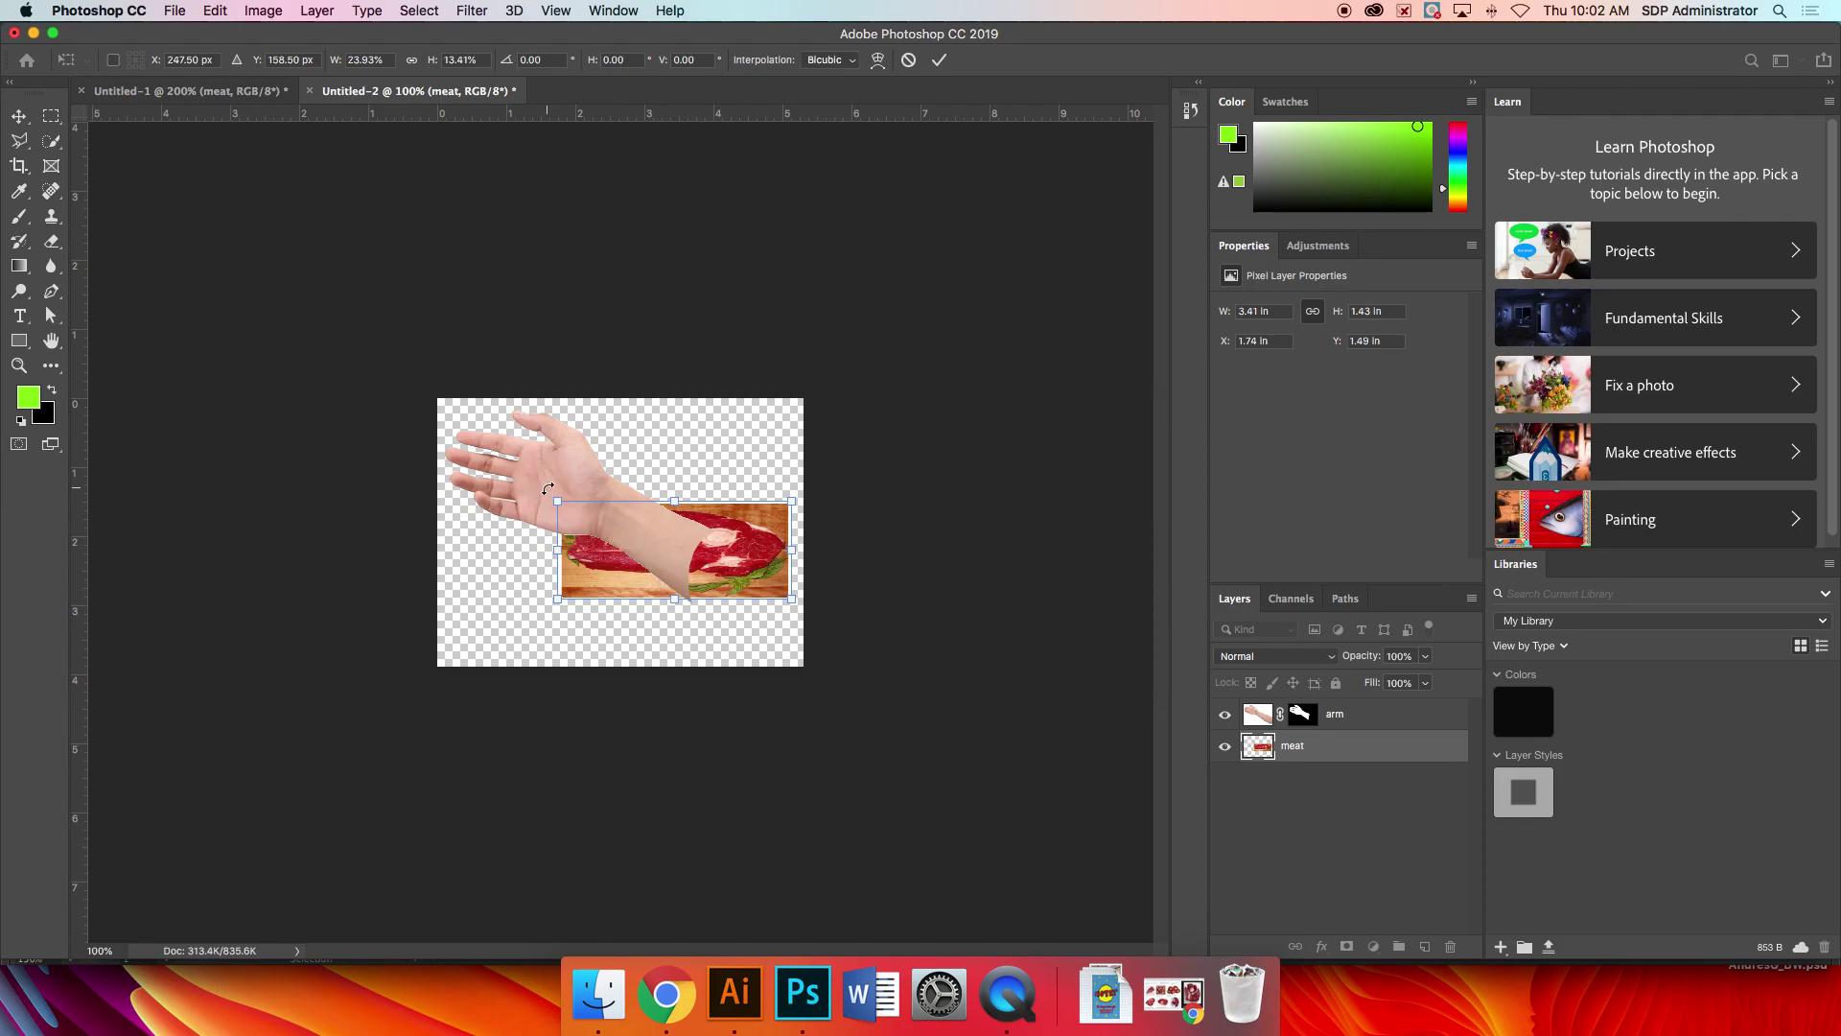
drag(548, 489, 732, 420)
drag(665, 526, 678, 487)
drag(628, 389, 669, 387)
drag(689, 456, 714, 473)
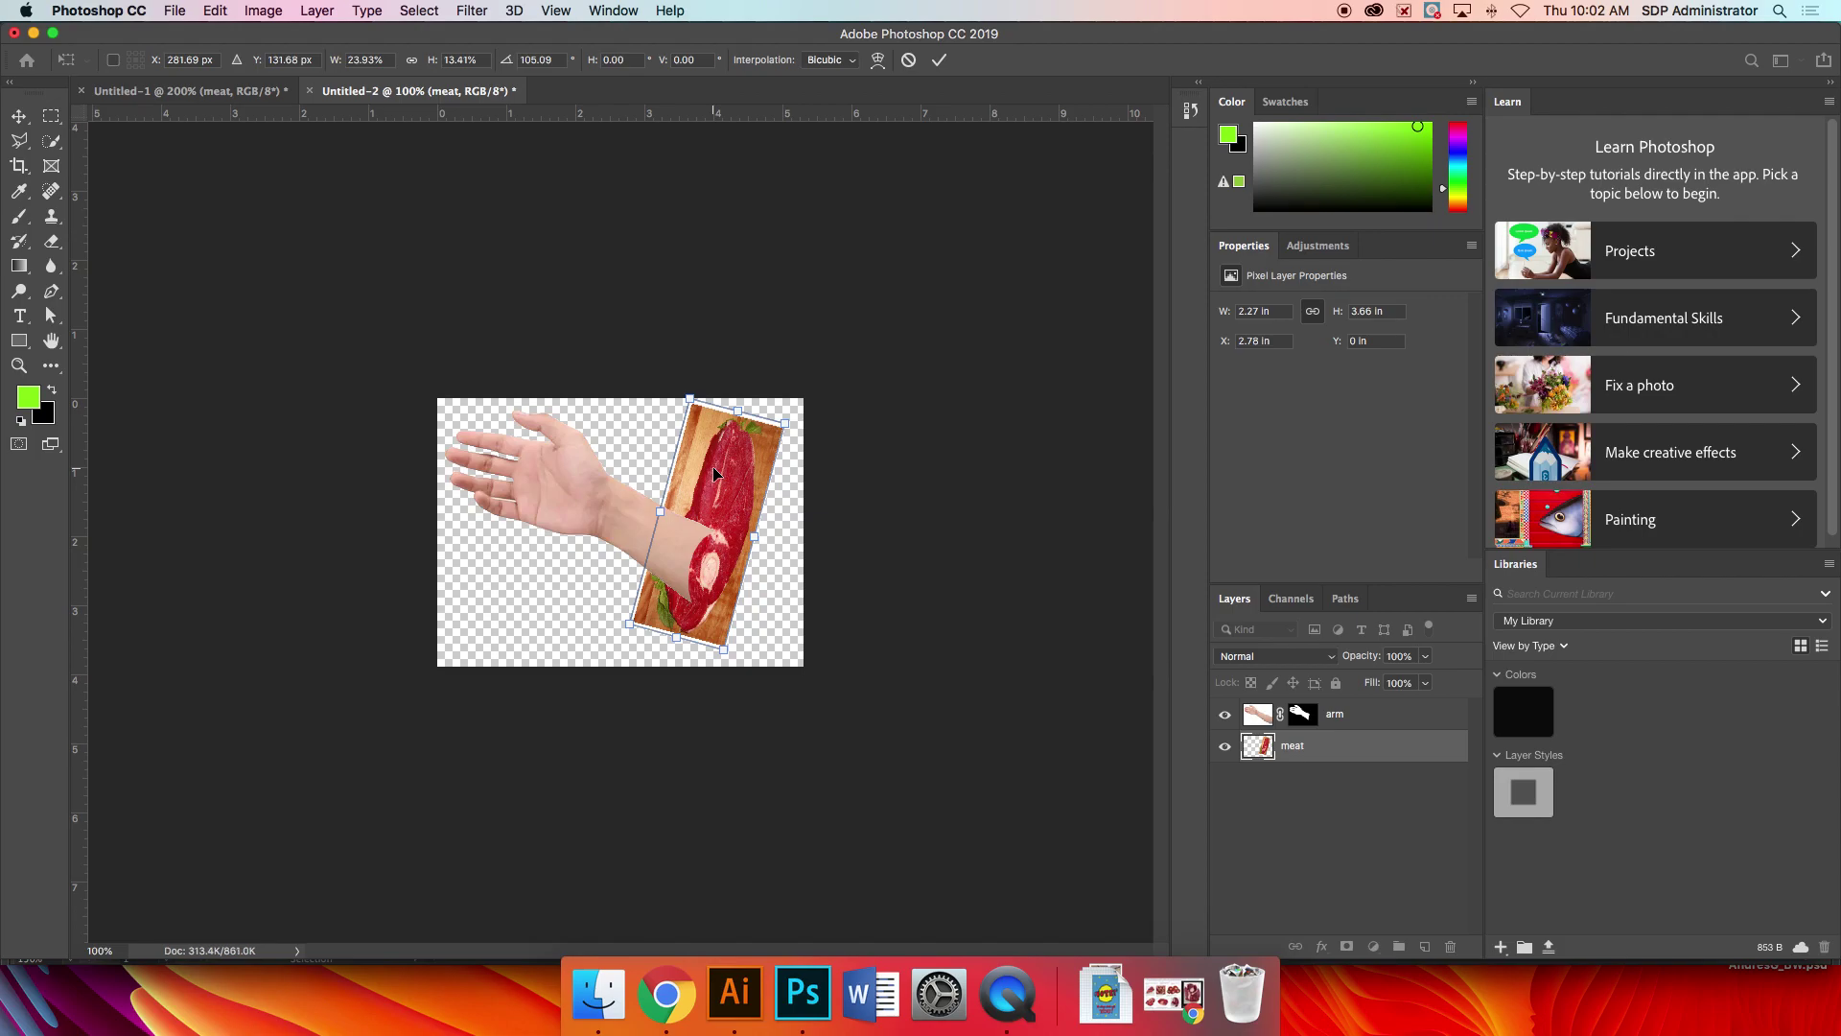
key(Return)
- Outline the meat and bone section at the arm's cut end with the Polygonal Lasso and mask the meat layer to that selection
key(l)
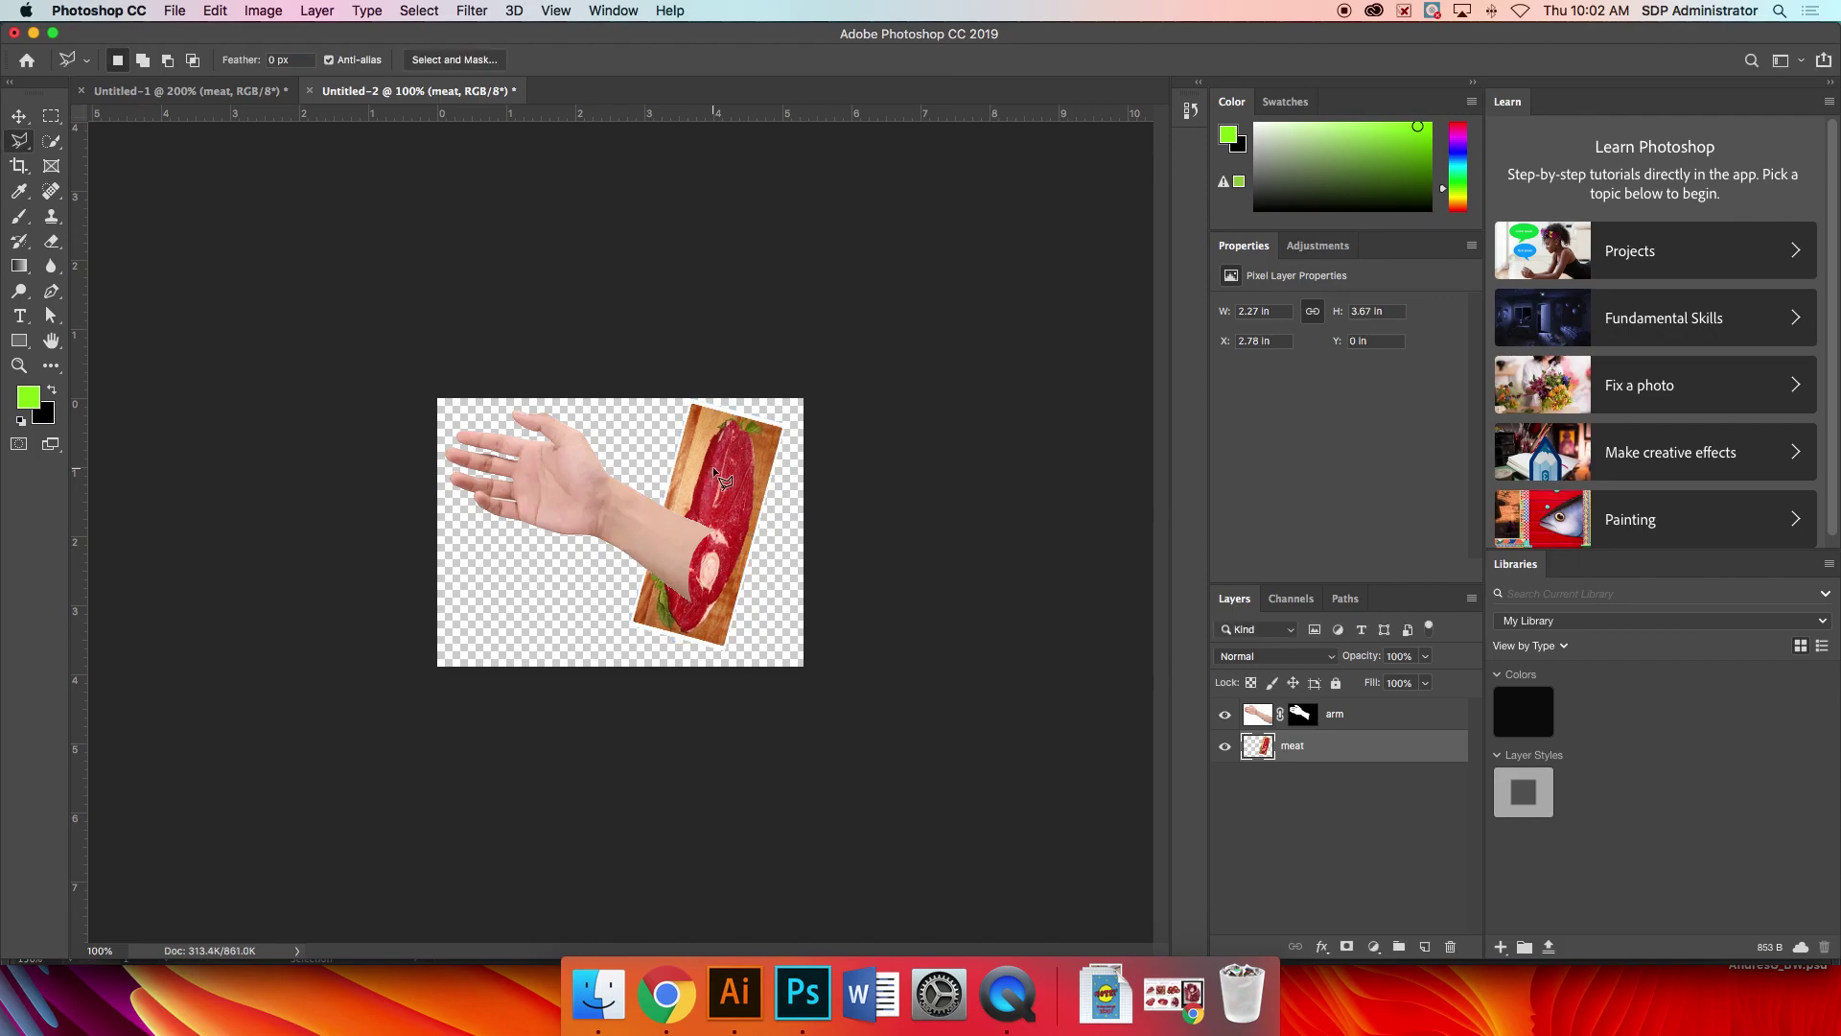
key(super+equal)
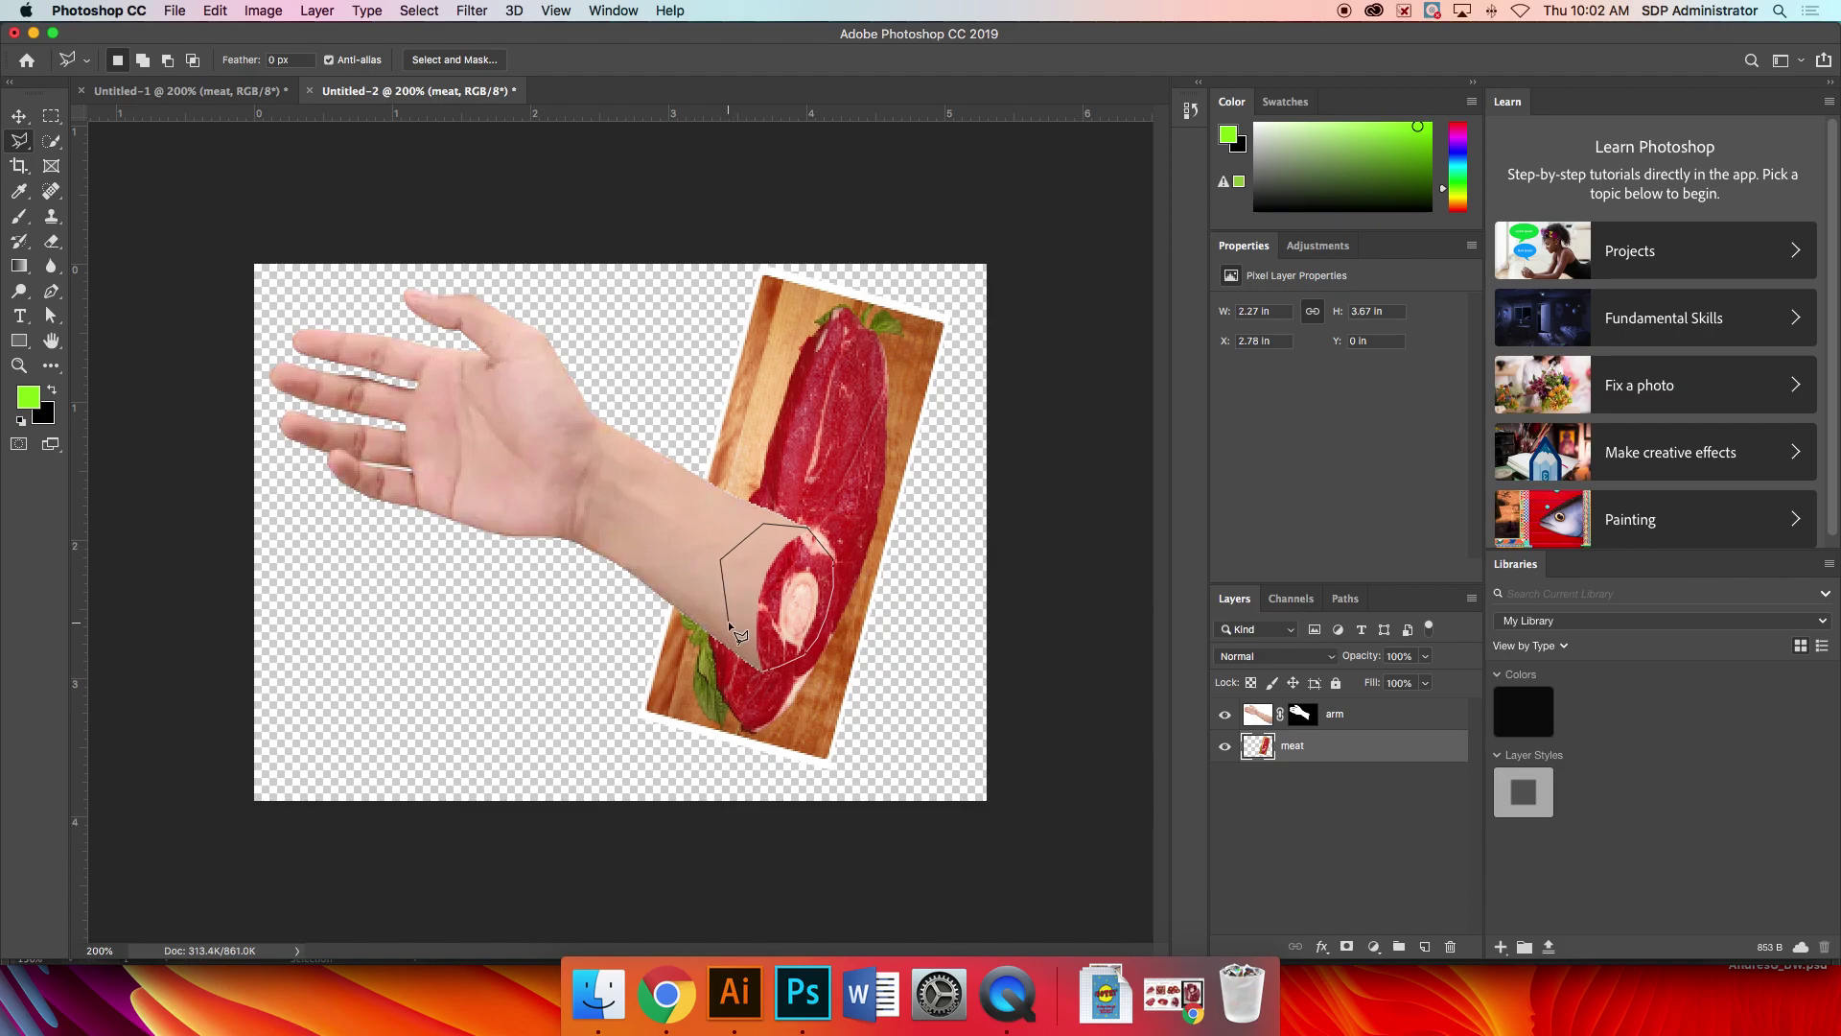
click(762, 671)
click(1348, 947)
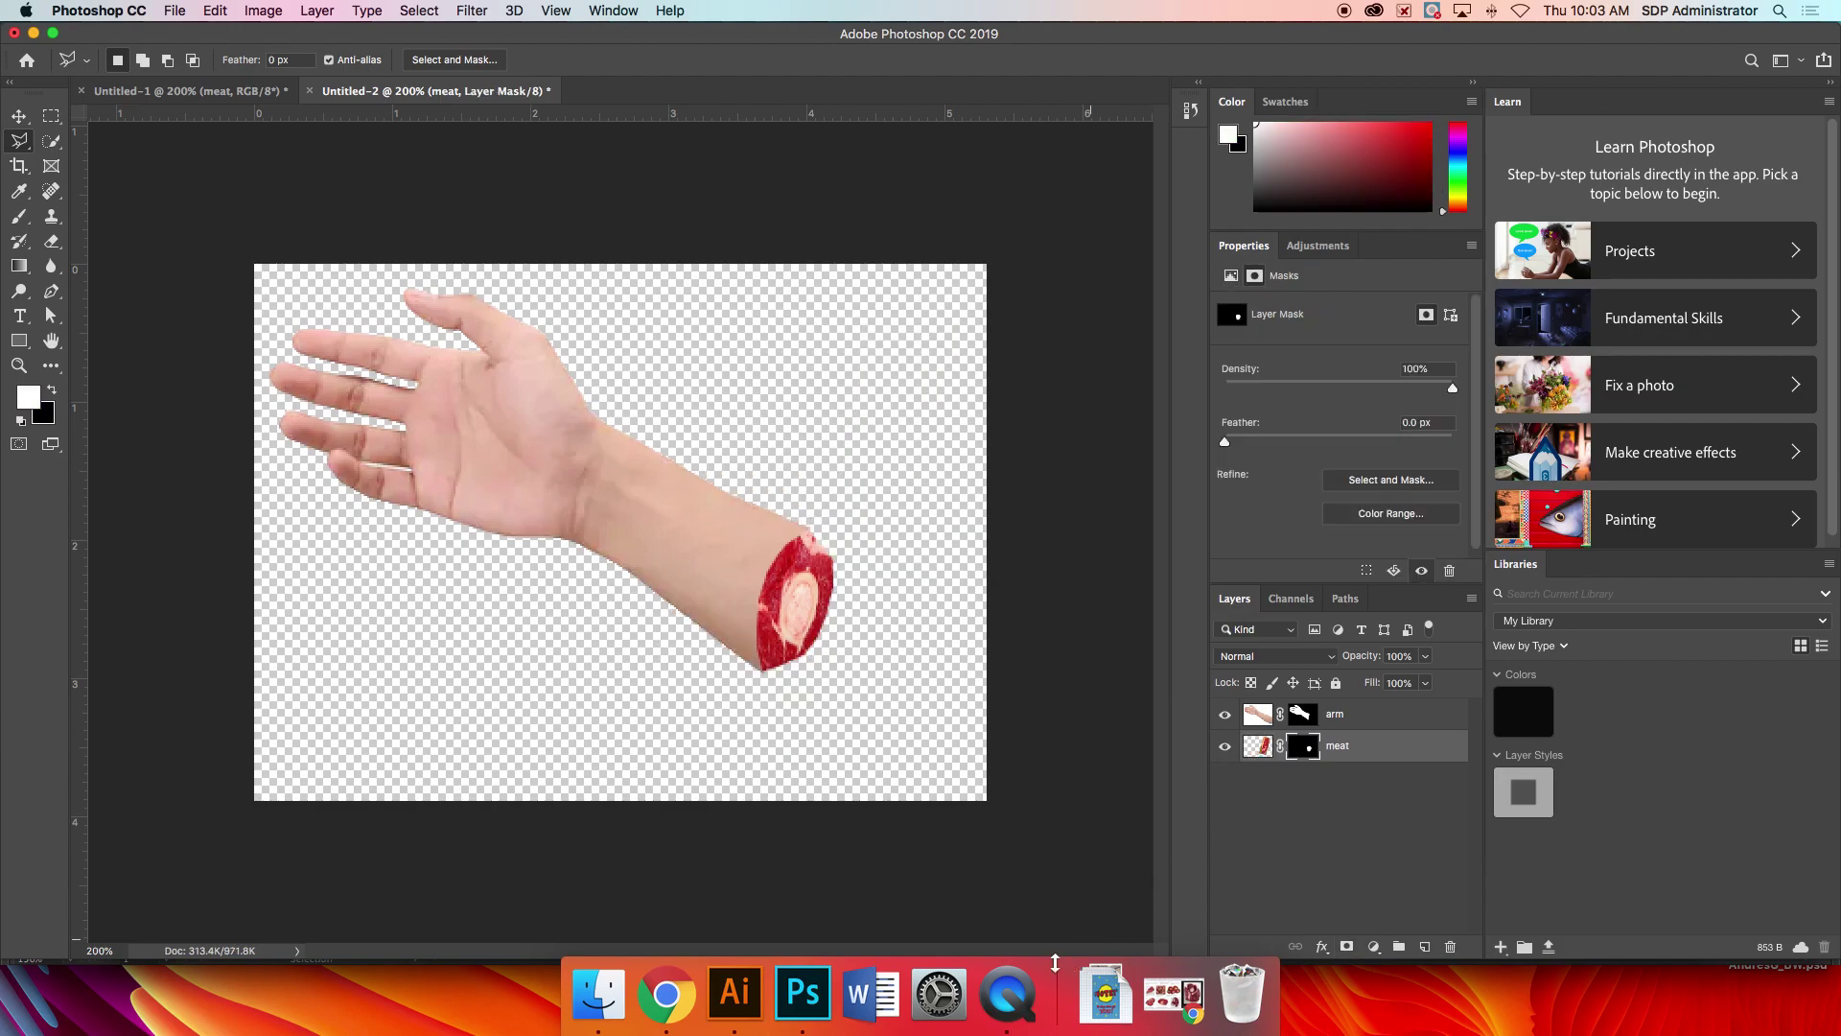
click(1009, 995)
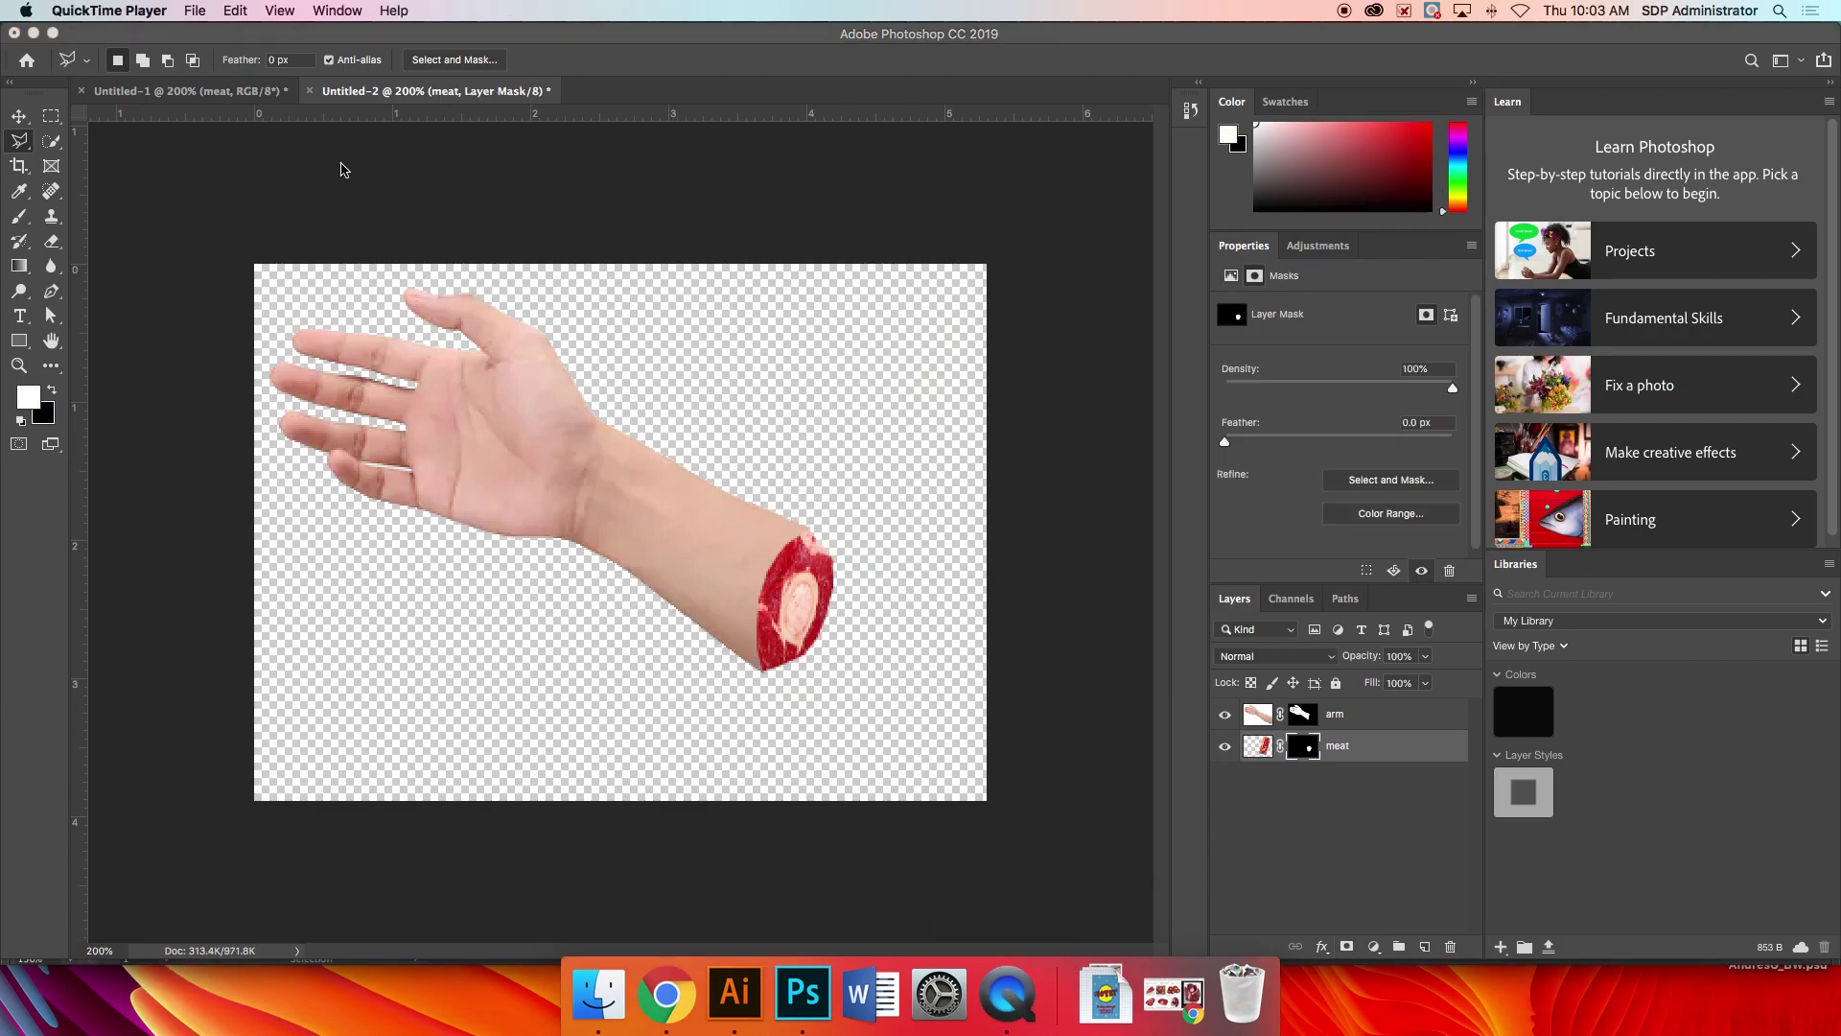